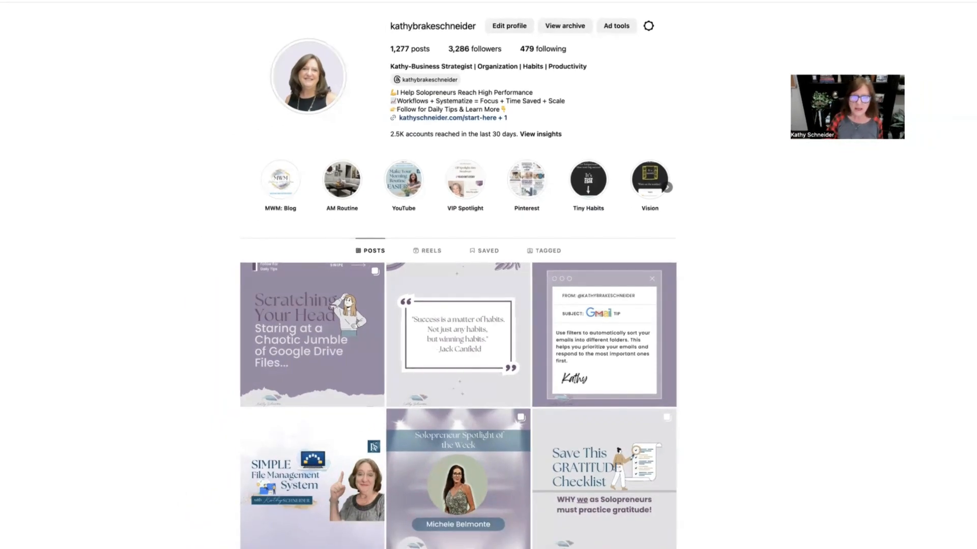
Step: Open the Google Drive carousel post on the Instagram profile and swipe through its slides
{"action": "scroll", "coordinate": [356, 401], "scroll_direction": "down", "scroll_amount": 3}
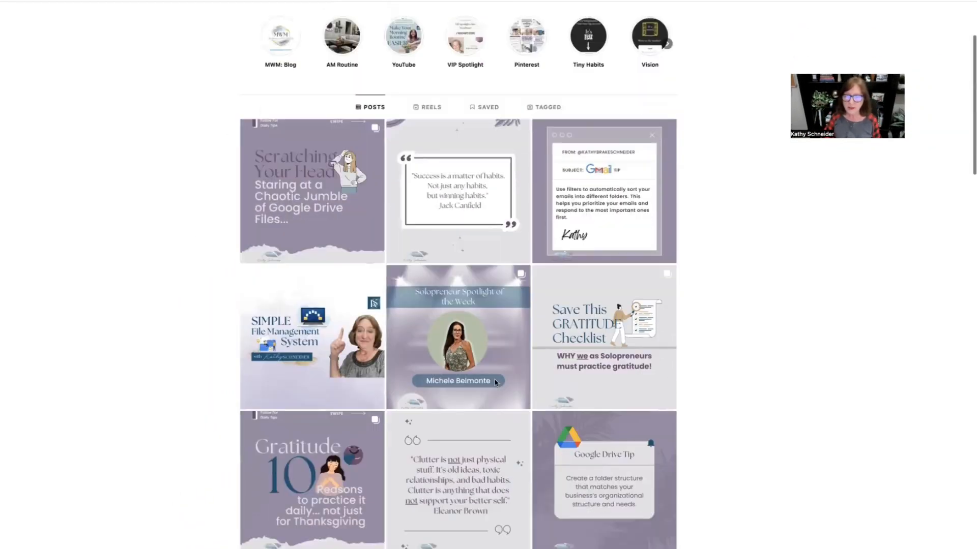
{"action": "scroll", "coordinate": [494, 380], "scroll_direction": "down", "scroll_amount": 3}
{"action": "scroll", "coordinate": [494, 379], "scroll_direction": "up", "scroll_amount": 2}
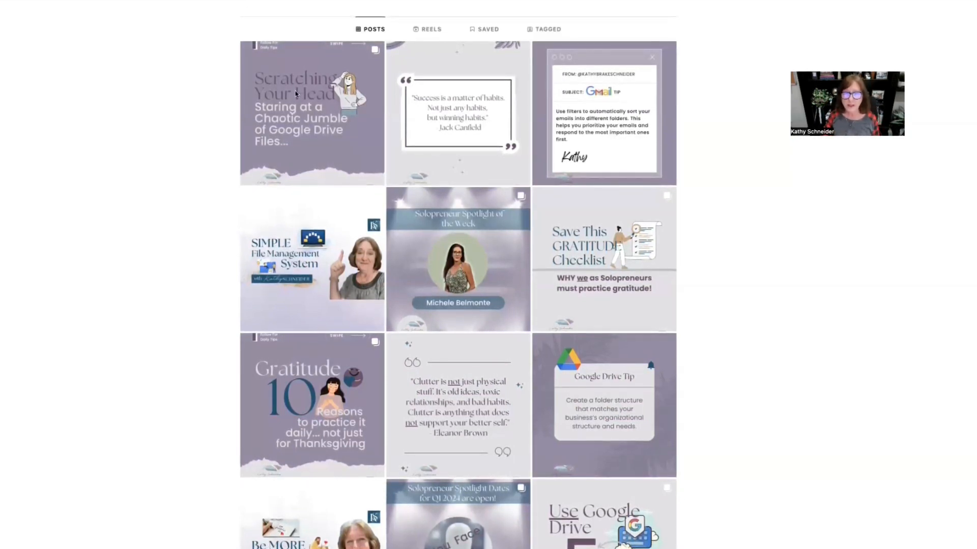
{"action": "left_click", "coordinate": [308, 117]}
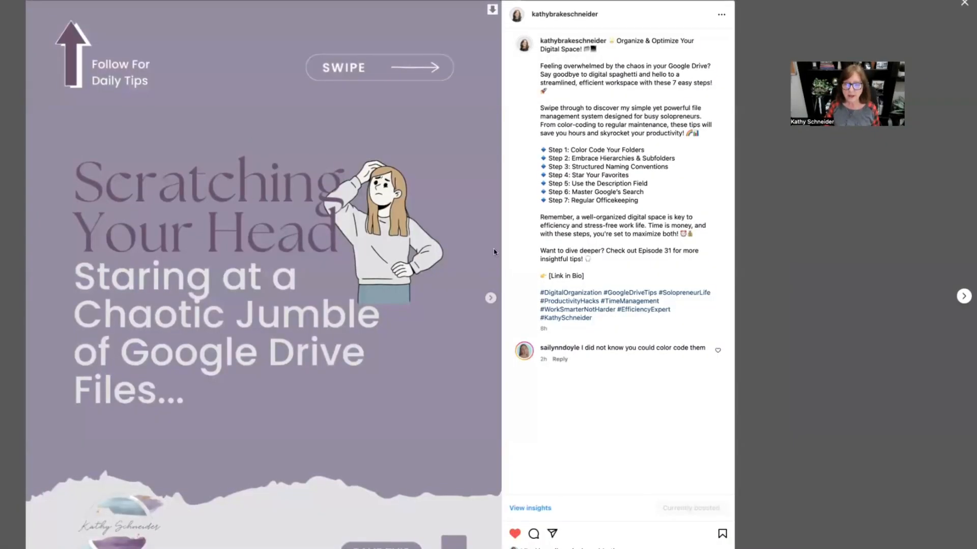
{"action": "left_click", "coordinate": [489, 298]}
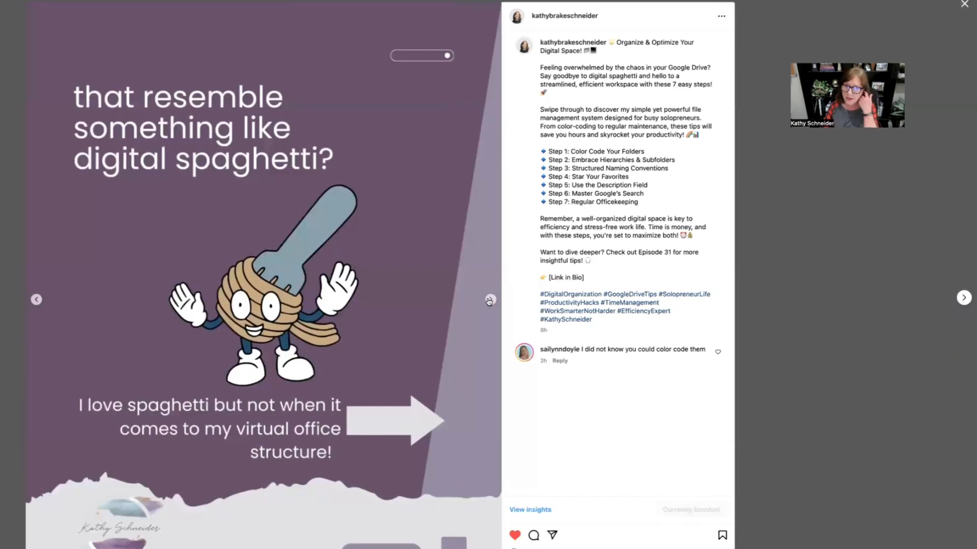
{"action": "left_click", "coordinate": [489, 300]}
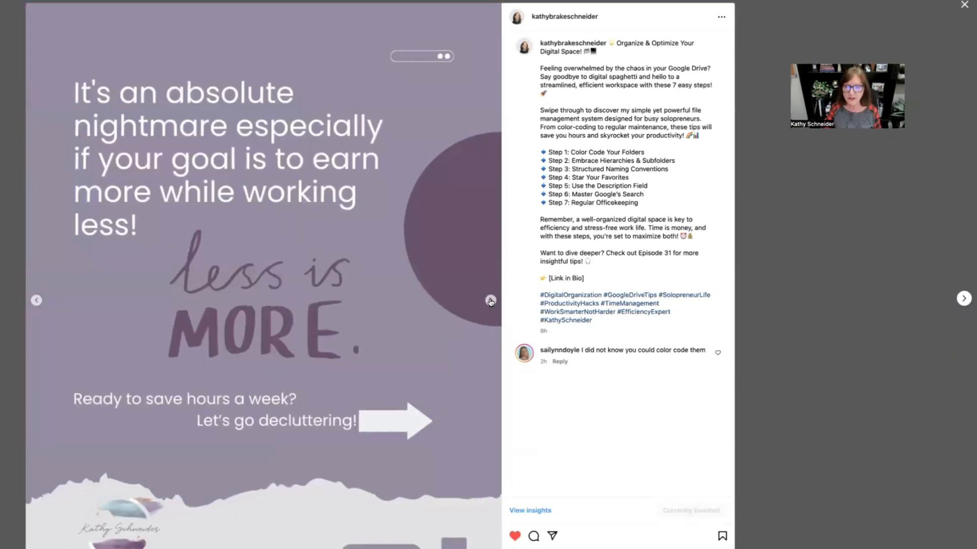
{"action": "left_click", "coordinate": [490, 301]}
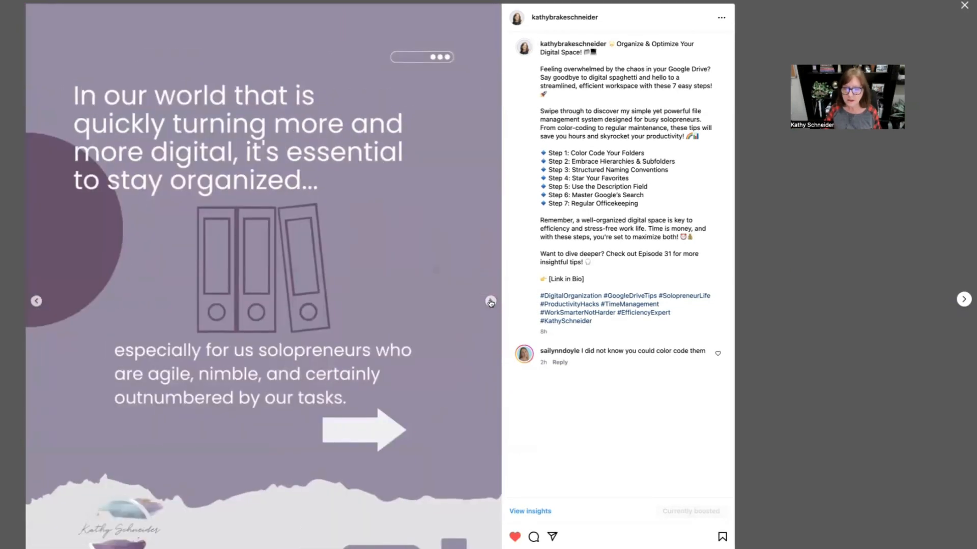
{"action": "left_click", "coordinate": [490, 302]}
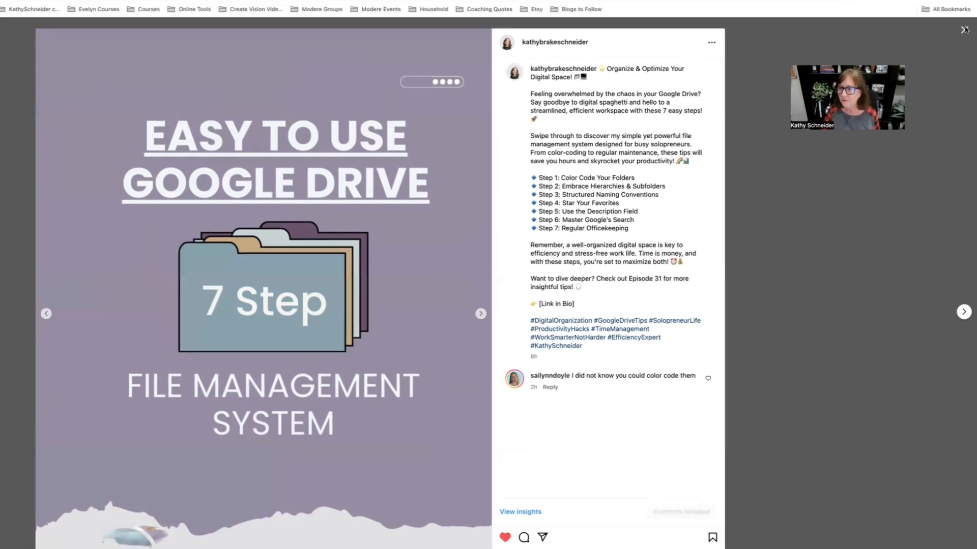
{"action": "left_click", "coordinate": [964, 30]}
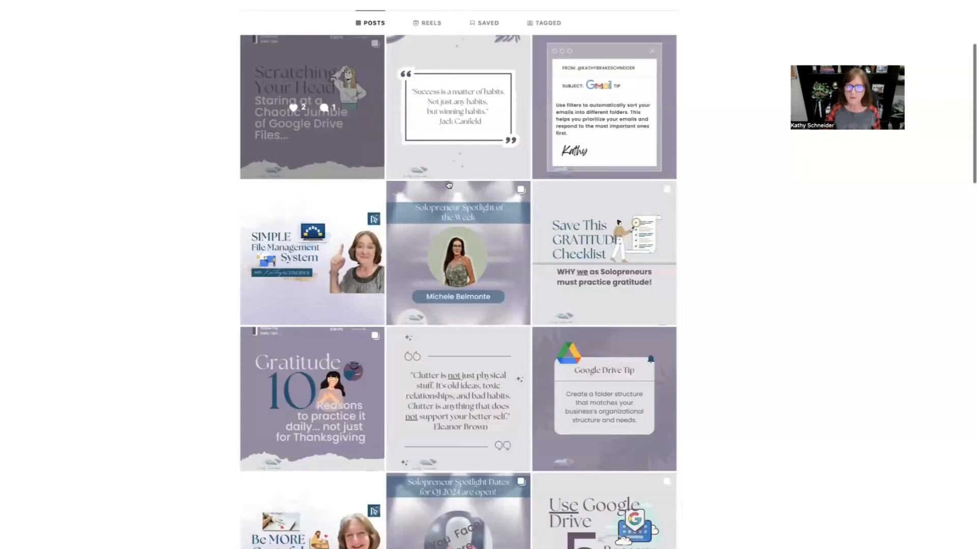
Step: Open and close the Jack Canfield quote post and the Simple Google Drive video post
{"action": "left_click", "coordinate": [458, 86]}
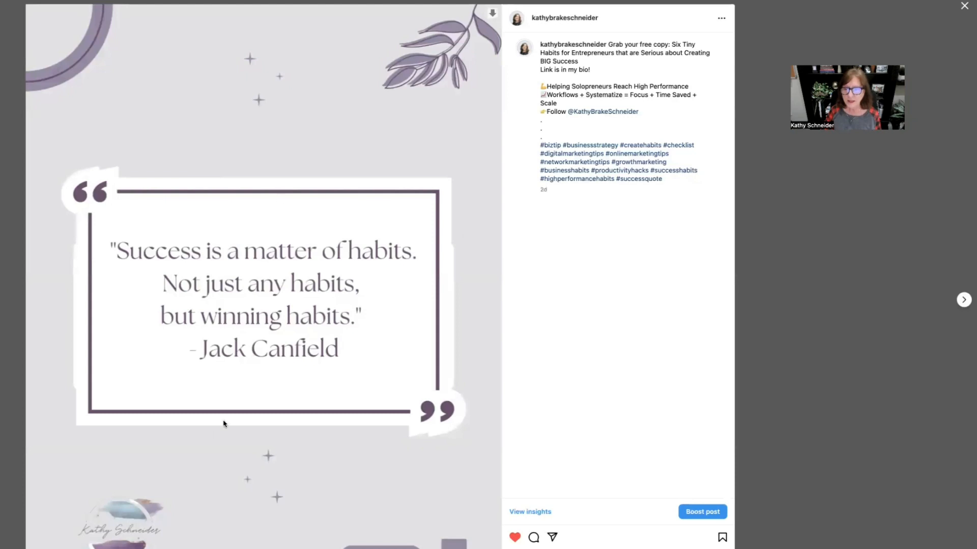
{"action": "left_click", "coordinate": [964, 7]}
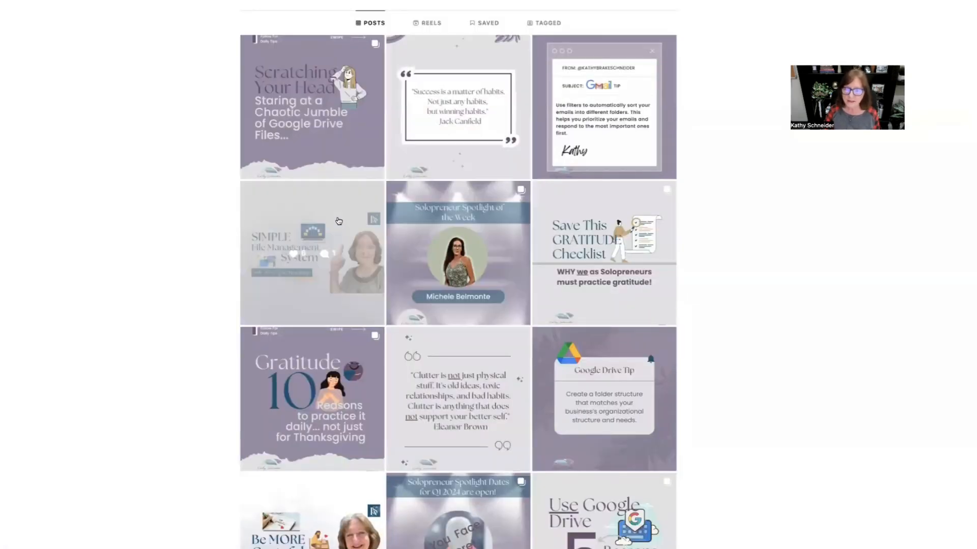
{"action": "left_click", "coordinate": [337, 220]}
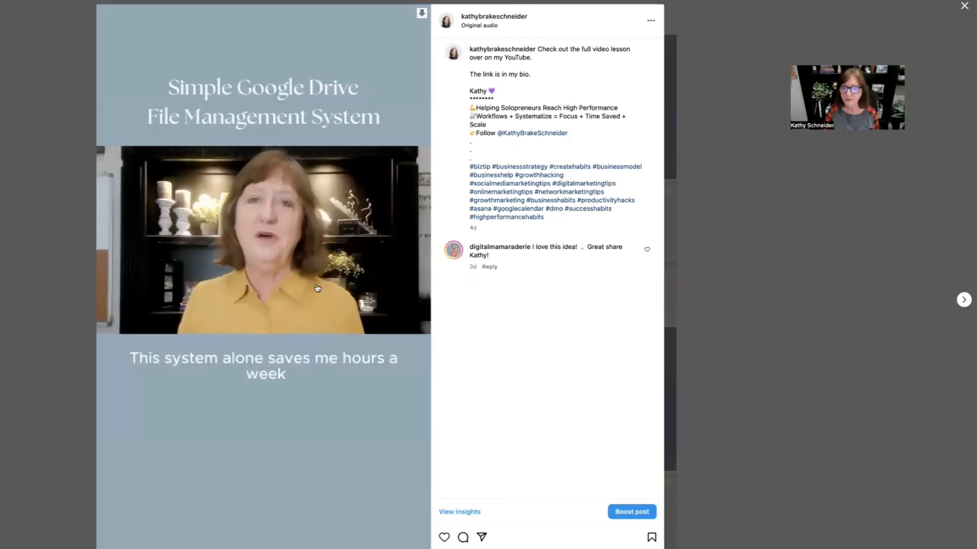
{"action": "left_click", "coordinate": [964, 6]}
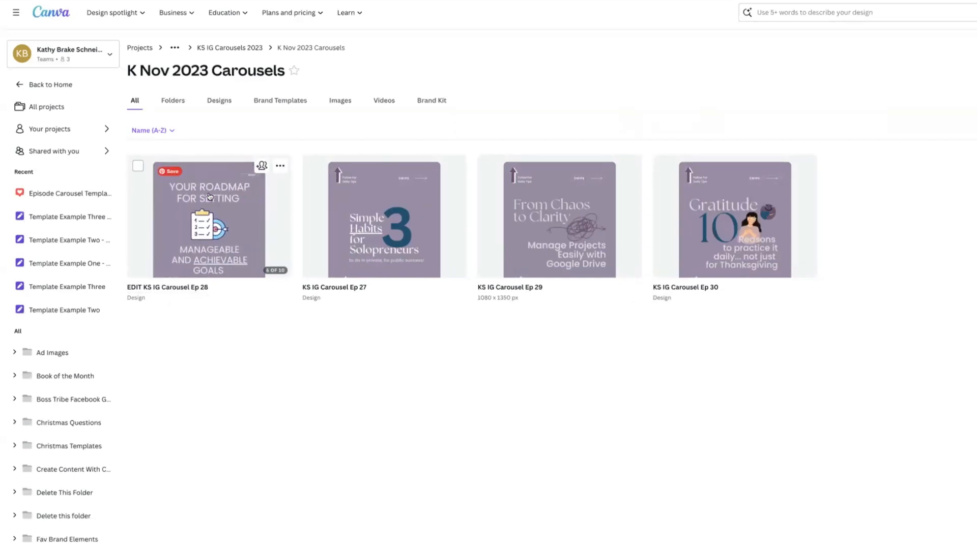
Step: Review the existing carousel designs in the K Nov 2023 Carousels project folder
{"action": "mouse_move", "coordinate": [392, 193]}
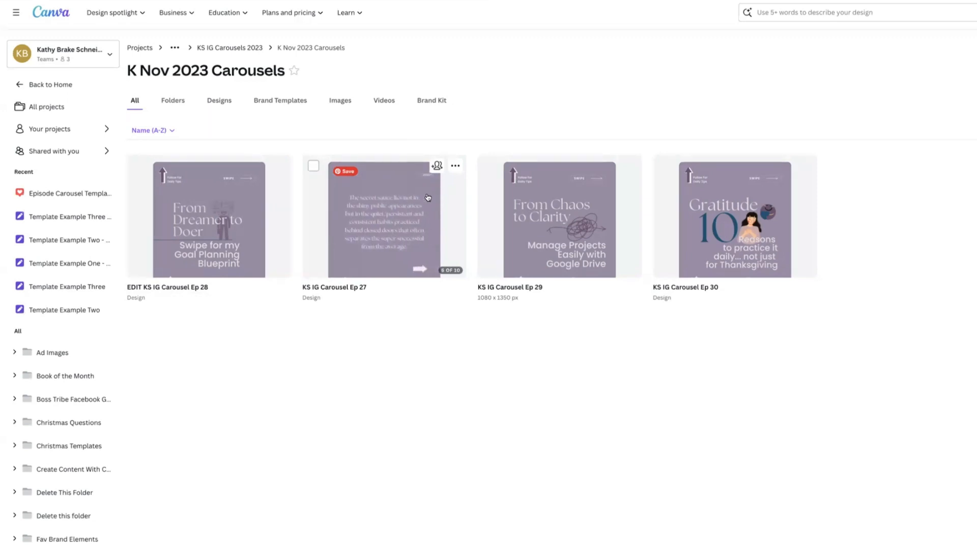
{"action": "mouse_move", "coordinate": [570, 198]}
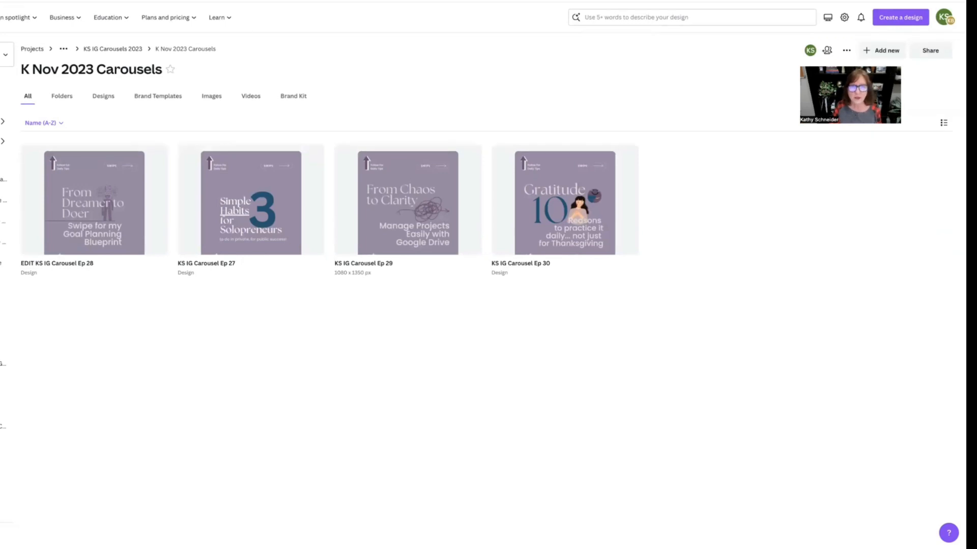
{"action": "left_click", "coordinate": [229, 1]}
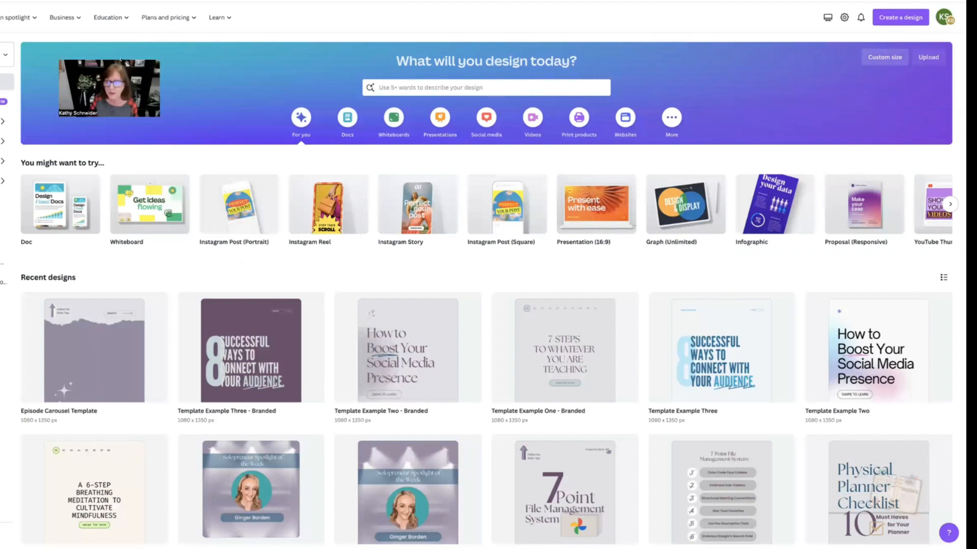
Step: Create a new design of type Carousel Instagram Post (Portrait)
{"action": "left_click", "coordinate": [901, 18]}
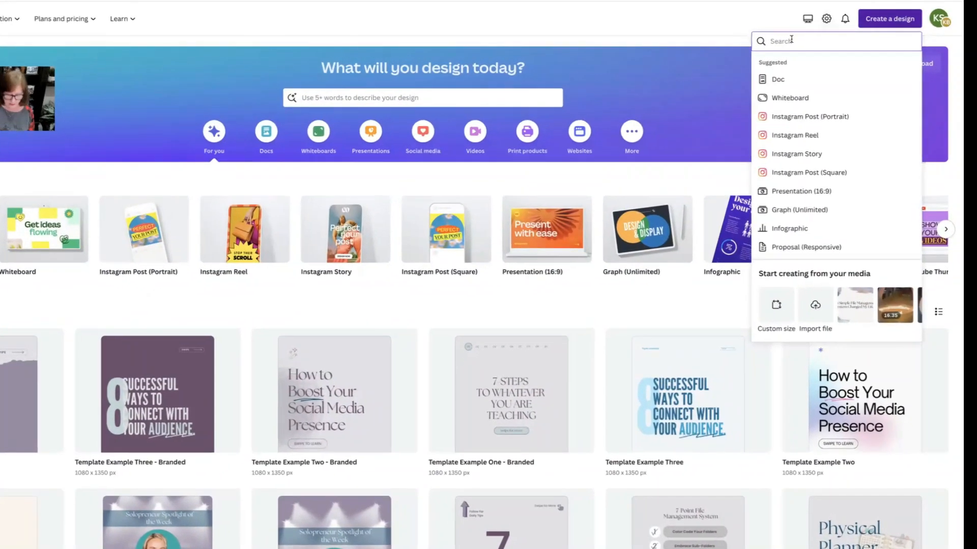
{"action": "type", "text": "Carousel"}
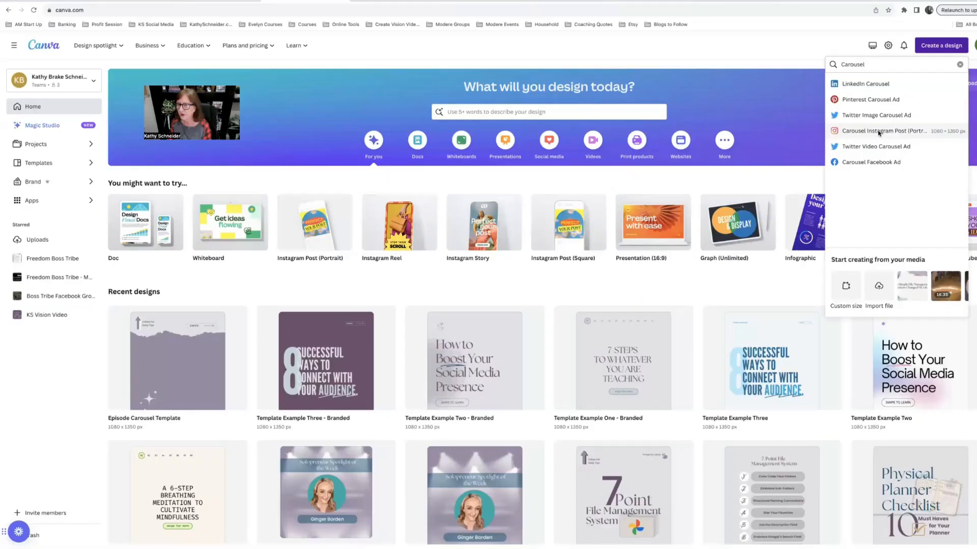
{"action": "left_click", "coordinate": [767, 193]}
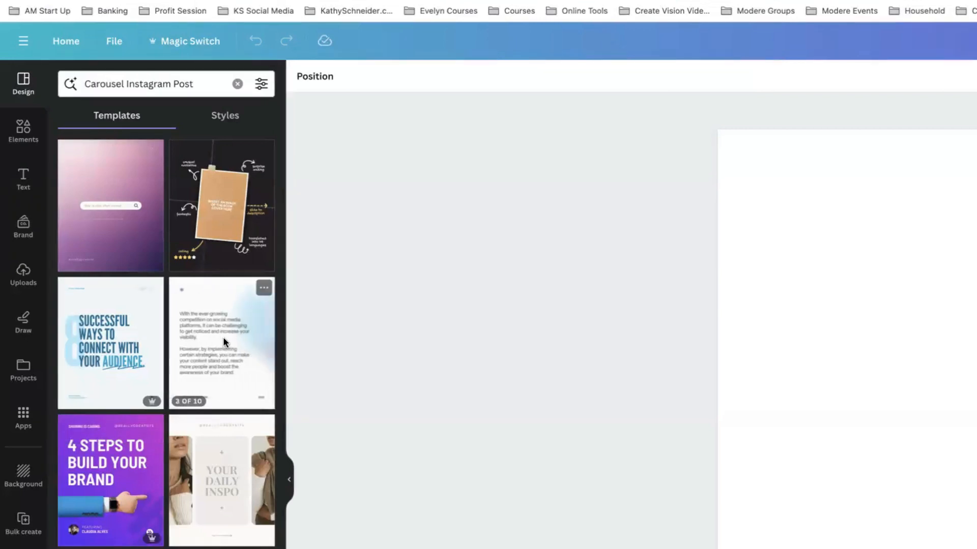
Step: Apply all 10 pages of the White Meta Gradient Minimalist Social Media Tips carousel template
{"action": "left_click", "coordinate": [223, 337]}
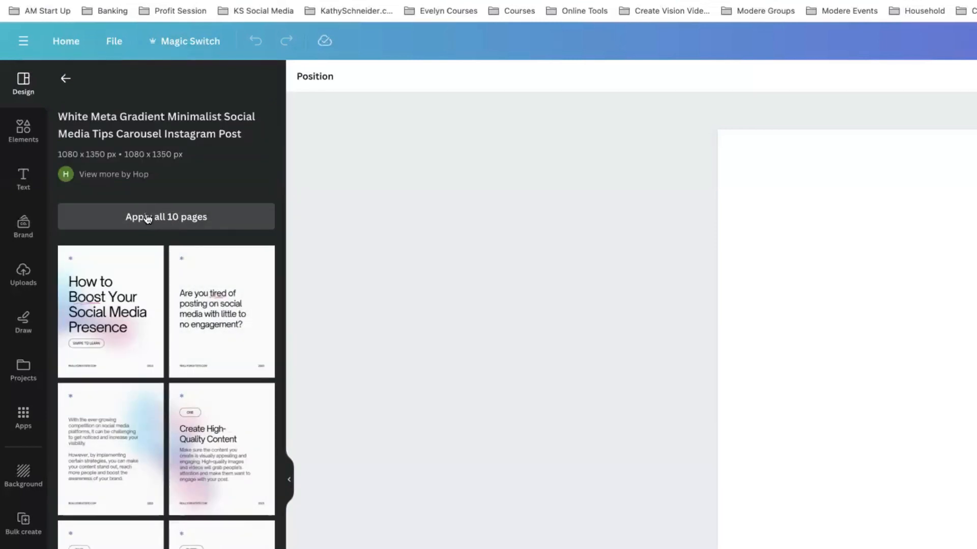
{"action": "left_click", "coordinate": [161, 219]}
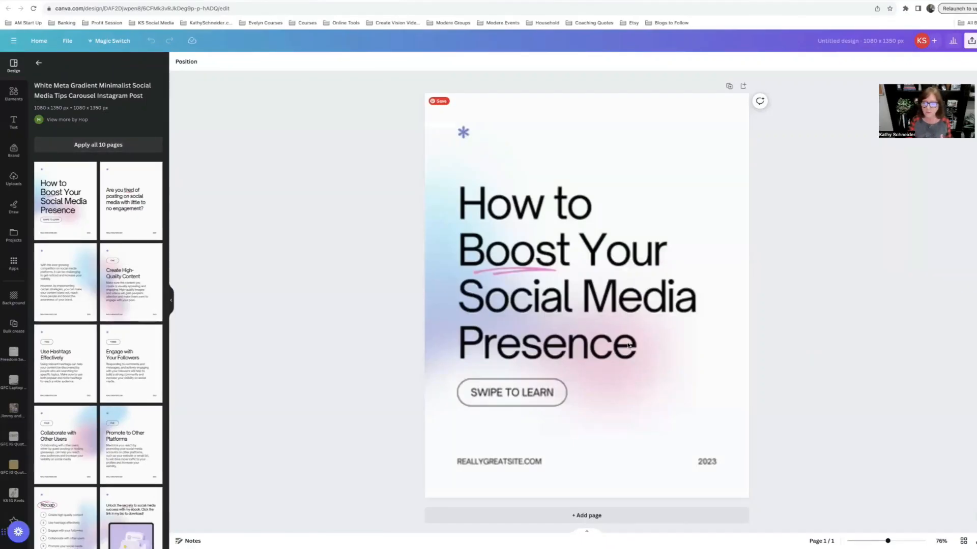
{"action": "scroll", "coordinate": [735, 371], "scroll_direction": "down", "scroll_amount": 8}
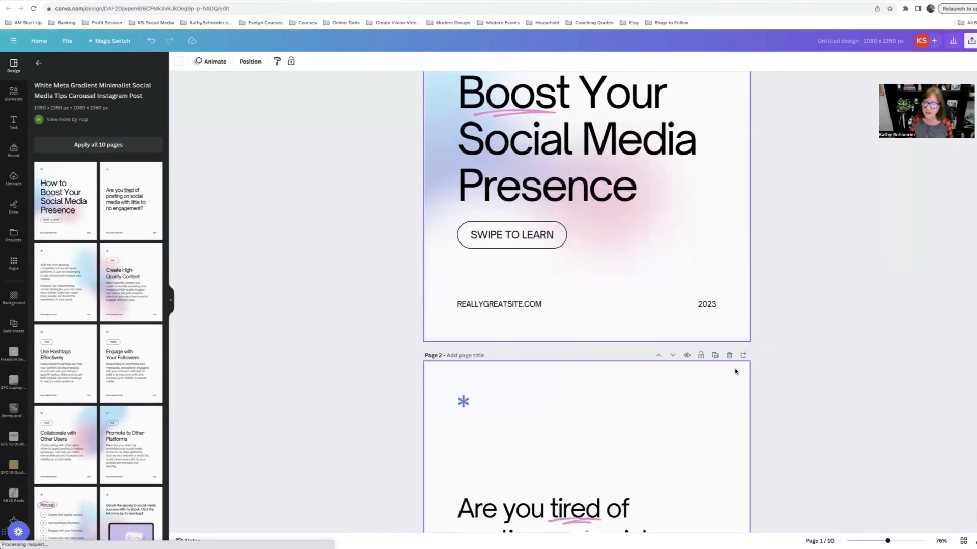
{"action": "scroll", "coordinate": [735, 372], "scroll_direction": "down", "scroll_amount": 5}
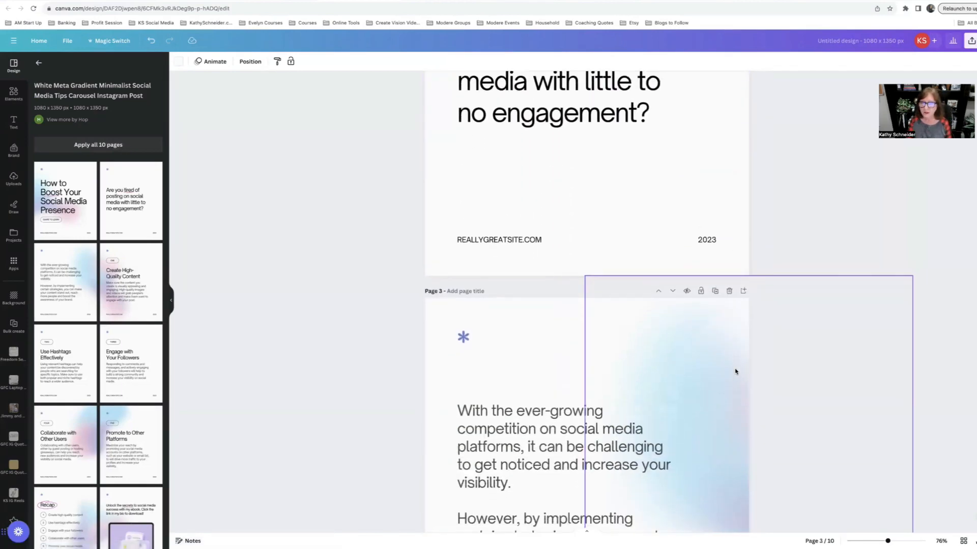
{"action": "scroll", "coordinate": [735, 371], "scroll_direction": "up", "scroll_amount": 15}
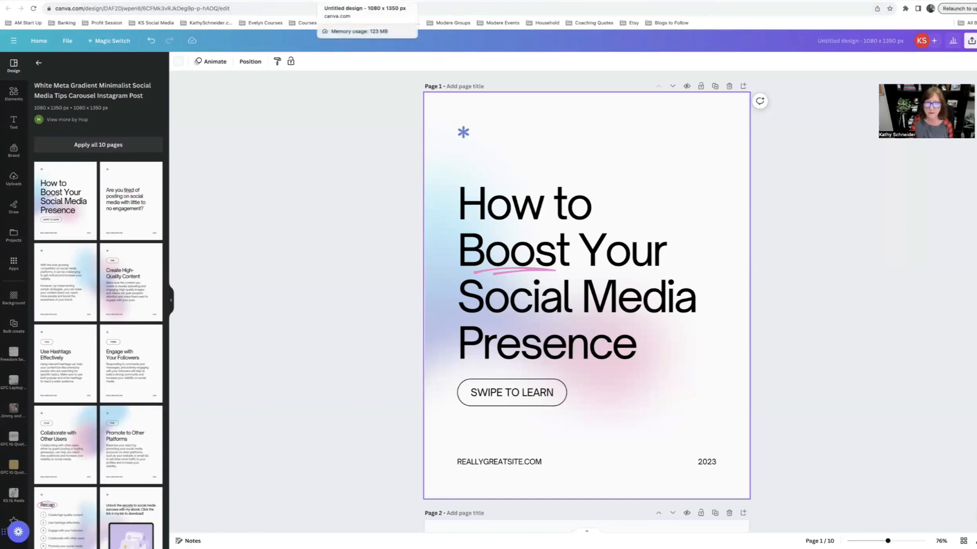
Step: Set the page background to the light grey brand palette colour and change it across all pages
{"action": "left_click", "coordinate": [285, 0]}
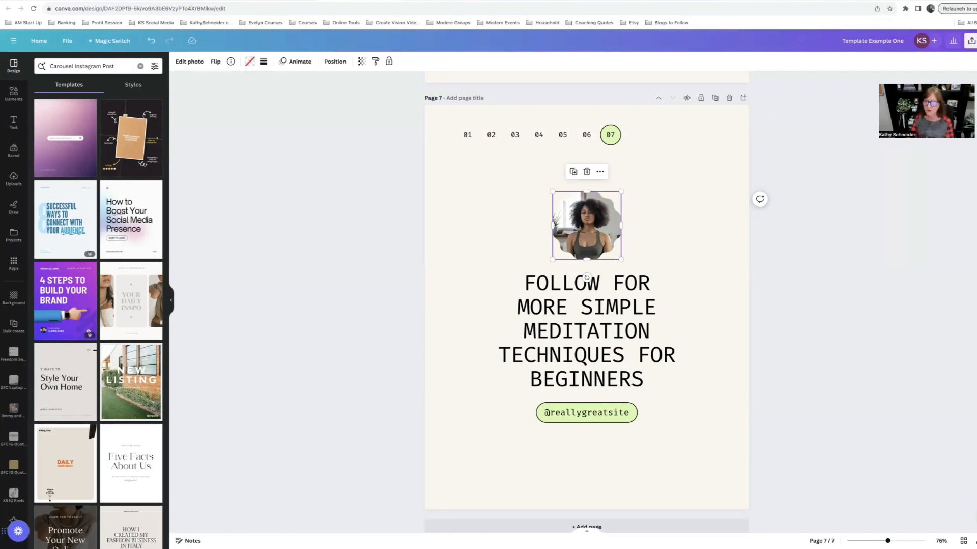
{"action": "scroll", "coordinate": [669, 203], "scroll_direction": "up", "scroll_amount": 10}
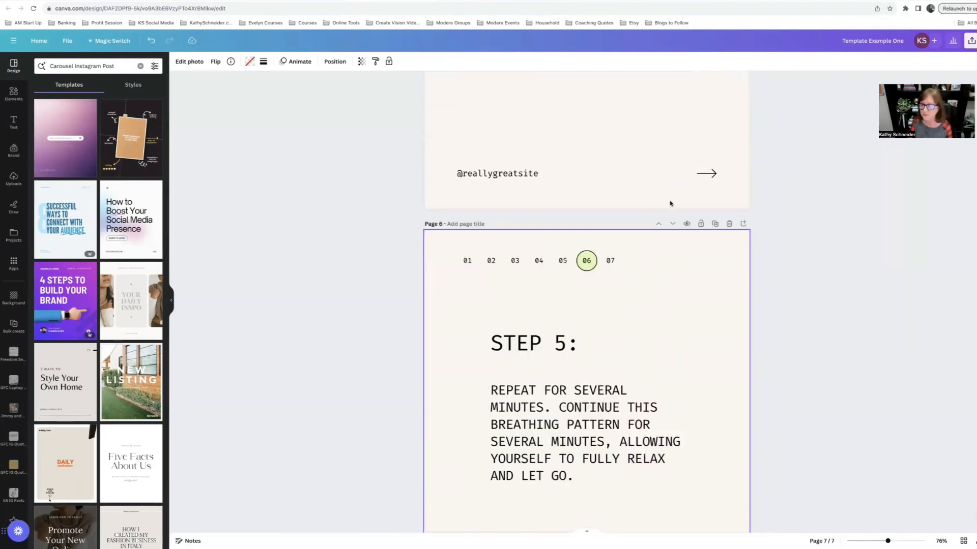
{"action": "scroll", "coordinate": [669, 203], "scroll_direction": "up", "scroll_amount": 20}
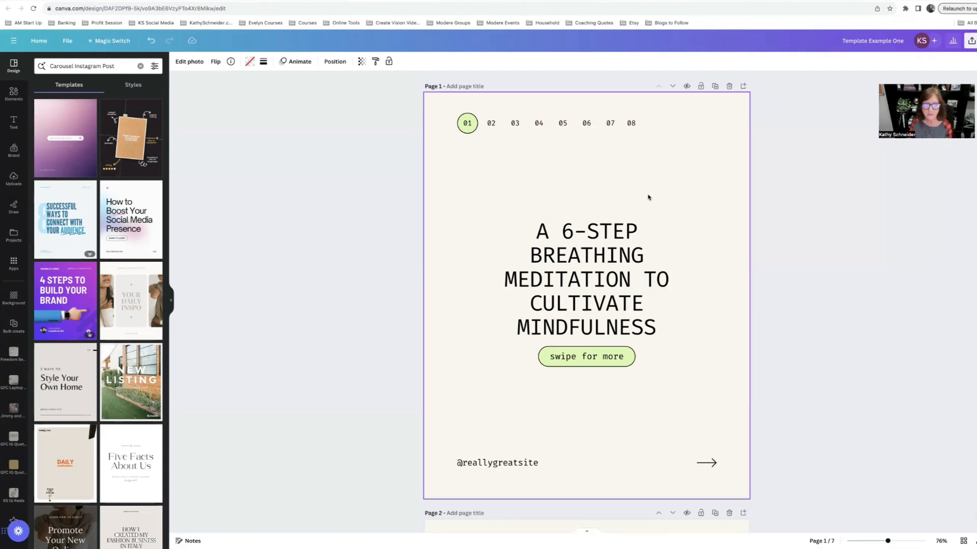
{"action": "left_click", "coordinate": [665, 170]}
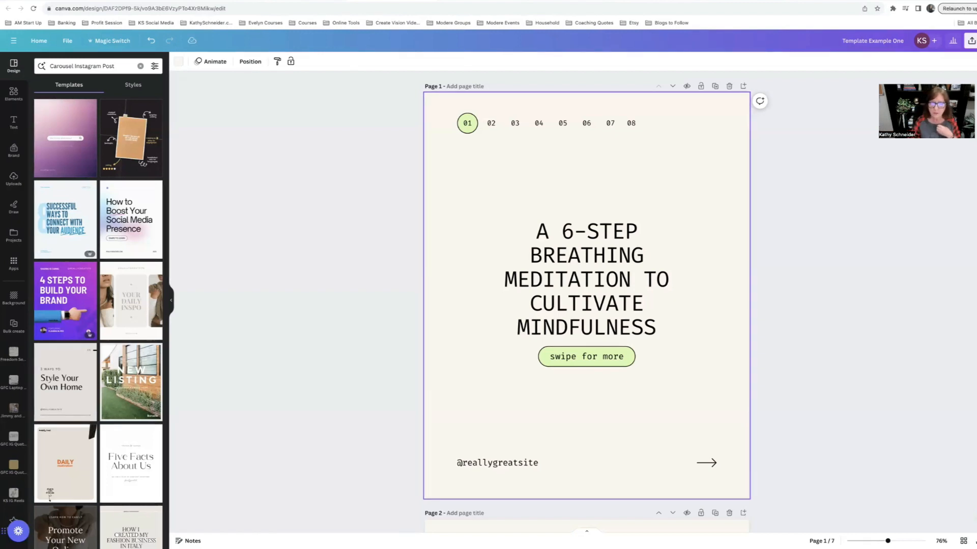
{"action": "left_click", "coordinate": [178, 61]}
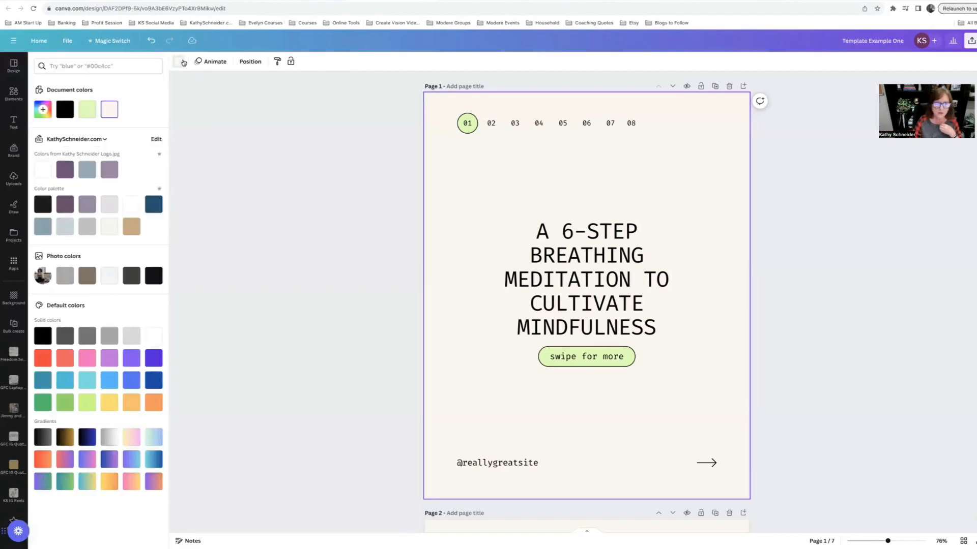
{"action": "left_click", "coordinate": [105, 204]}
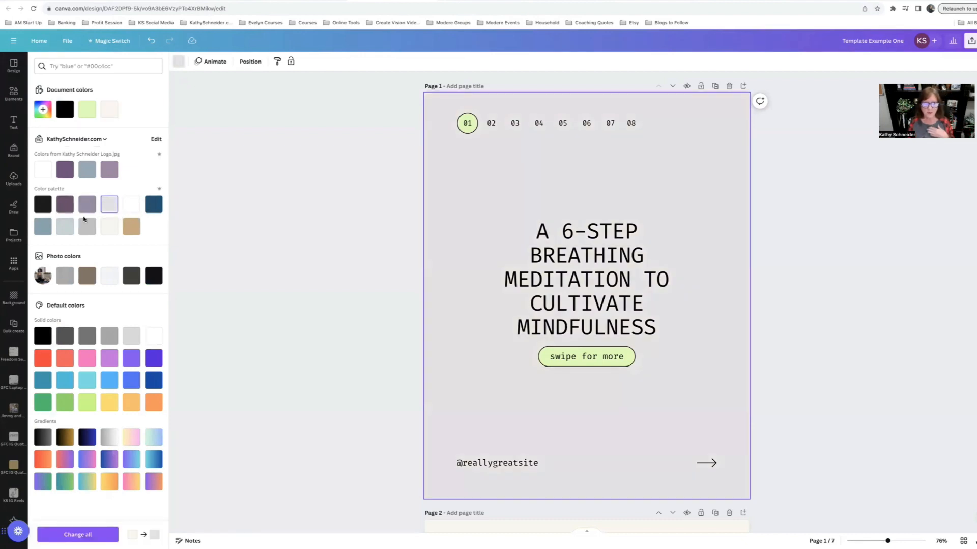
{"action": "left_click", "coordinate": [81, 537]}
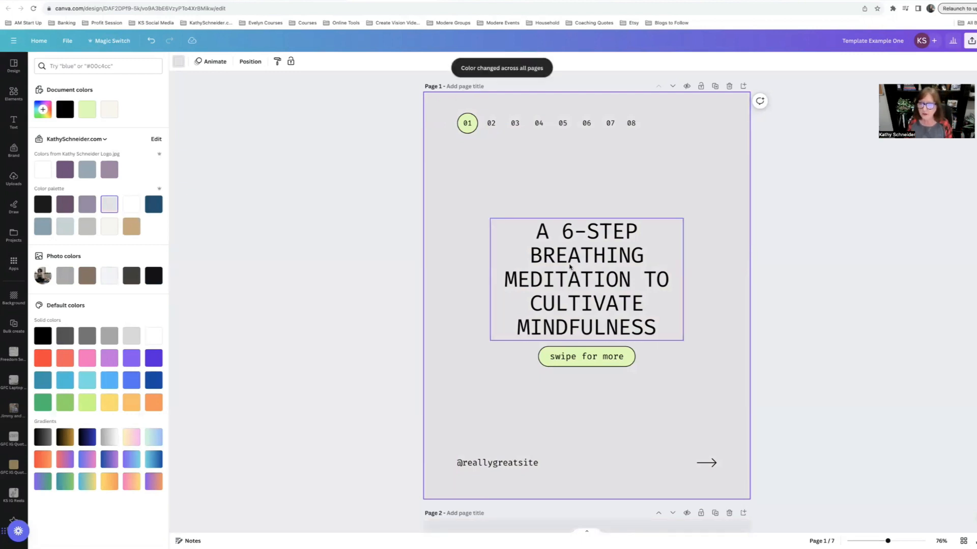
{"action": "scroll", "coordinate": [569, 266], "scroll_direction": "down", "scroll_amount": 5}
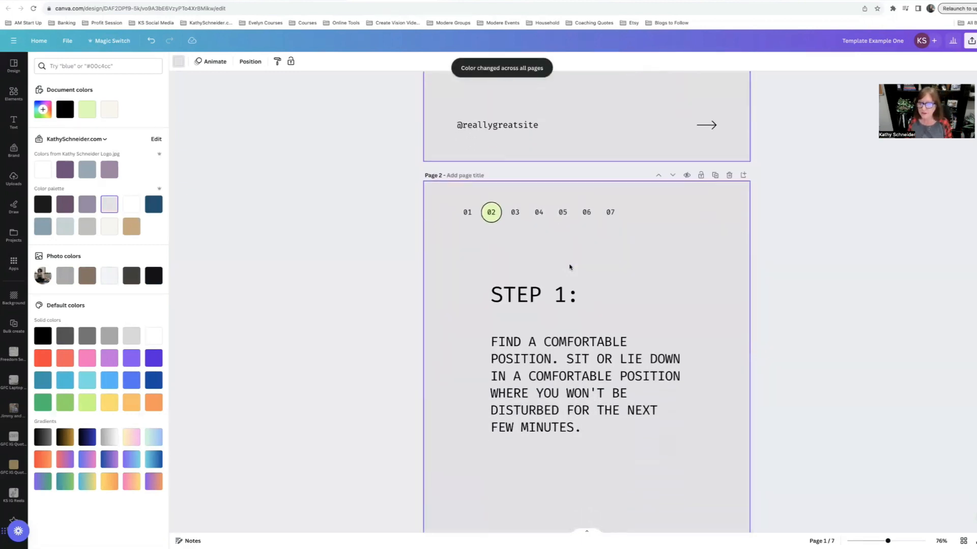
{"action": "scroll", "coordinate": [570, 267], "scroll_direction": "up", "scroll_amount": 5}
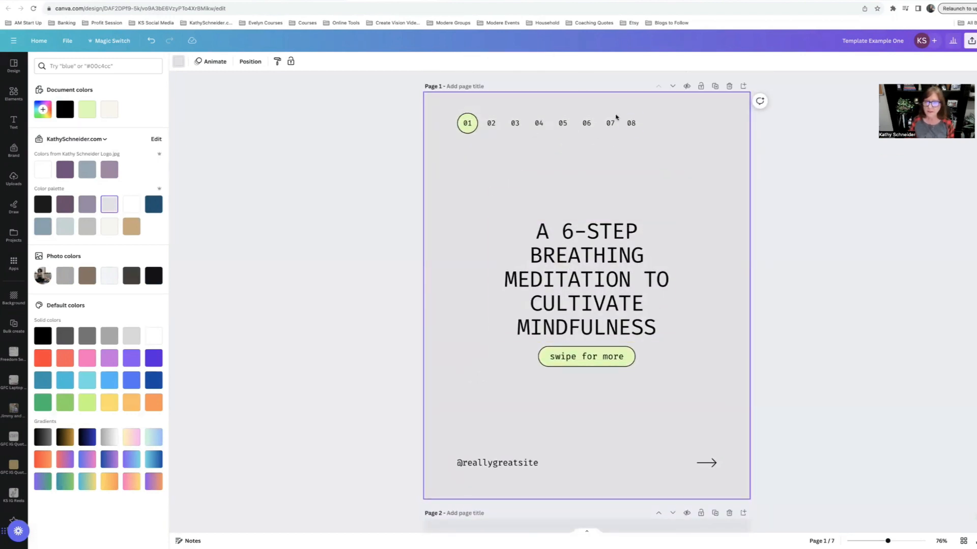
Step: Set the font of the highlighted 01 page marker to Poppins
{"action": "left_click", "coordinate": [468, 128]}
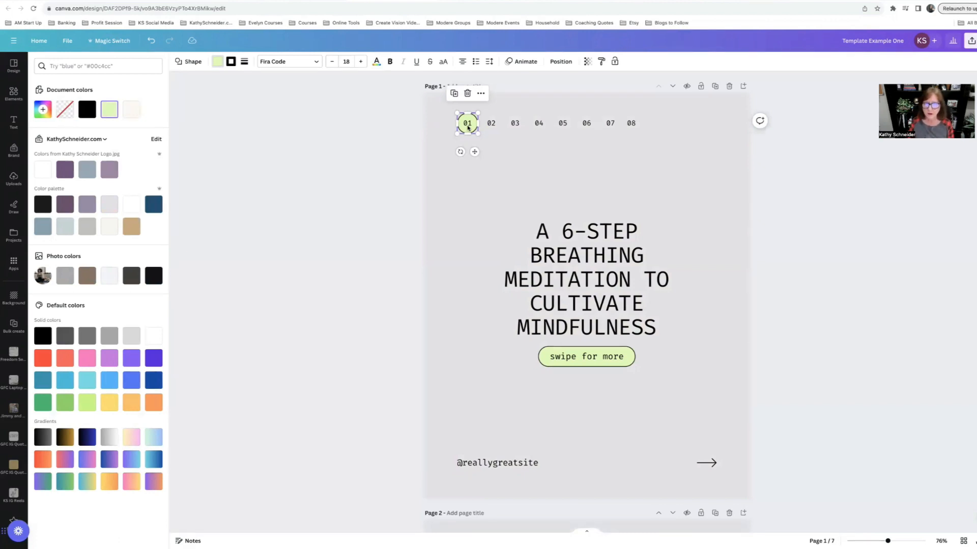
{"action": "left_click", "coordinate": [294, 62]}
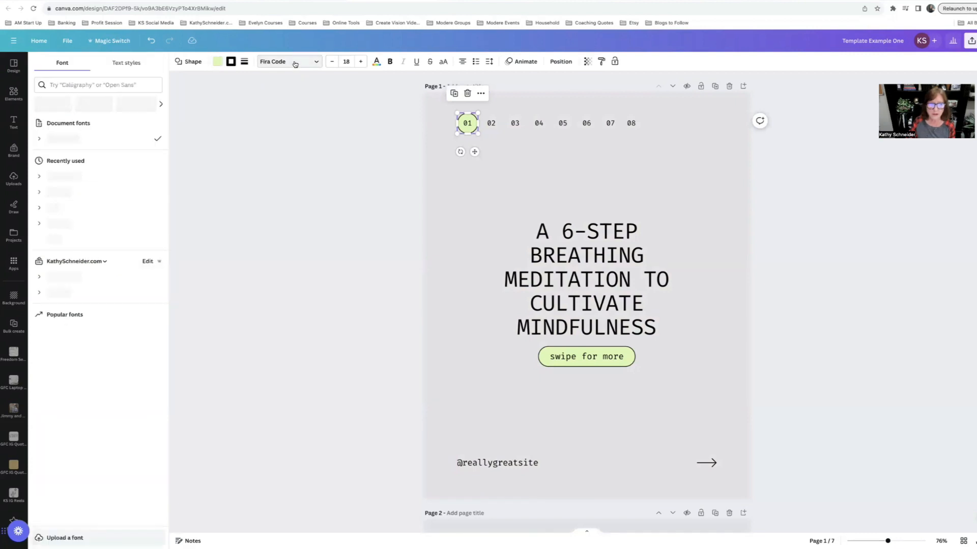
{"action": "left_click", "coordinate": [60, 192]}
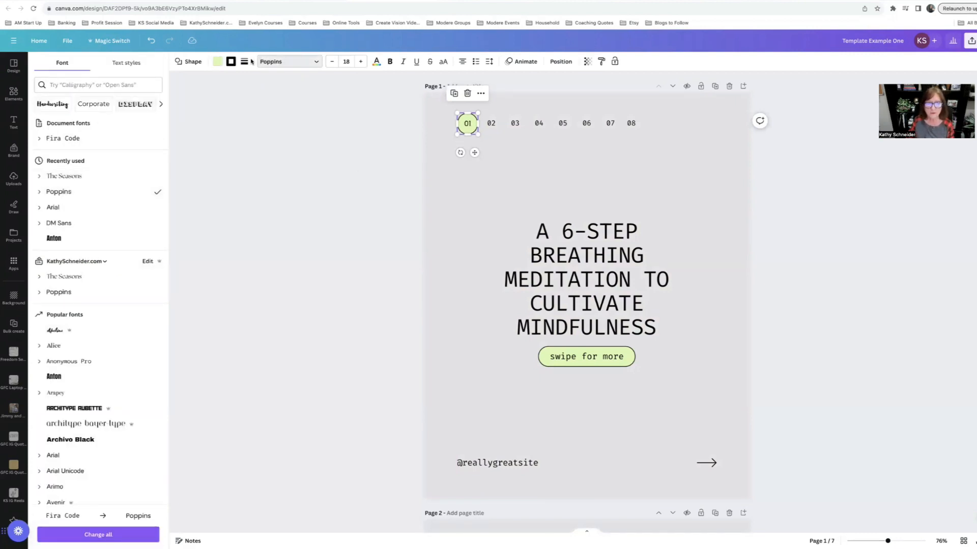
Step: Fill the 01 page marker circle with the purple brand colour and set its number text to white
{"action": "left_click", "coordinate": [216, 62]}
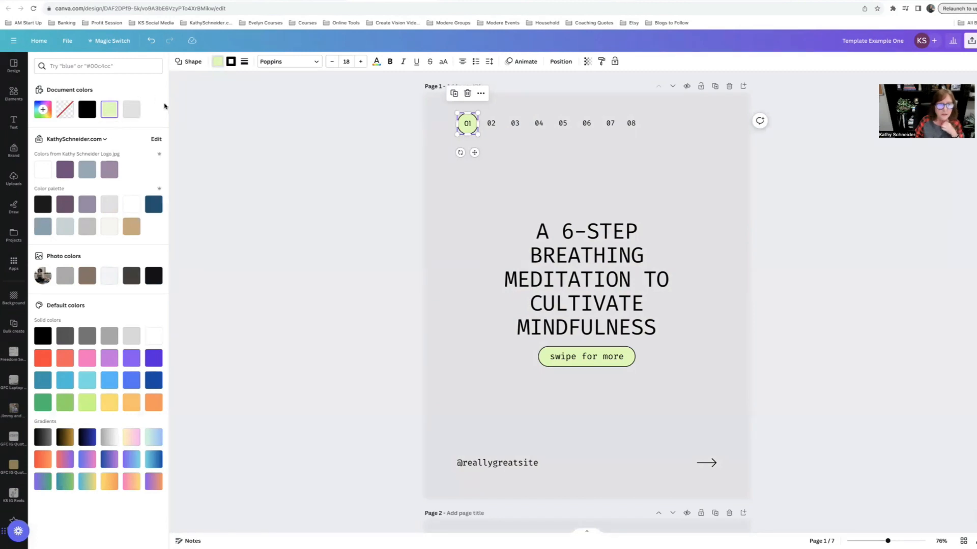
{"action": "left_click", "coordinate": [67, 207]}
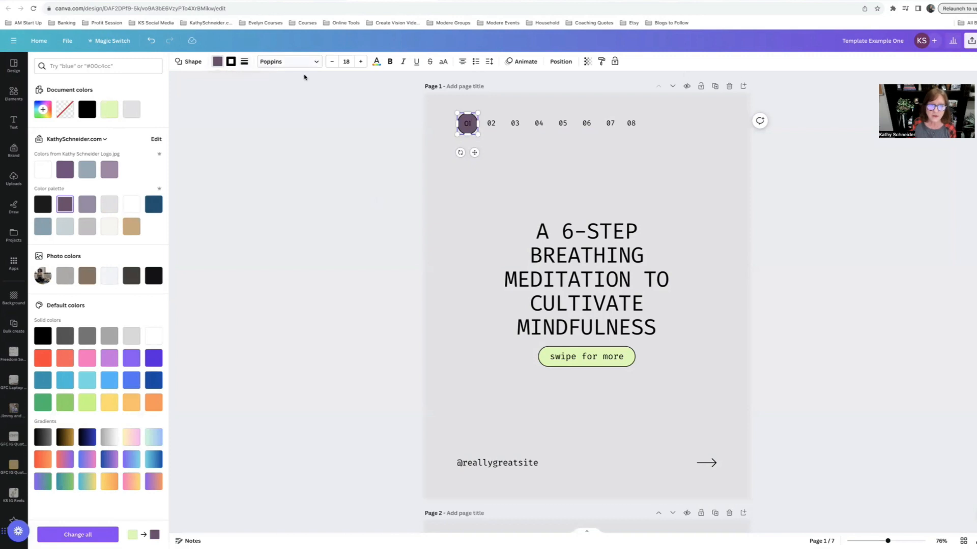
{"action": "double_click", "coordinate": [472, 124]}
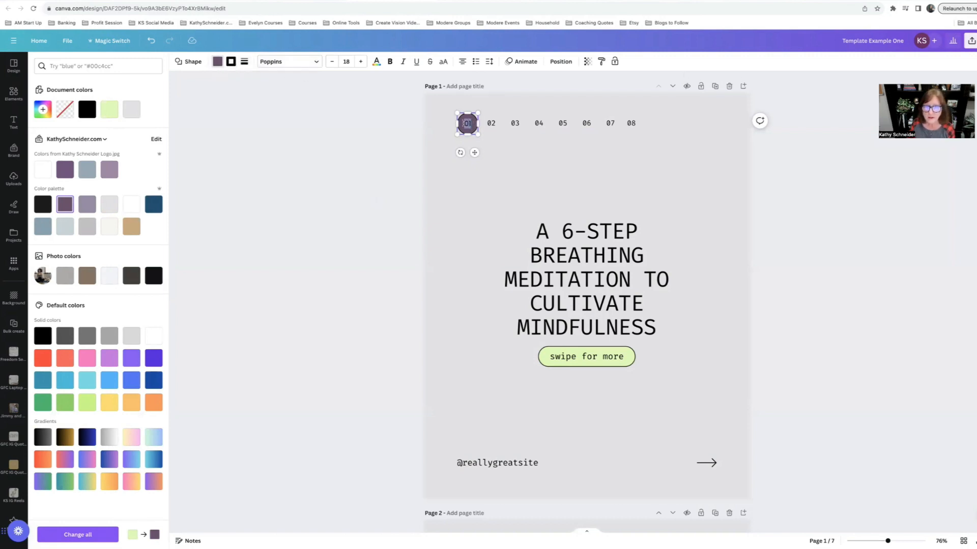
{"action": "left_click", "coordinate": [377, 63]}
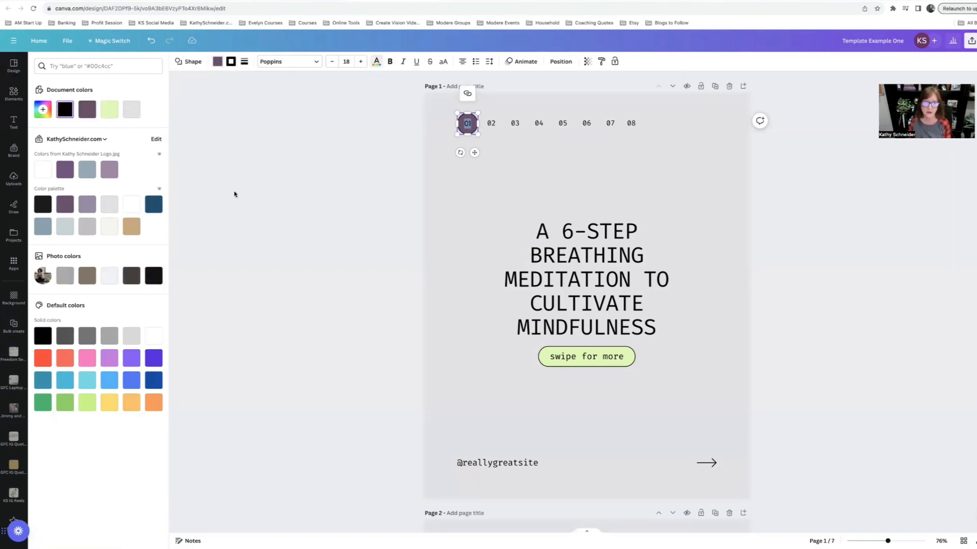
{"action": "left_click", "coordinate": [128, 204]}
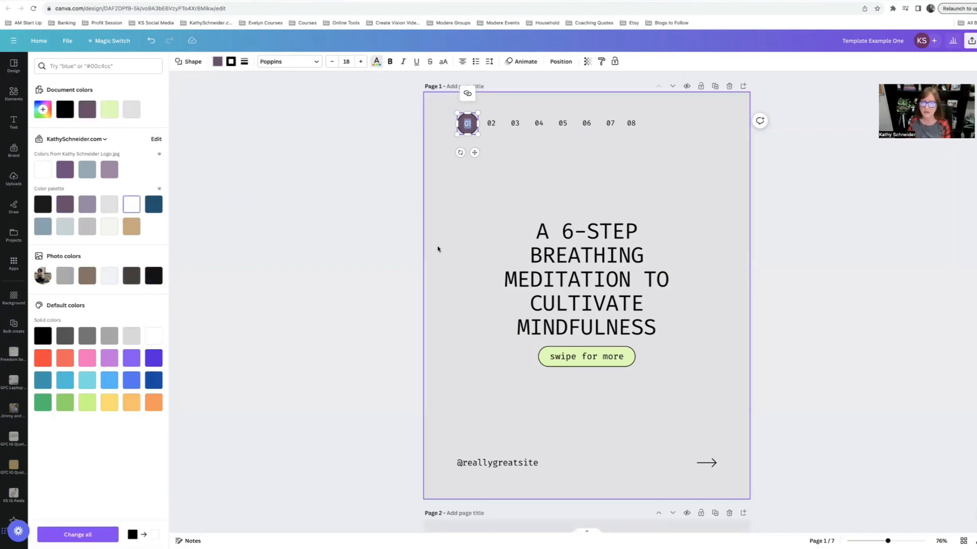
{"action": "left_click", "coordinate": [452, 243]}
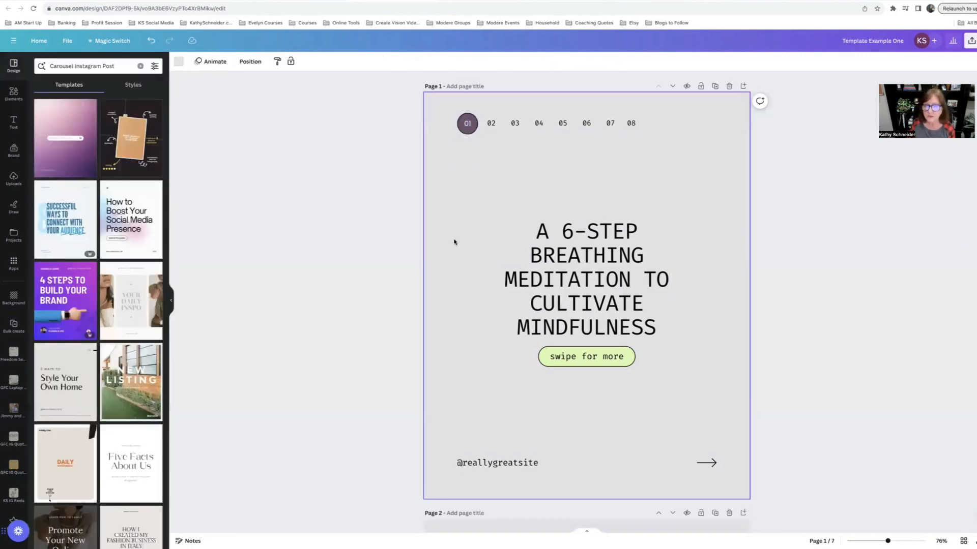
Step: Set the border colour of the 01 page marker circle to white
{"action": "left_click", "coordinate": [468, 124]}
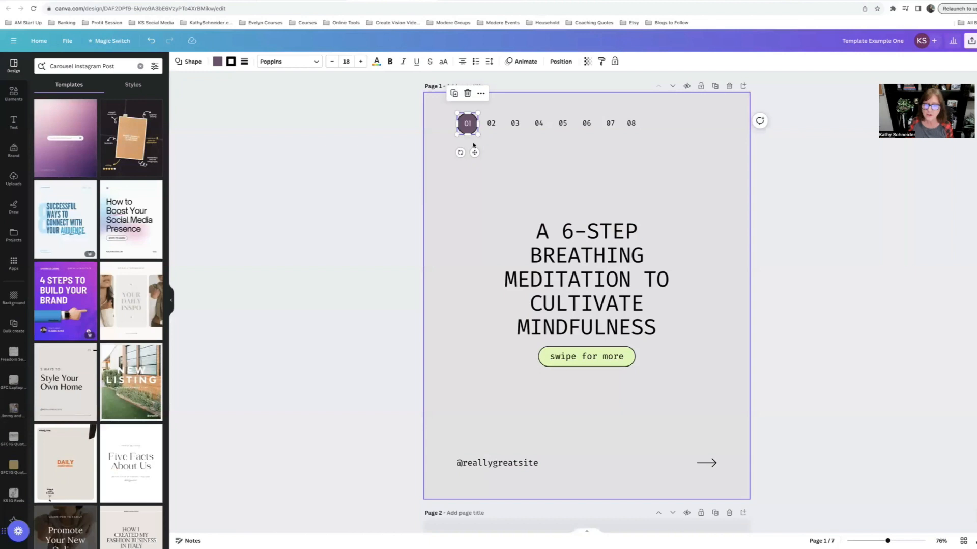
{"action": "left_click", "coordinate": [245, 61]}
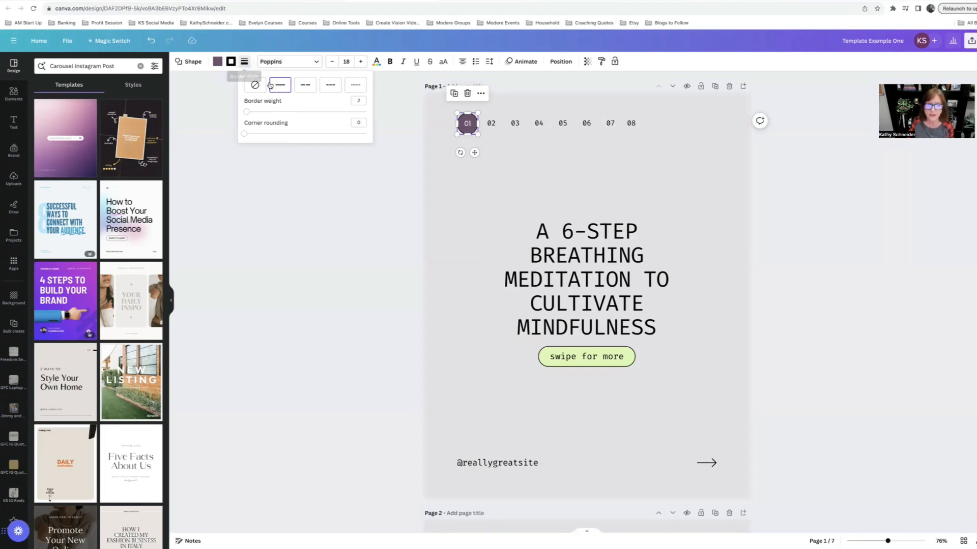
{"action": "left_click", "coordinate": [232, 62]}
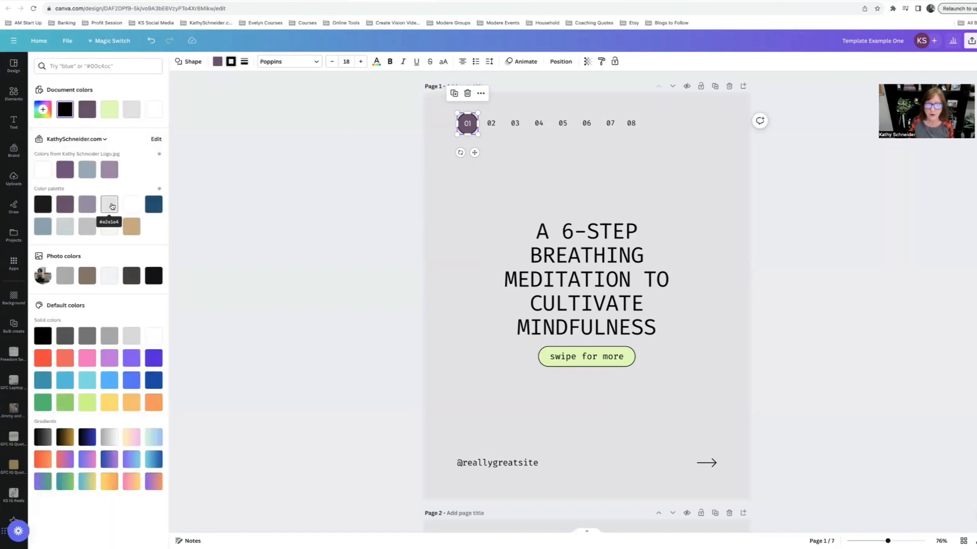
{"action": "left_click", "coordinate": [131, 204]}
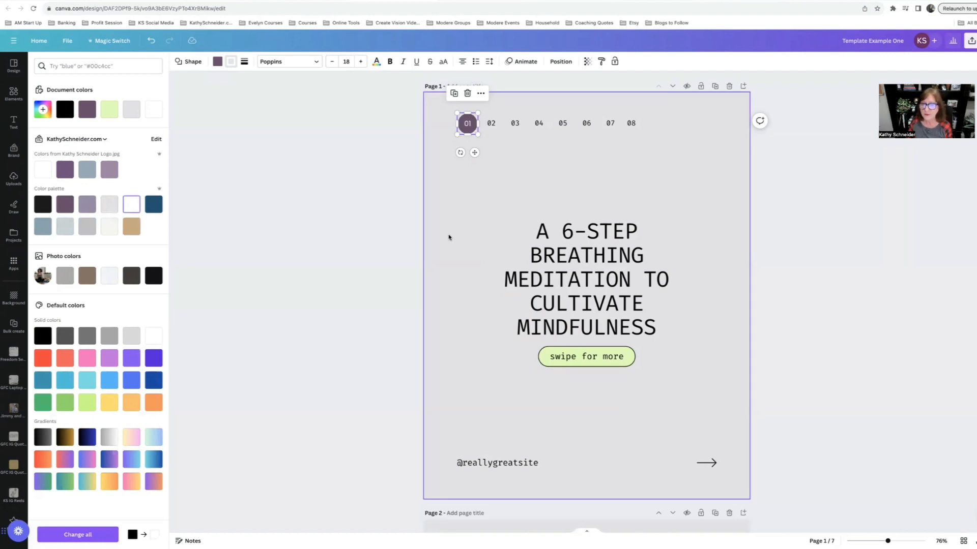
{"action": "left_click", "coordinate": [449, 236]}
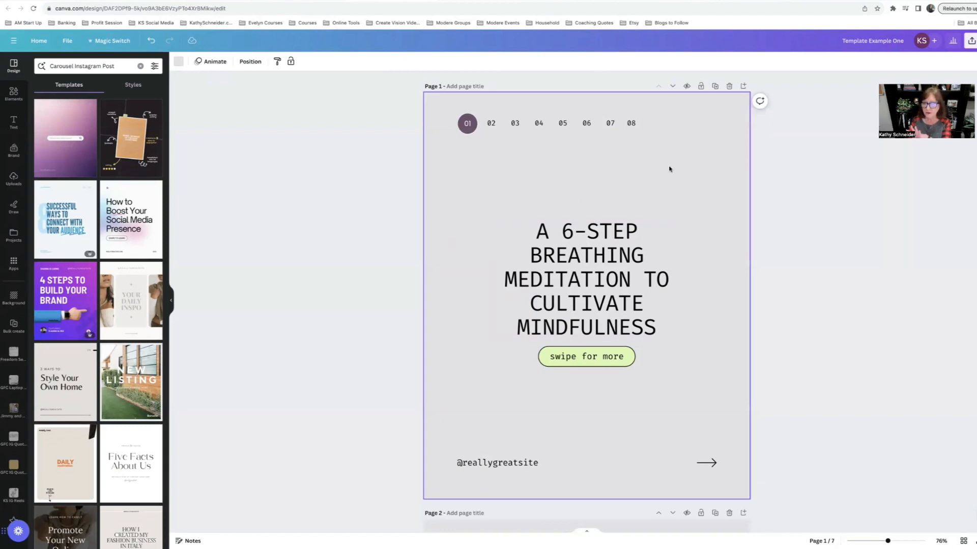
Step: Change all Fira Code text in the design to Poppins
{"action": "left_click", "coordinate": [491, 124]}
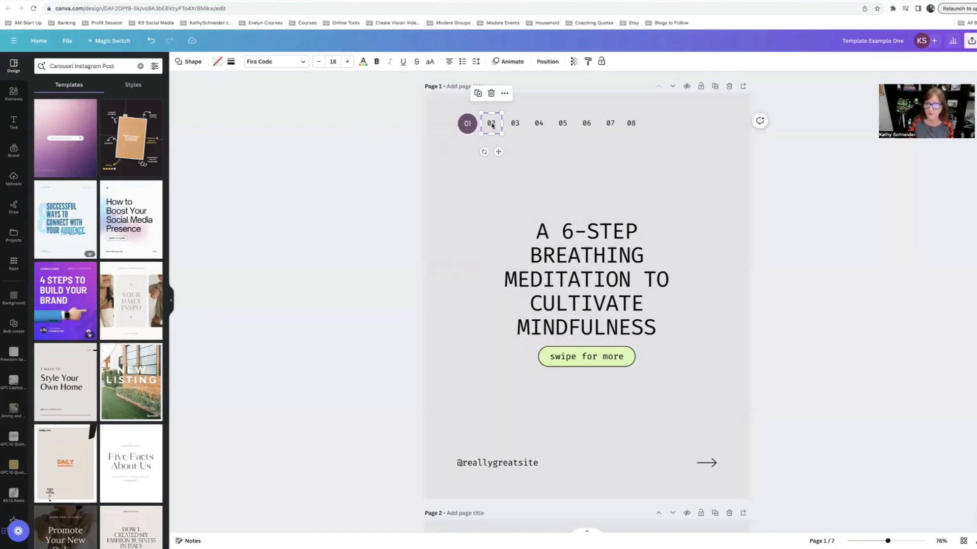
{"action": "left_click", "coordinate": [260, 61]}
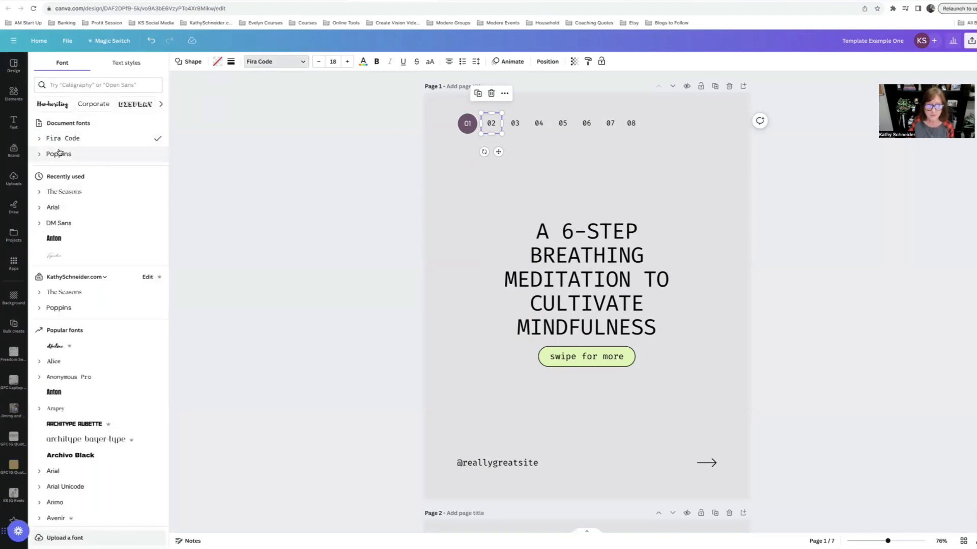
{"action": "left_click", "coordinate": [59, 153]}
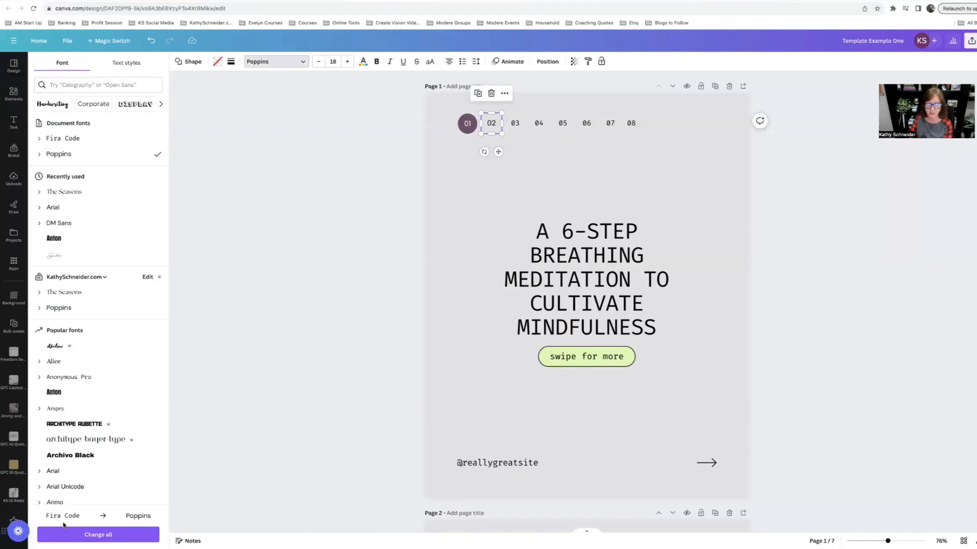
{"action": "left_click", "coordinate": [98, 535]}
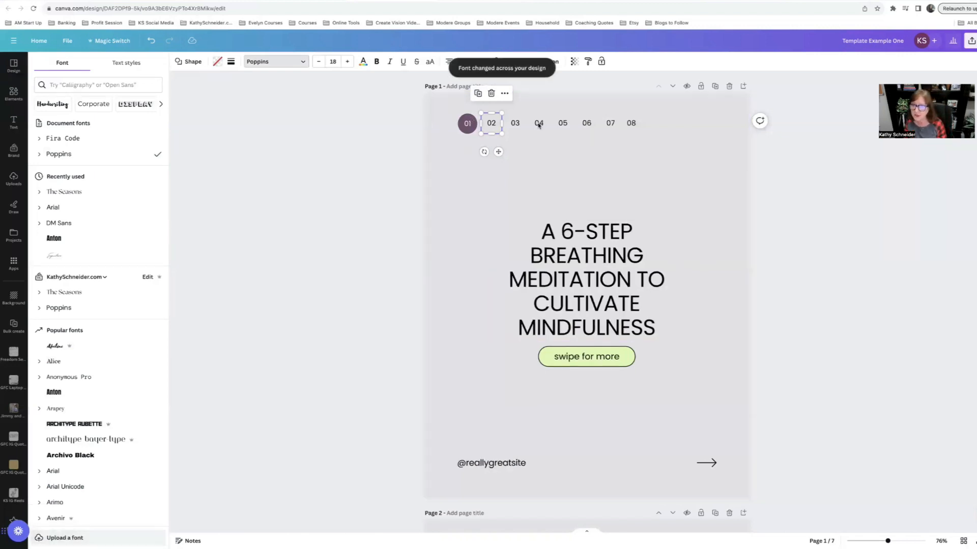
{"action": "left_click", "coordinate": [621, 200]}
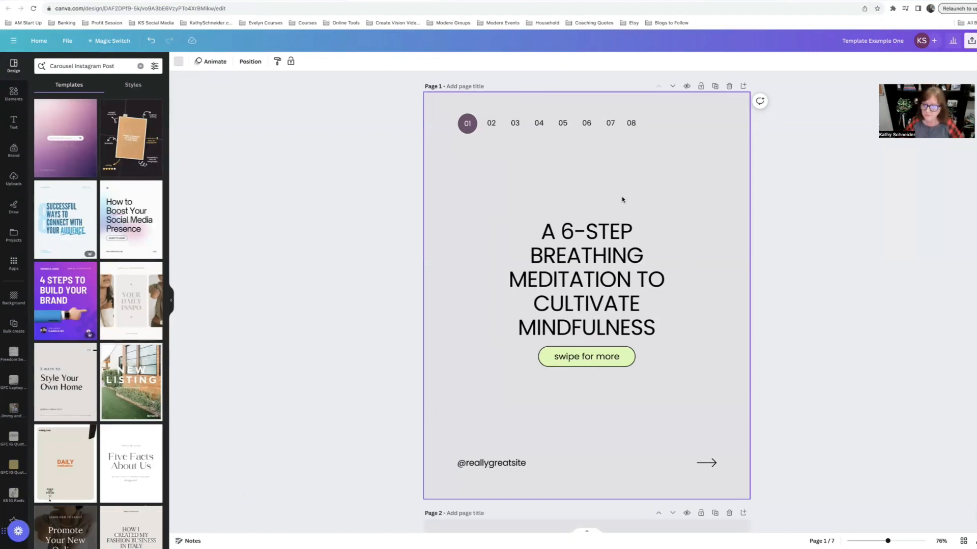
Step: Delete the 08 page marker from the number row on page 1
{"action": "scroll", "coordinate": [622, 200], "scroll_direction": "down", "scroll_amount": 1}
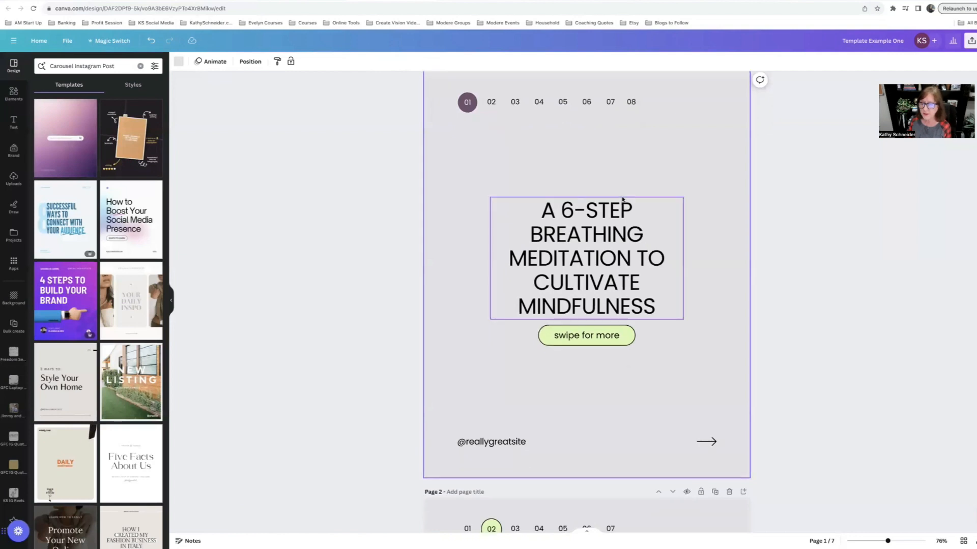
{"action": "scroll", "coordinate": [623, 199], "scroll_direction": "down", "scroll_amount": 1}
{"action": "scroll", "coordinate": [654, 117], "scroll_direction": "up", "scroll_amount": 2}
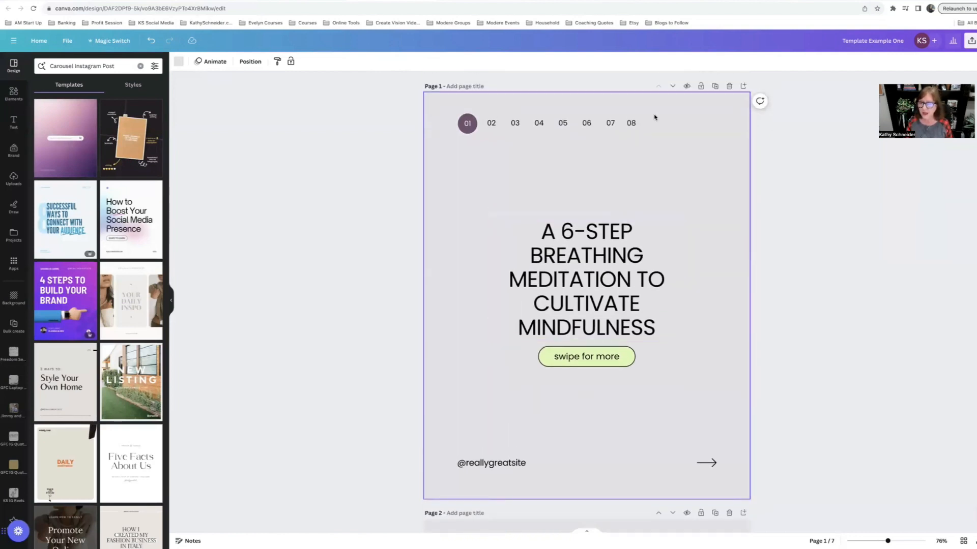
{"action": "left_click", "coordinate": [632, 125]}
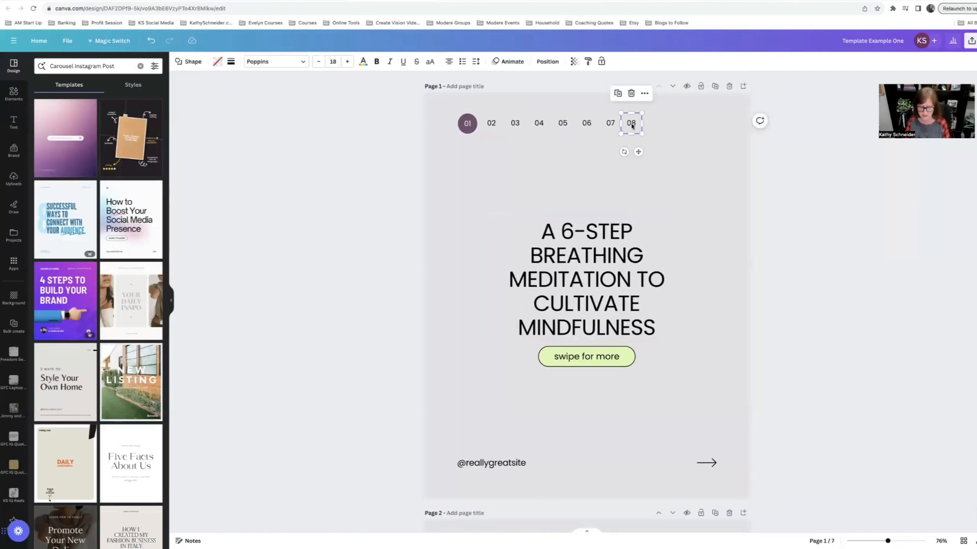
{"action": "key", "text": "Delete"}
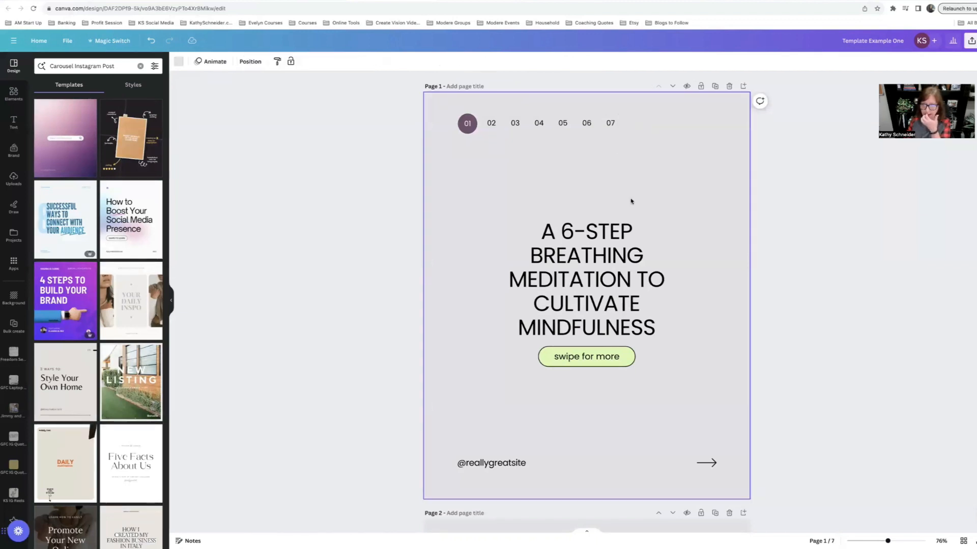
Step: Duplicate the 07 page marker three times, lining the copies up at the end of the number row
{"action": "scroll", "coordinate": [630, 201], "scroll_direction": "down", "scroll_amount": 5}
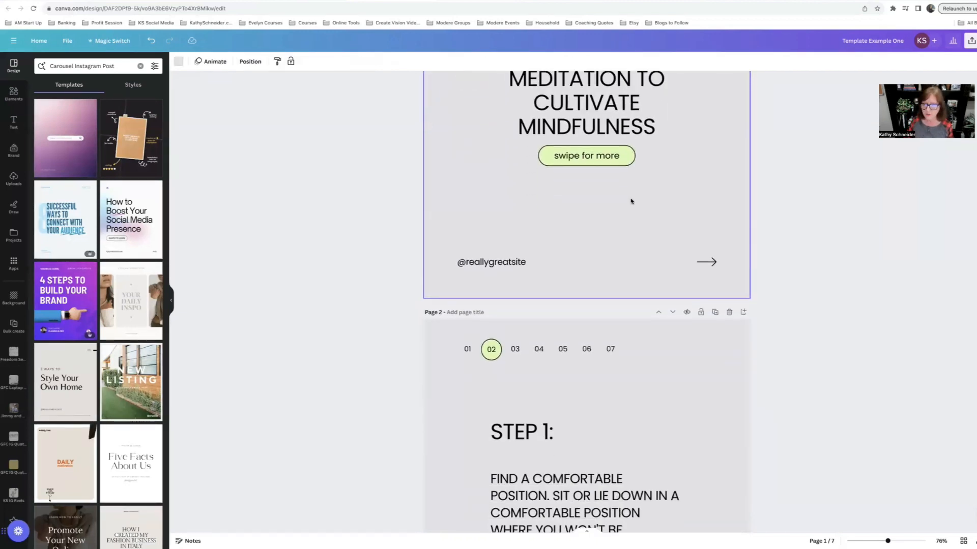
{"action": "scroll", "coordinate": [628, 304], "scroll_direction": "up", "scroll_amount": 5}
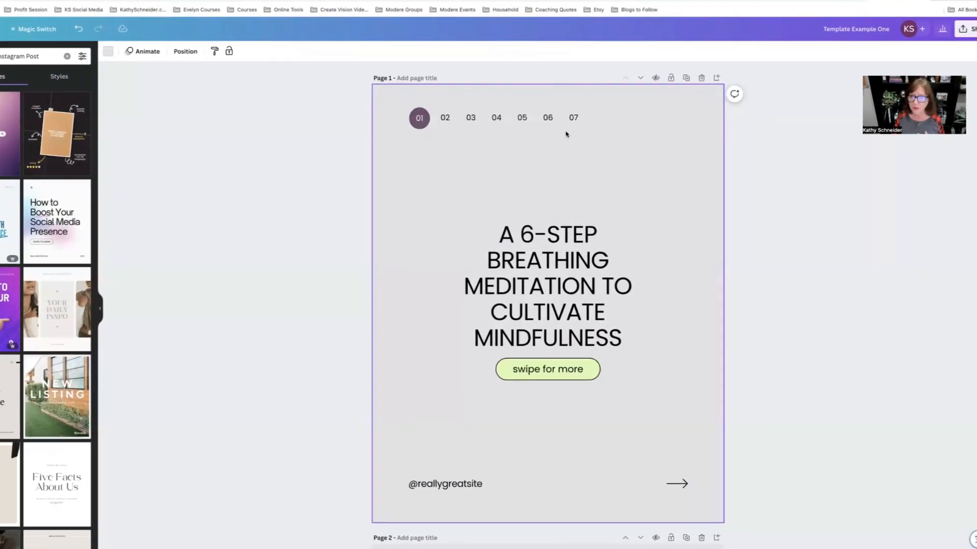
{"action": "left_click", "coordinate": [542, 116]}
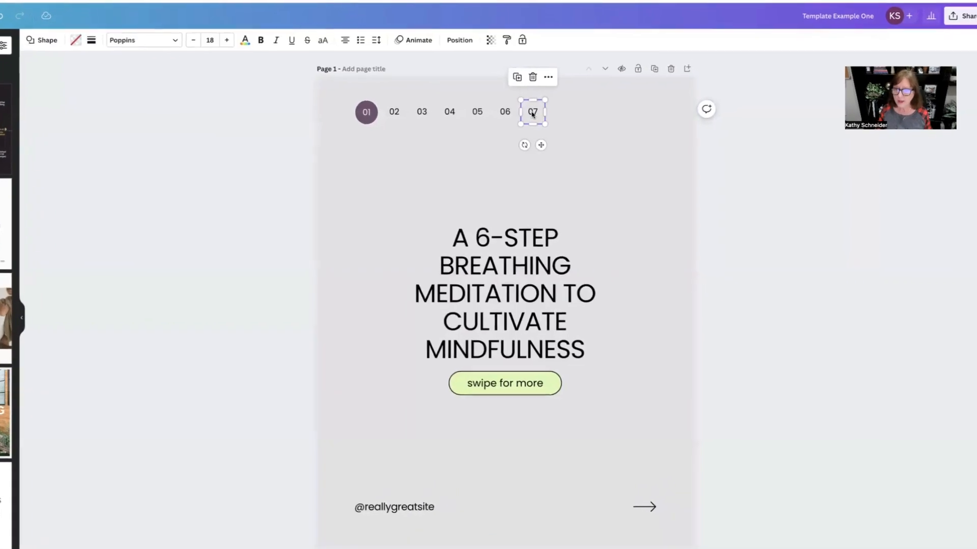
{"action": "left_click", "coordinate": [528, 79]}
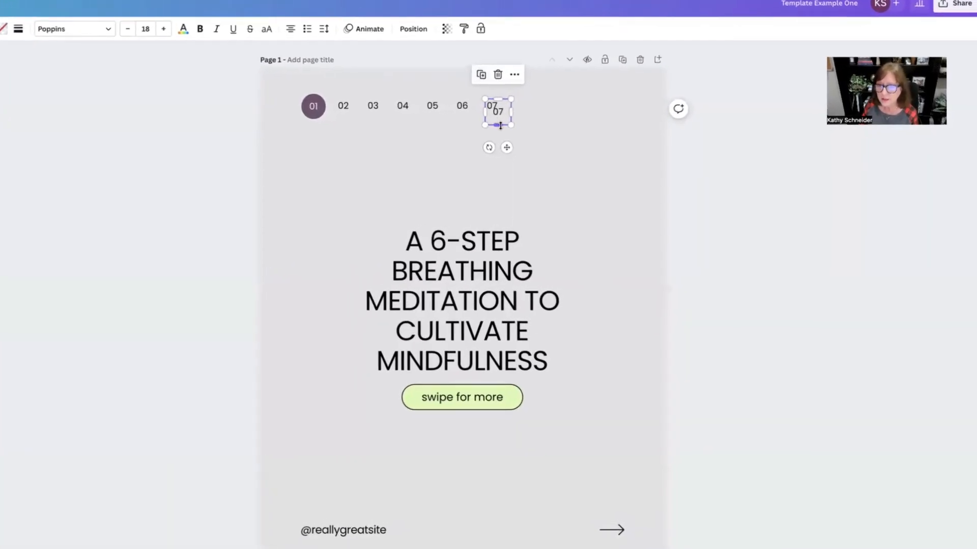
{"action": "left_click_drag", "start_coordinate": [516, 148], "coordinate": [499, 140]}
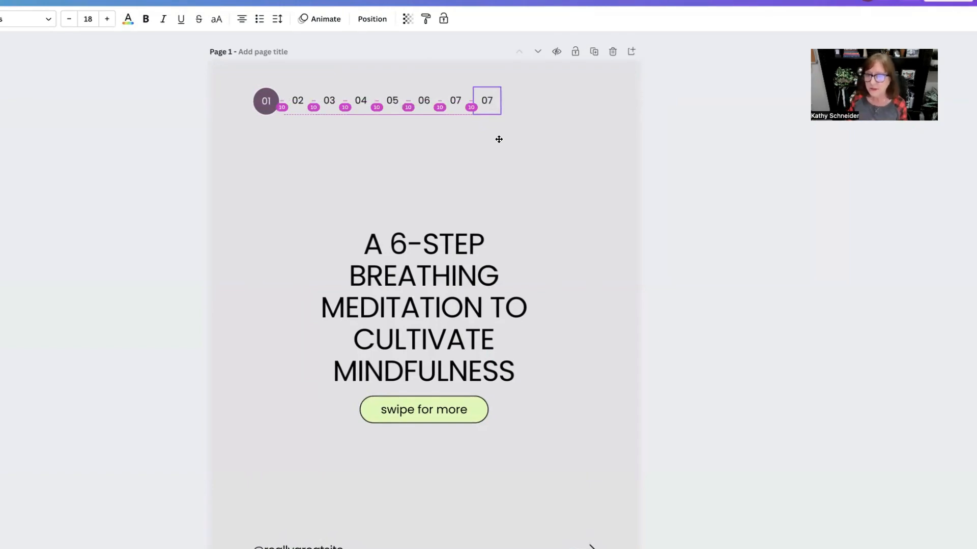
{"action": "left_click_drag", "start_coordinate": [498, 139], "coordinate": [499, 139]}
{"action": "left_click", "coordinate": [469, 61]}
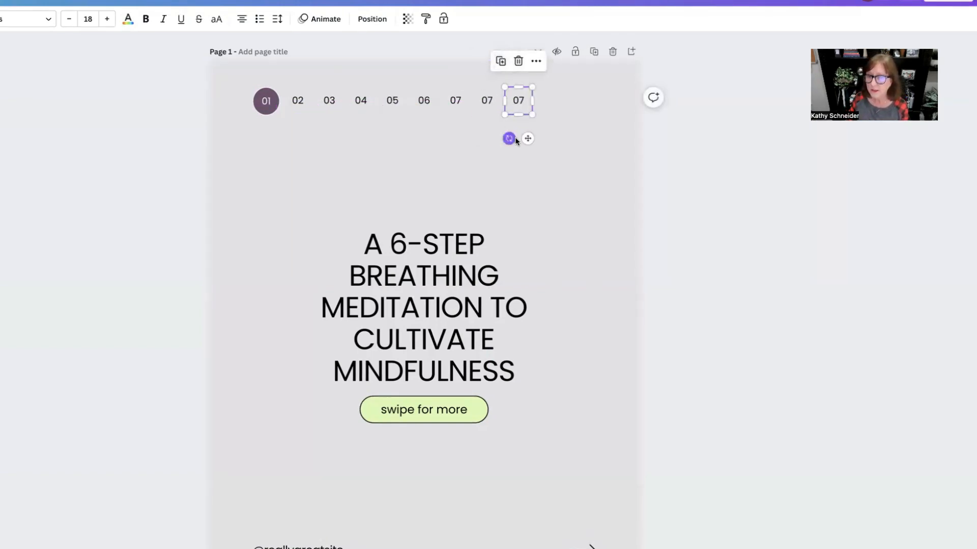
{"action": "left_click", "coordinate": [501, 62]}
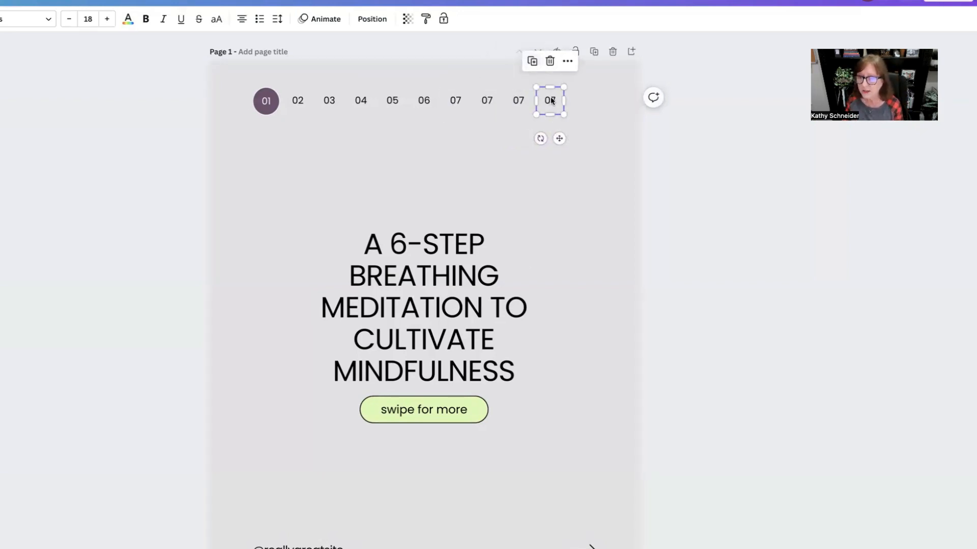
Step: Renumber the eighth and ninth page markers as 08 and 09
{"action": "left_click", "coordinate": [520, 99]}
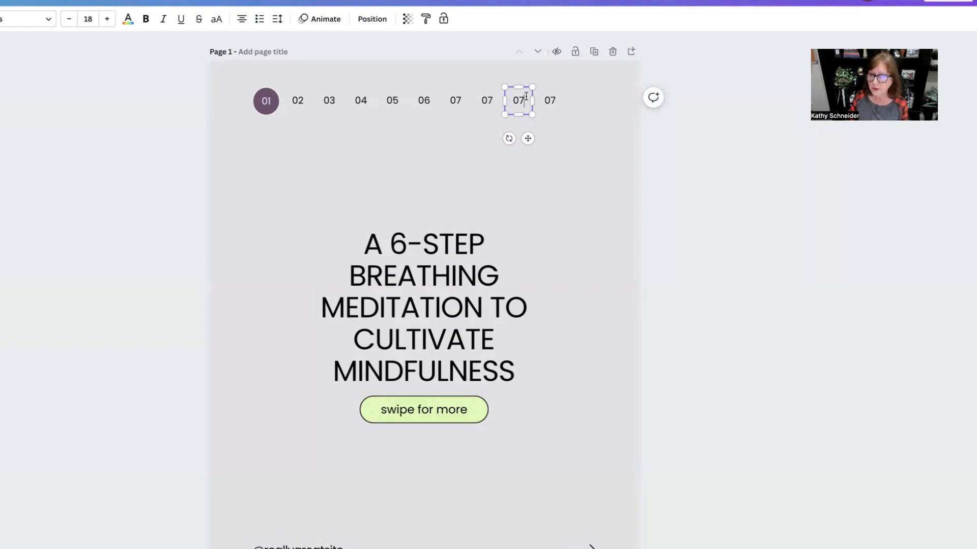
{"action": "type", "text": "8"}
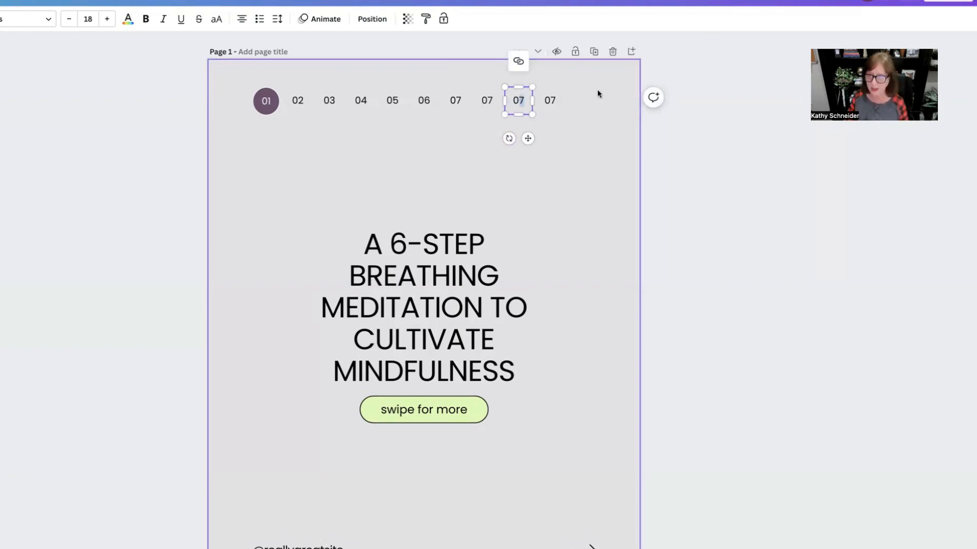
{"action": "left_click", "coordinate": [556, 98]}
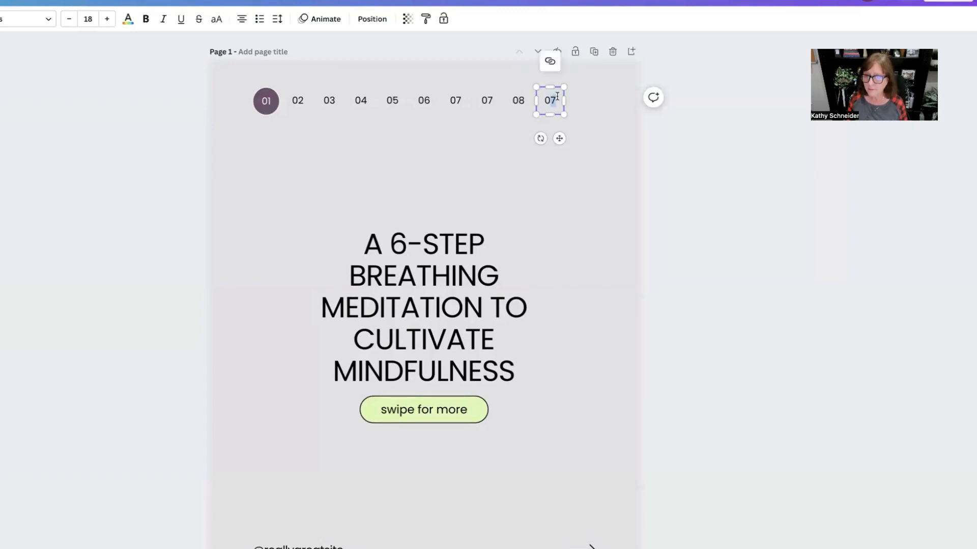
{"action": "left_click", "coordinate": [492, 98]}
{"action": "left_click", "coordinate": [492, 98]}
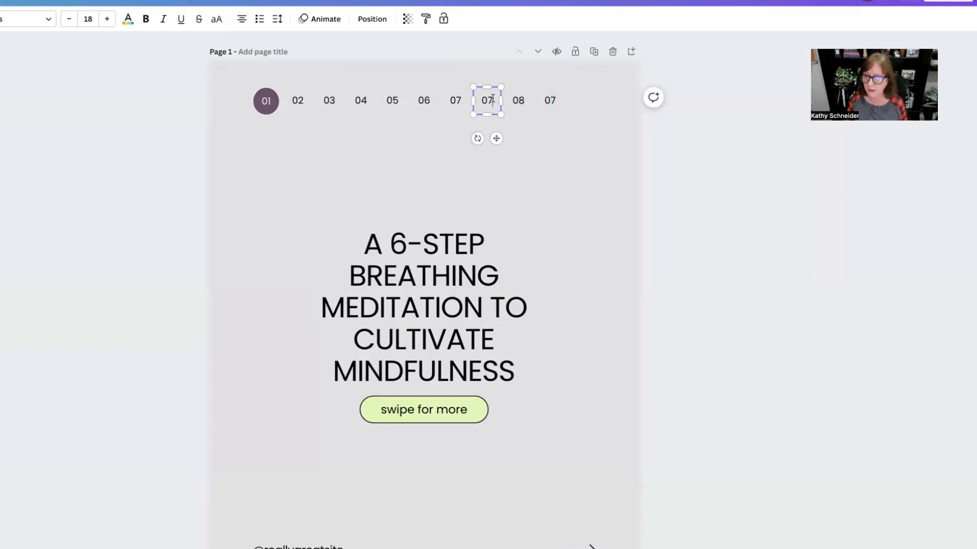
{"action": "key", "text": "BackSpace"}
{"action": "type", "text": "8"}
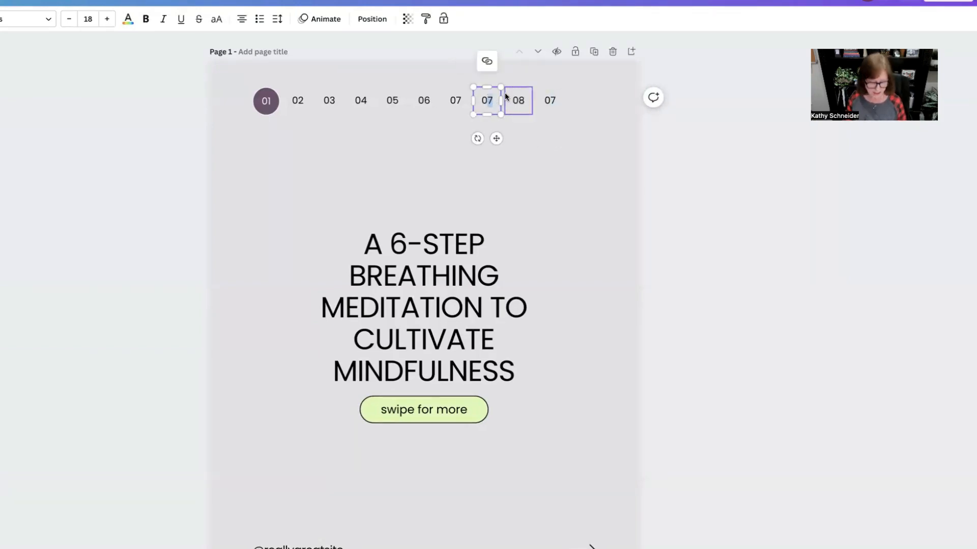
{"action": "left_click", "coordinate": [523, 98]}
{"action": "left_click", "coordinate": [523, 97]}
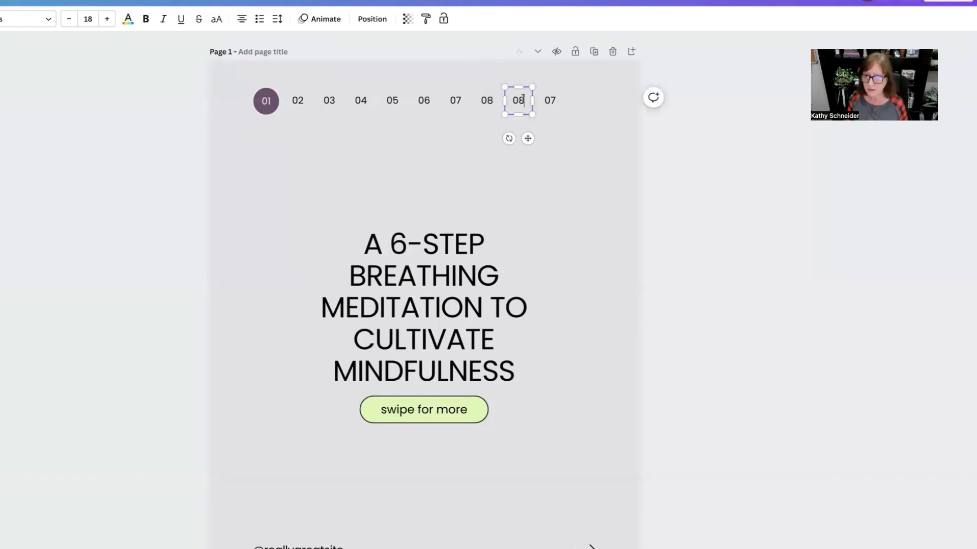
{"action": "left_click_drag", "start_coordinate": [525, 98], "coordinate": [520, 98]}
{"action": "type", "text": "9"}
Step: Renumber the last page marker in the number row on page 1 as 10
{"action": "left_click", "coordinate": [553, 98]}
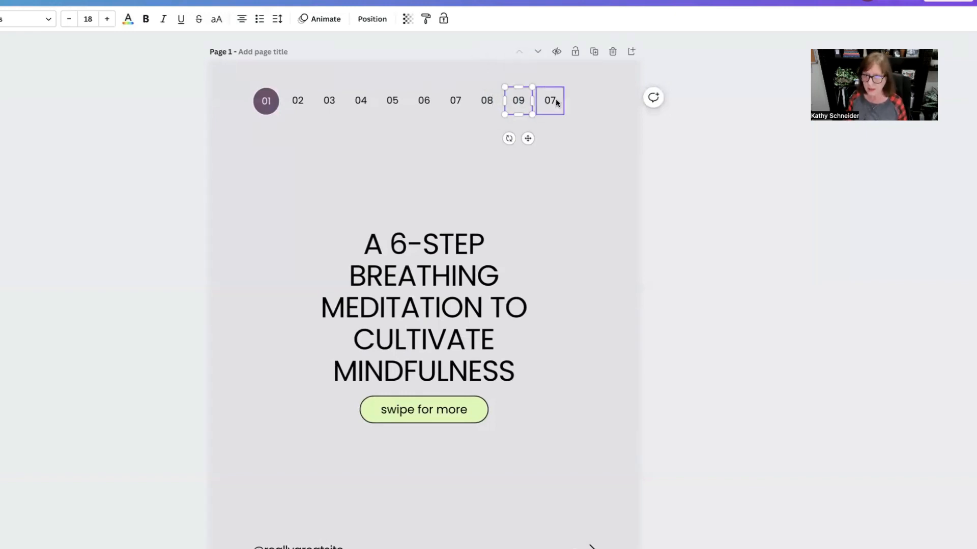
{"action": "left_click", "coordinate": [553, 98]}
{"action": "double_click", "coordinate": [553, 99]}
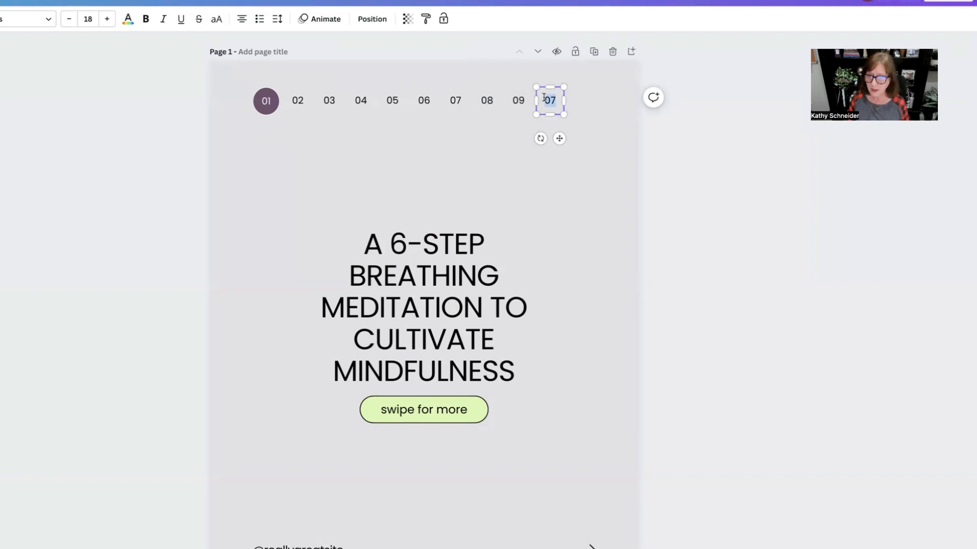
{"action": "type", "text": "10"}
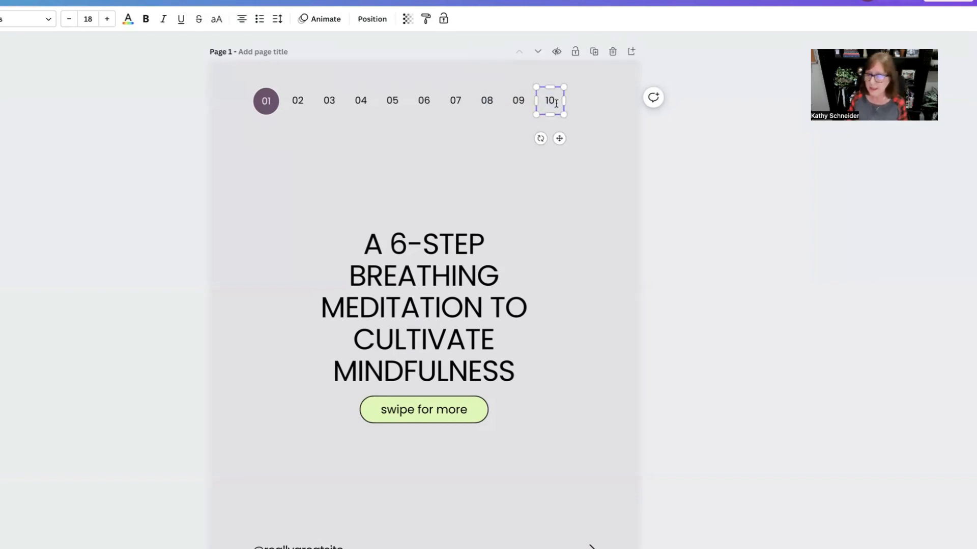
{"action": "left_click", "coordinate": [513, 151]}
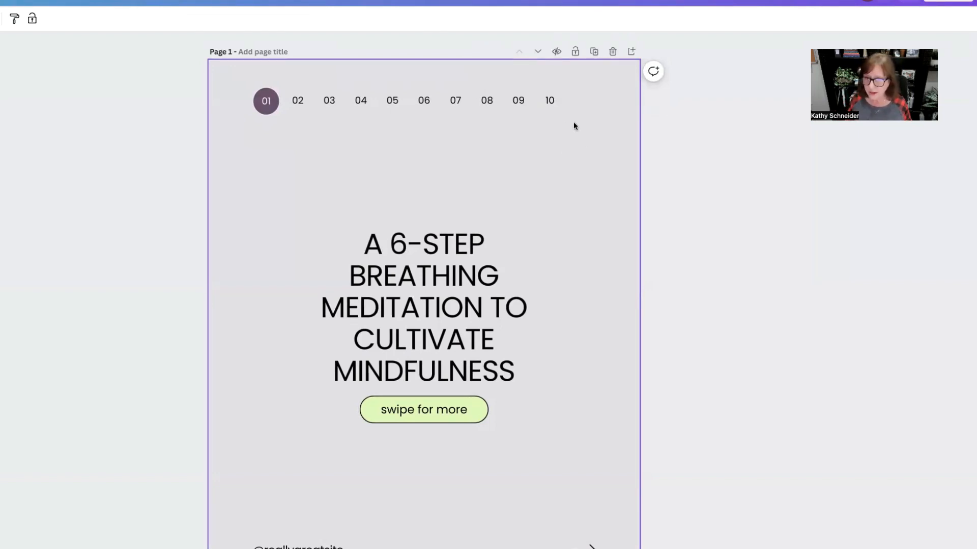
Step: Group the 08, 09 and 10 page markers together and copy the group
{"action": "left_click_drag", "start_coordinate": [575, 123], "coordinate": [473, 84]}
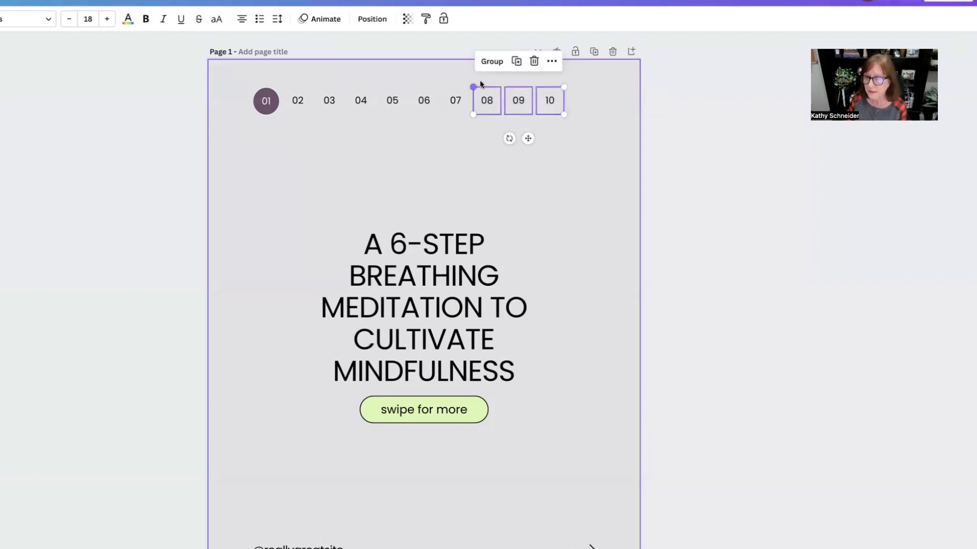
{"action": "left_click", "coordinate": [492, 62]}
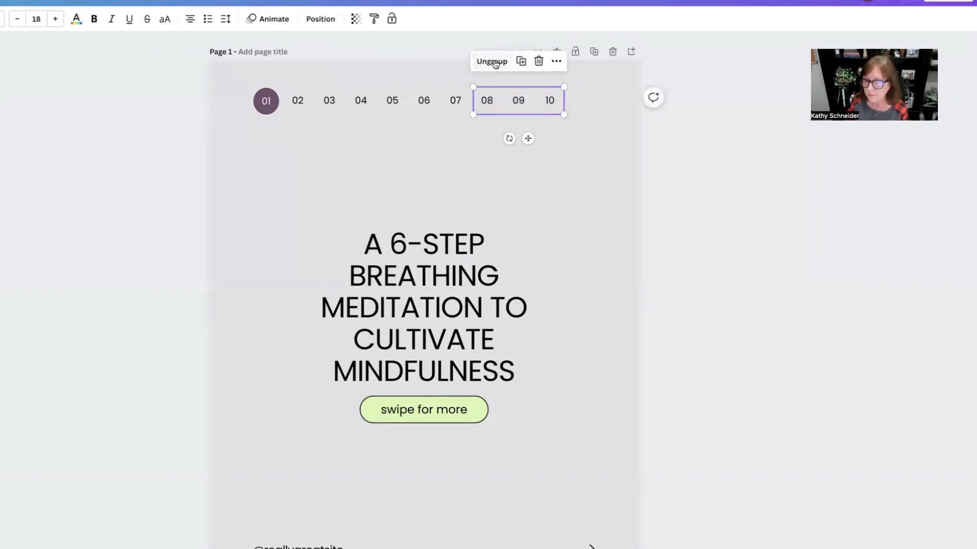
{"action": "right_click", "coordinate": [518, 101]}
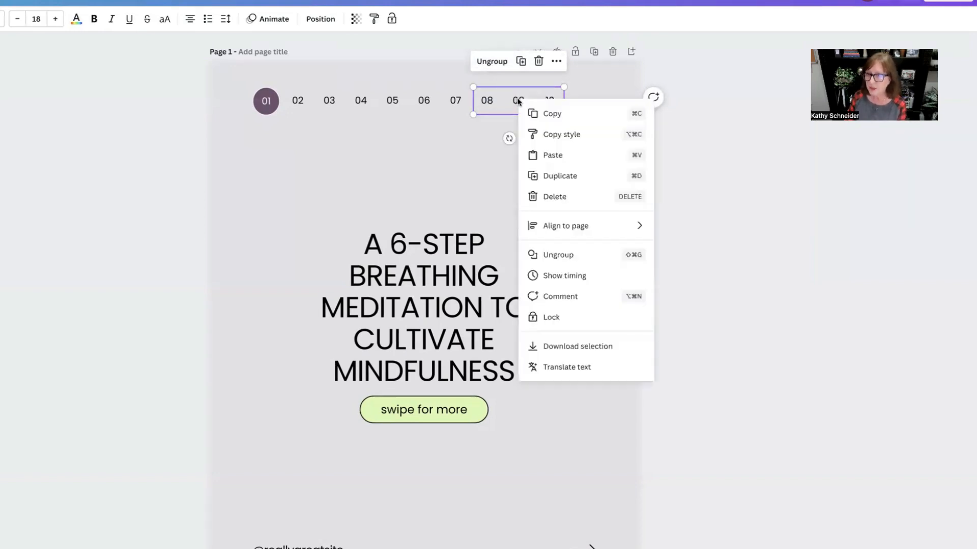
{"action": "left_click", "coordinate": [543, 113]}
Step: Paste the copied 08–10 markers into the number rows on pages 2 and 3
{"action": "scroll", "coordinate": [587, 395], "scroll_direction": "down", "scroll_amount": 7}
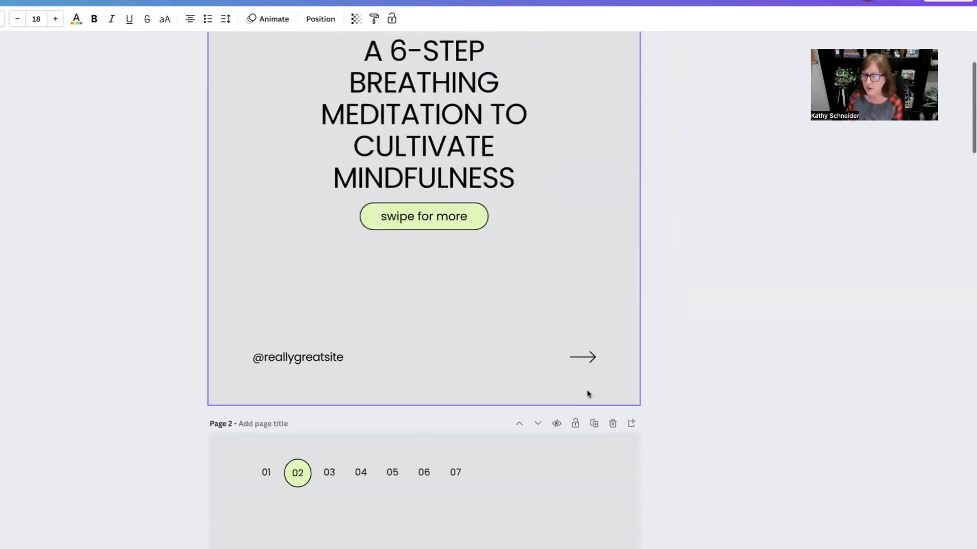
{"action": "right_click", "coordinate": [528, 286]}
{"action": "left_click", "coordinate": [564, 341]}
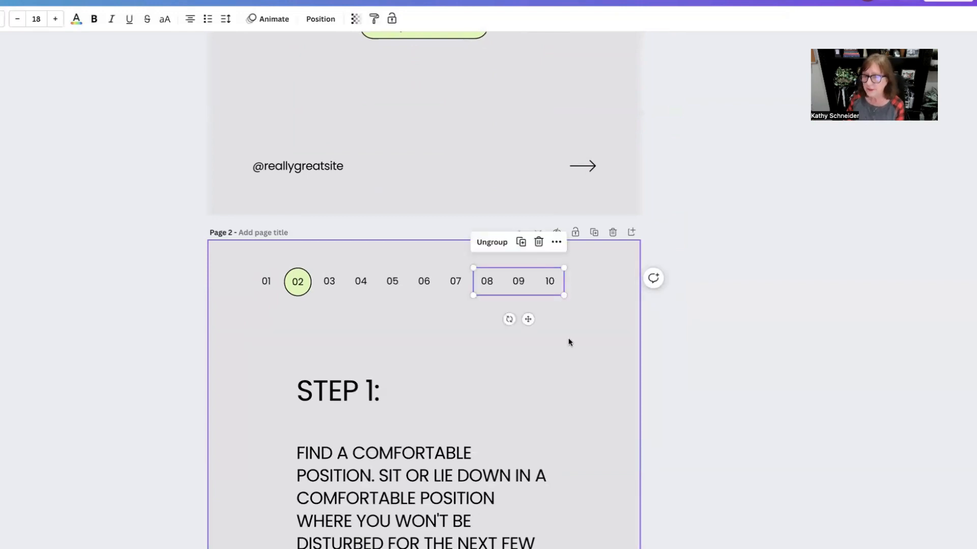
{"action": "scroll", "coordinate": [569, 338], "scroll_direction": "down", "scroll_amount": 5}
{"action": "scroll", "coordinate": [569, 338], "scroll_direction": "down", "scroll_amount": 2}
{"action": "left_click", "coordinate": [489, 462]}
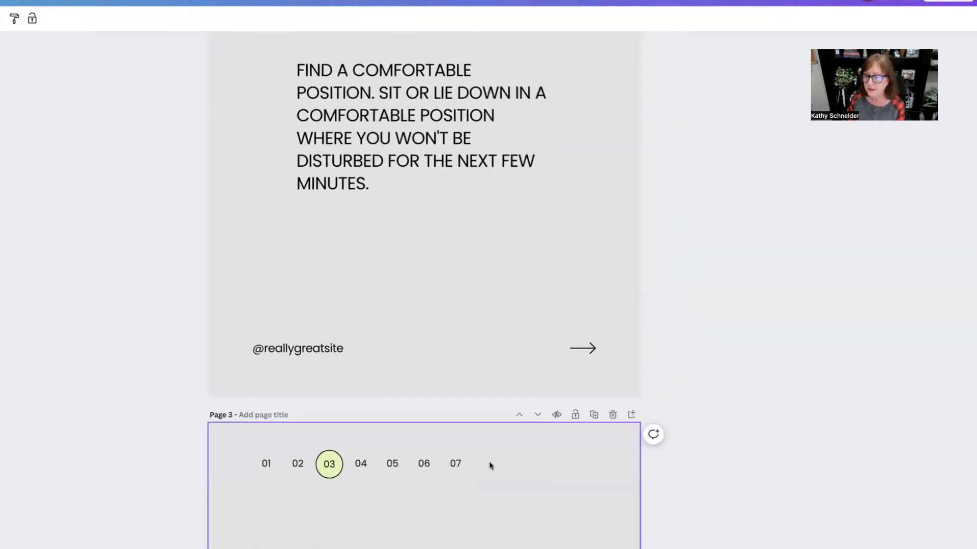
{"action": "right_click", "coordinate": [490, 462]}
{"action": "left_click", "coordinate": [526, 521]}
{"action": "scroll", "coordinate": [526, 521], "scroll_direction": "down", "scroll_amount": 7}
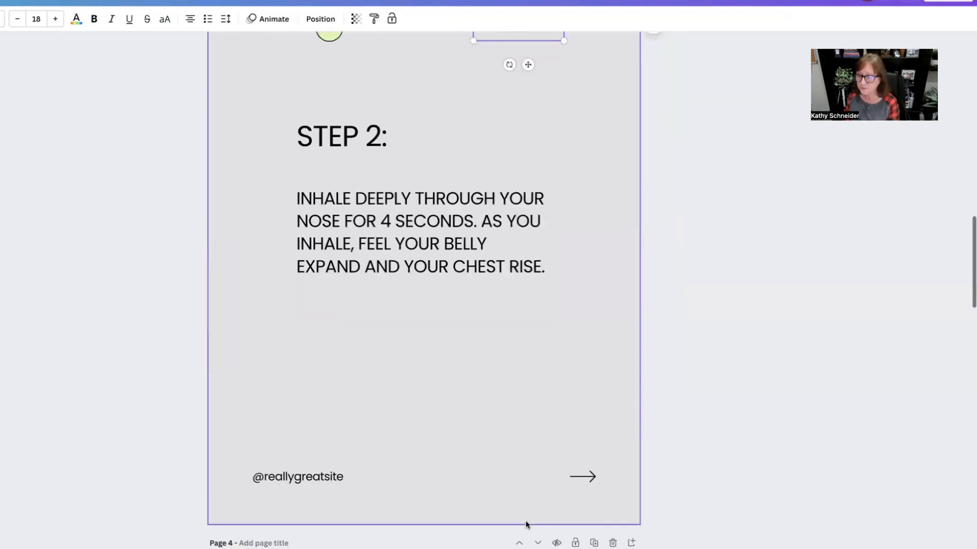
Step: Paste the copied 08–10 markers into the number rows on pages 4, 5 and 6
{"action": "right_click", "coordinate": [502, 409]}
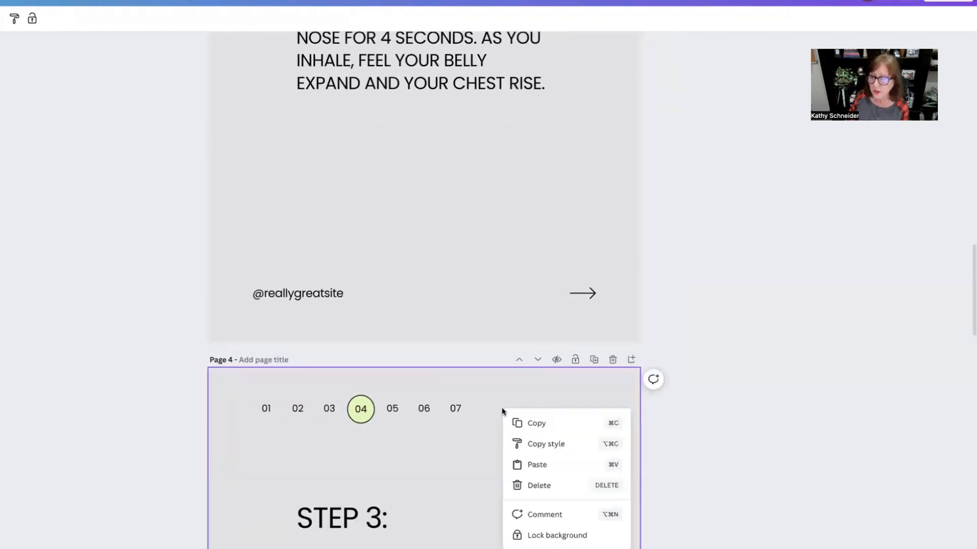
{"action": "left_click", "coordinate": [531, 464]}
{"action": "scroll", "coordinate": [532, 456], "scroll_direction": "down", "scroll_amount": 7}
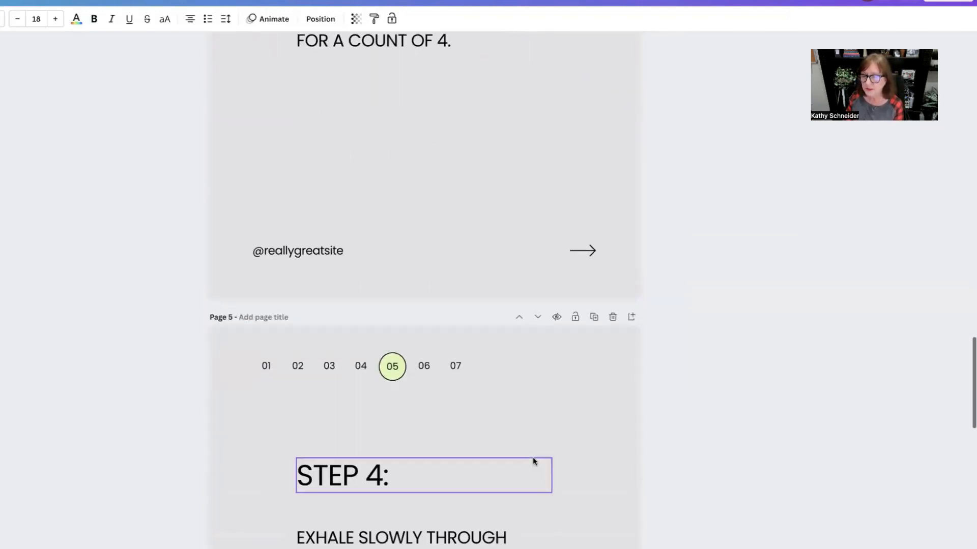
{"action": "right_click", "coordinate": [504, 360]}
{"action": "left_click", "coordinate": [543, 419]}
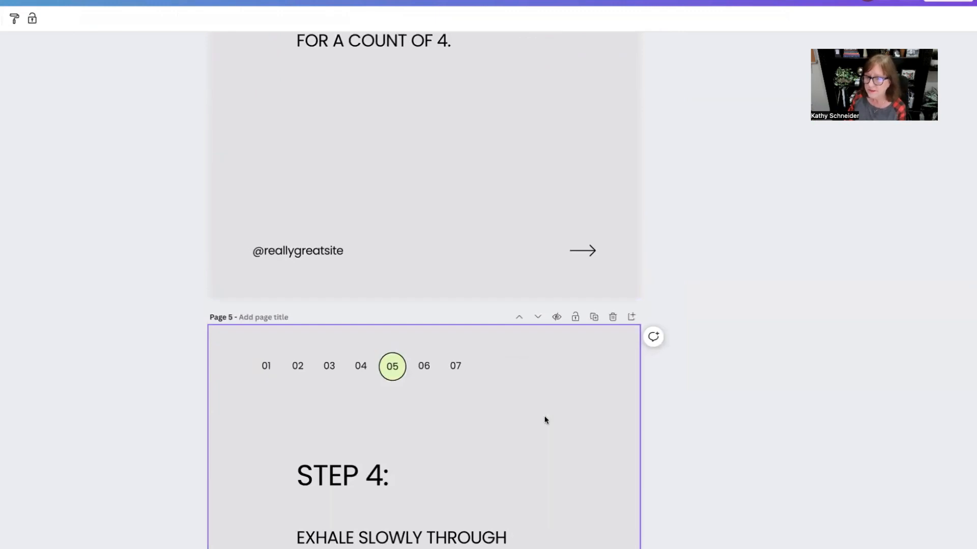
{"action": "scroll", "coordinate": [546, 421], "scroll_direction": "down", "scroll_amount": 8}
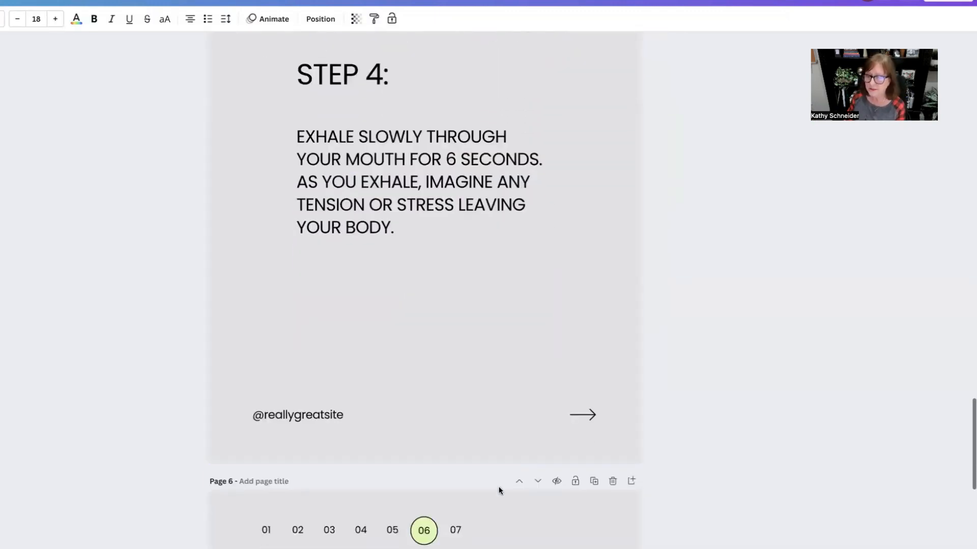
{"action": "right_click", "coordinate": [499, 535]}
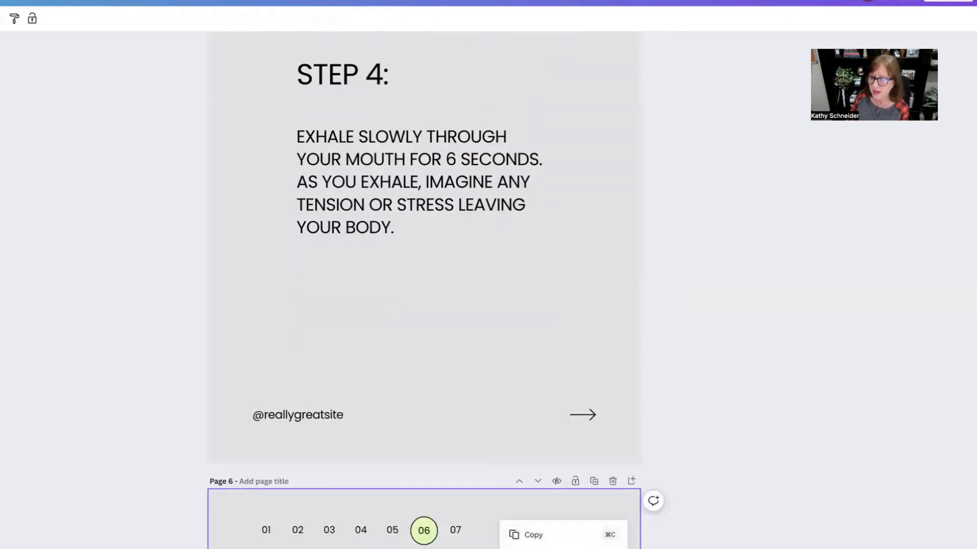
{"action": "left_click", "coordinate": [538, 548]}
Step: Enlarge the title text box on page 1 and re-centre it on the page
{"action": "scroll", "coordinate": [424, 305], "scroll_direction": "up", "scroll_amount": 17}
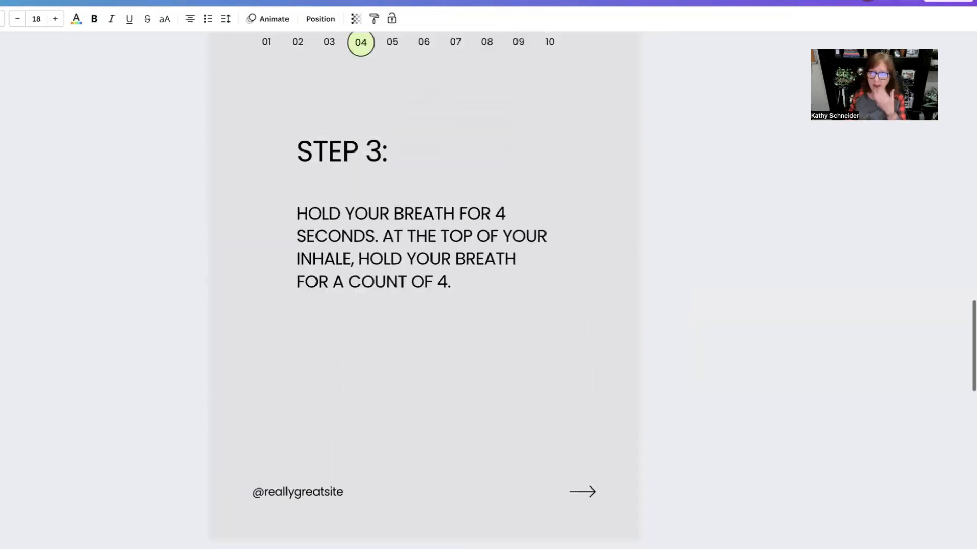
{"action": "scroll", "coordinate": [423, 306], "scroll_direction": "up", "scroll_amount": 20}
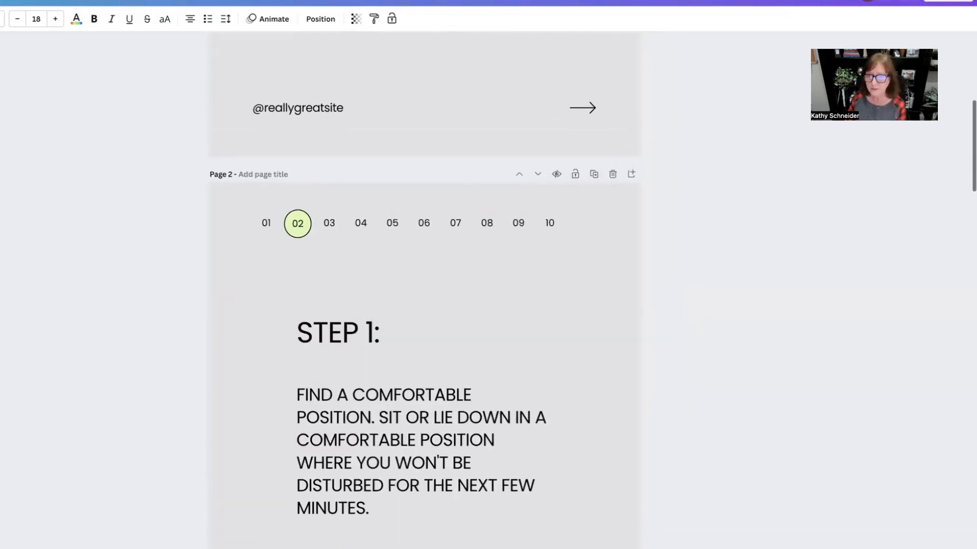
{"action": "scroll", "coordinate": [531, 498], "scroll_direction": "up", "scroll_amount": 10}
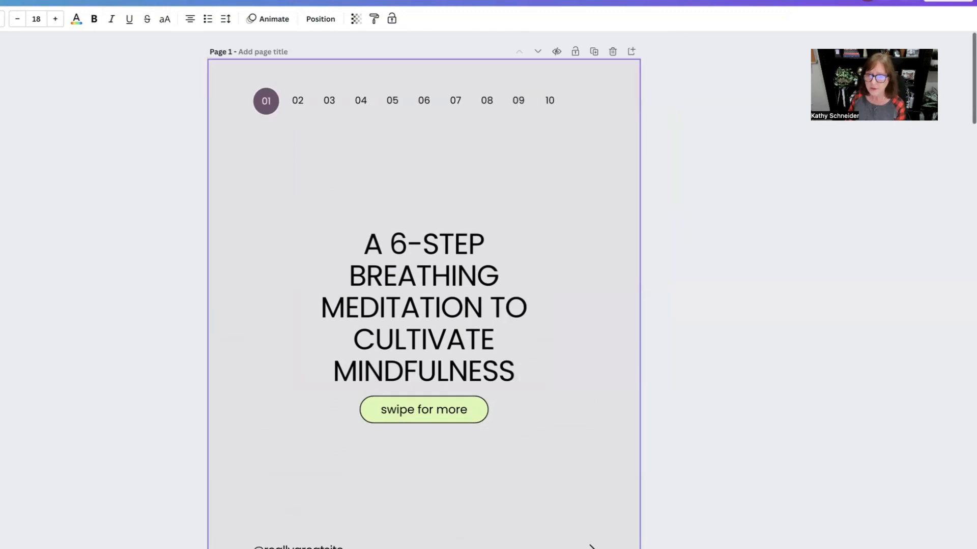
{"action": "left_click", "coordinate": [422, 299]}
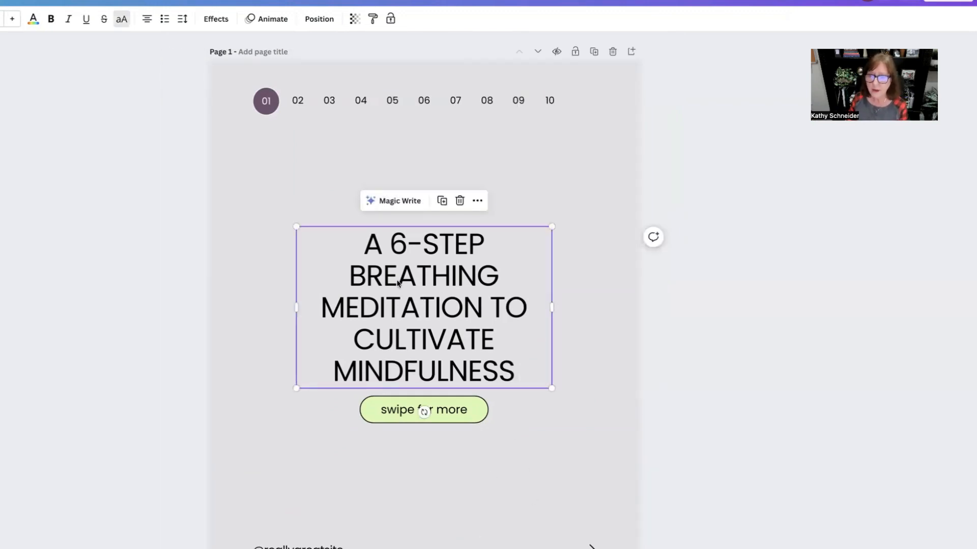
{"action": "double_click", "coordinate": [356, 238]}
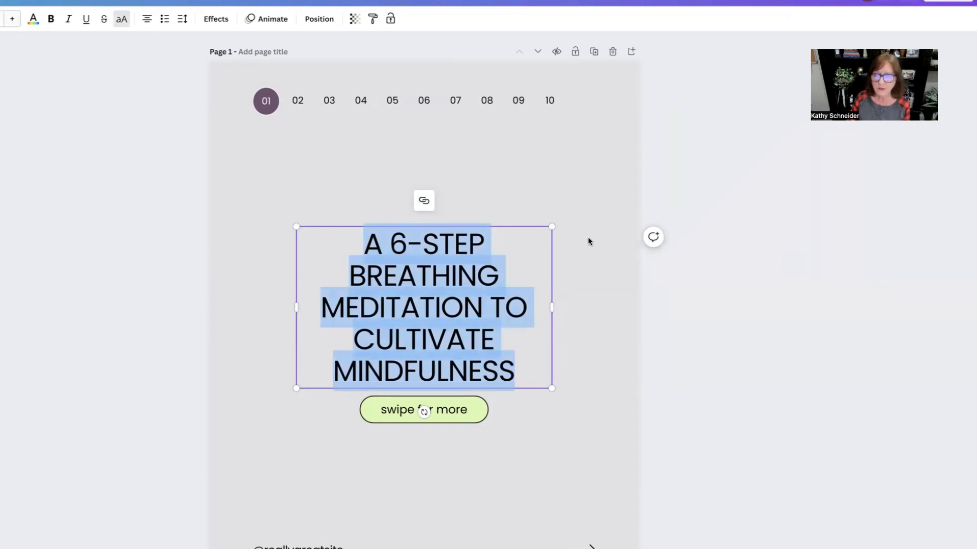
{"action": "left_click_drag", "start_coordinate": [289, 230], "coordinate": [195, 163]}
{"action": "left_click", "coordinate": [497, 414]}
{"action": "left_click", "coordinate": [422, 334]}
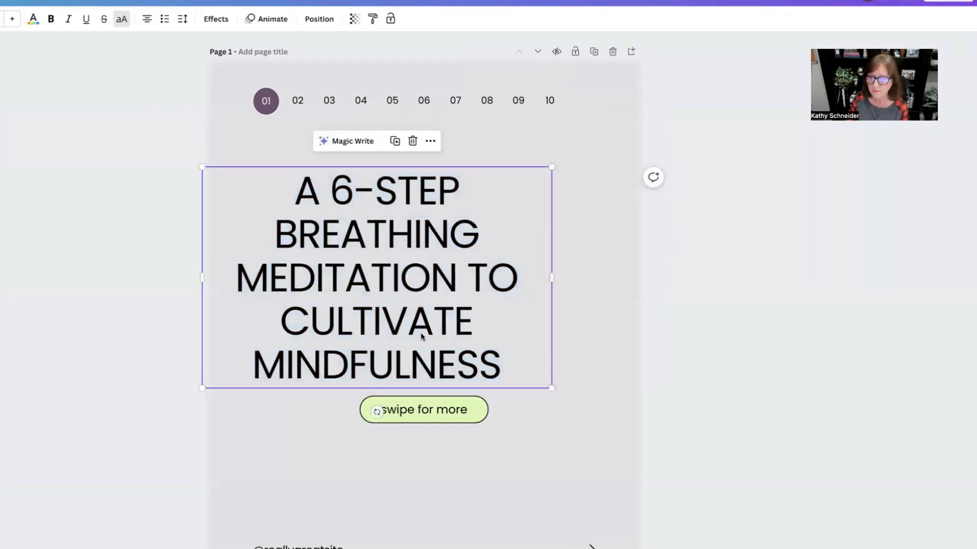
{"action": "left_click_drag", "start_coordinate": [422, 335], "coordinate": [468, 335]}
Step: Edit the start of the title so it reads '7-STEP' without the leading 'A'
{"action": "double_click", "coordinate": [399, 193]}
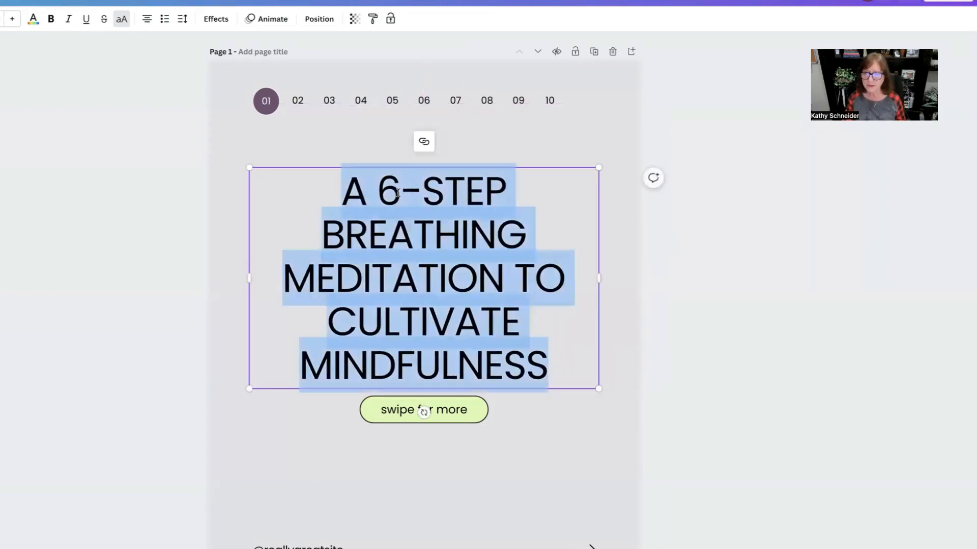
{"action": "left_click", "coordinate": [399, 192]}
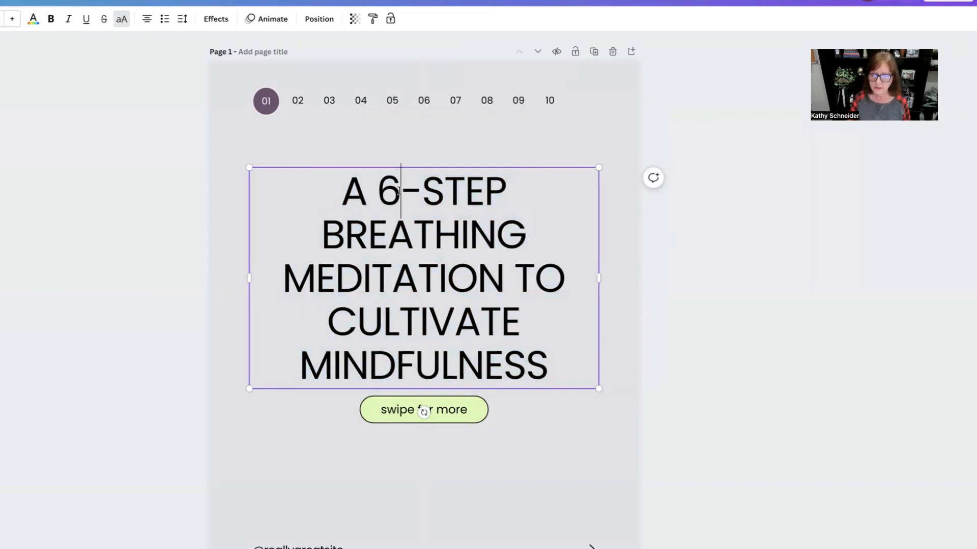
{"action": "key", "text": "BackSpace"}
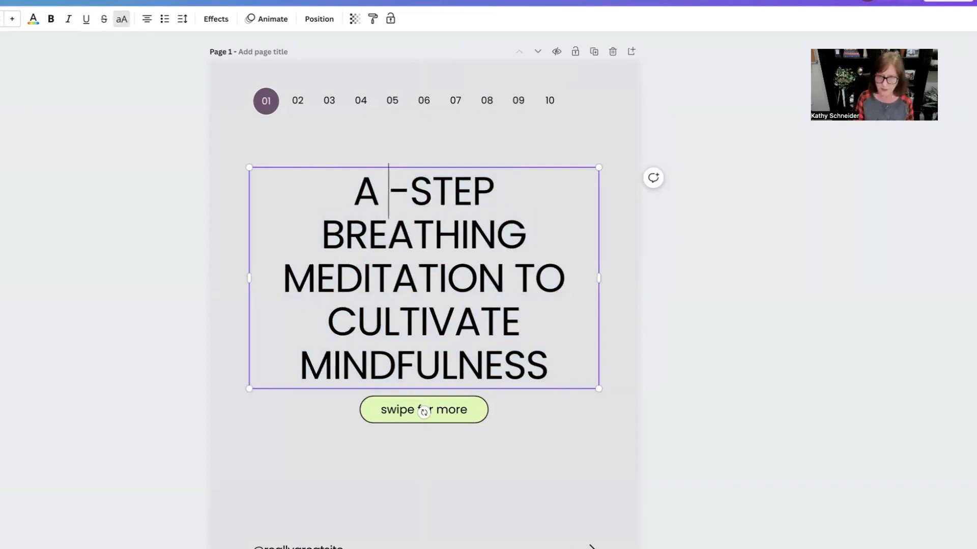
{"action": "type", "text": "7"}
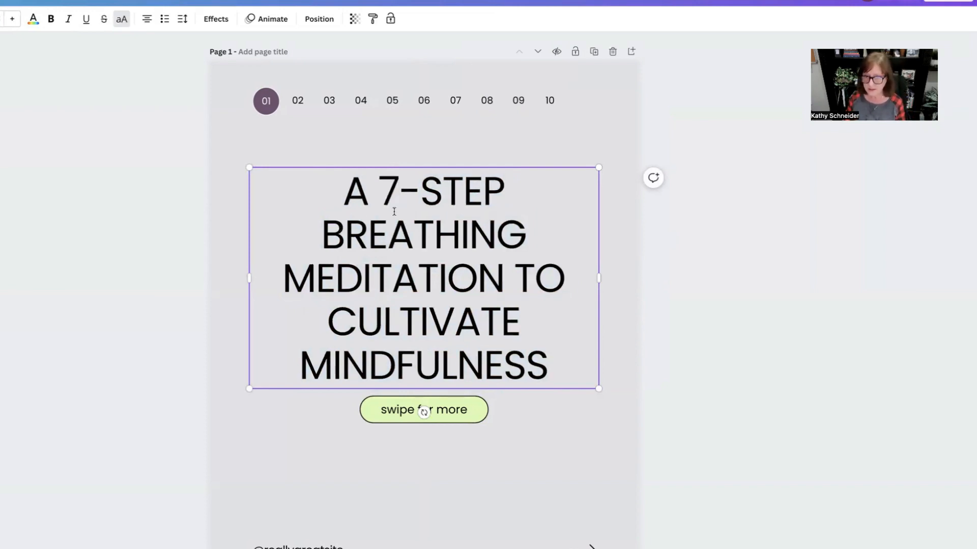
{"action": "left_click", "coordinate": [376, 192]}
{"action": "key", "text": "BackSpace"}
{"action": "key", "text": "BackSpace"}
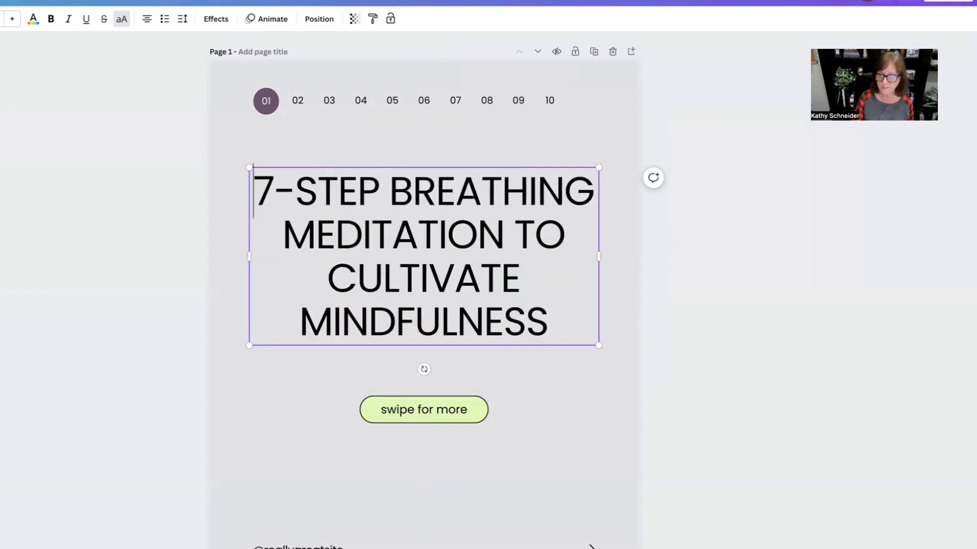
Step: Replace the rest of the title after '7-STEP' with 'FOR WHATEVER YOUR ARE TEACHING'
{"action": "left_click_drag", "start_coordinate": [391, 189], "coordinate": [554, 328]}
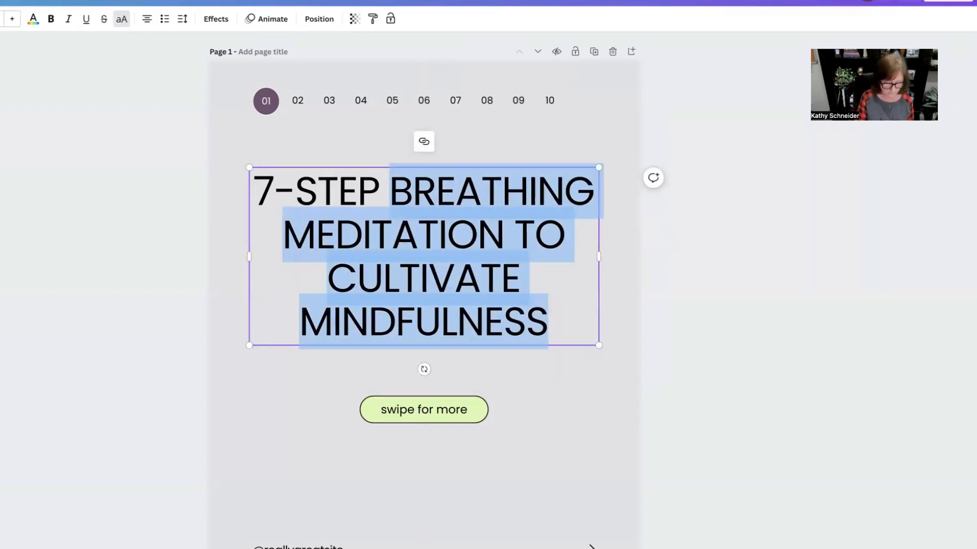
{"action": "type", "text": "FOR WHATE"}
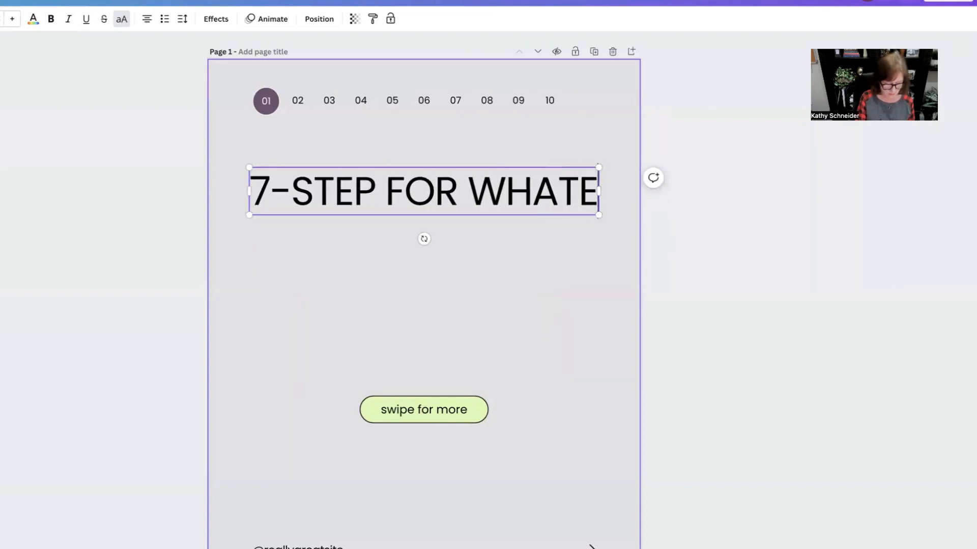
{"action": "type", "text": "VER YOUR ARE "}
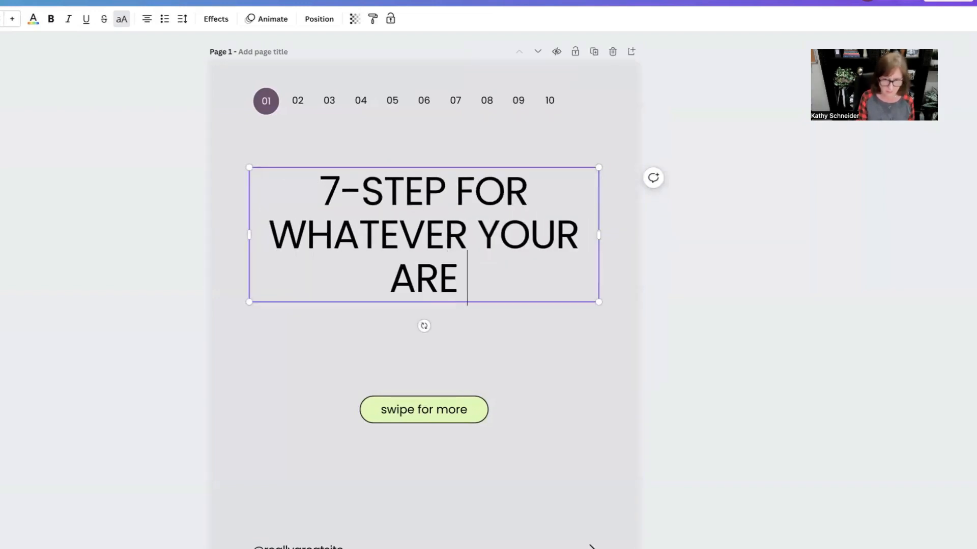
{"action": "type", "text": "TEACHING"}
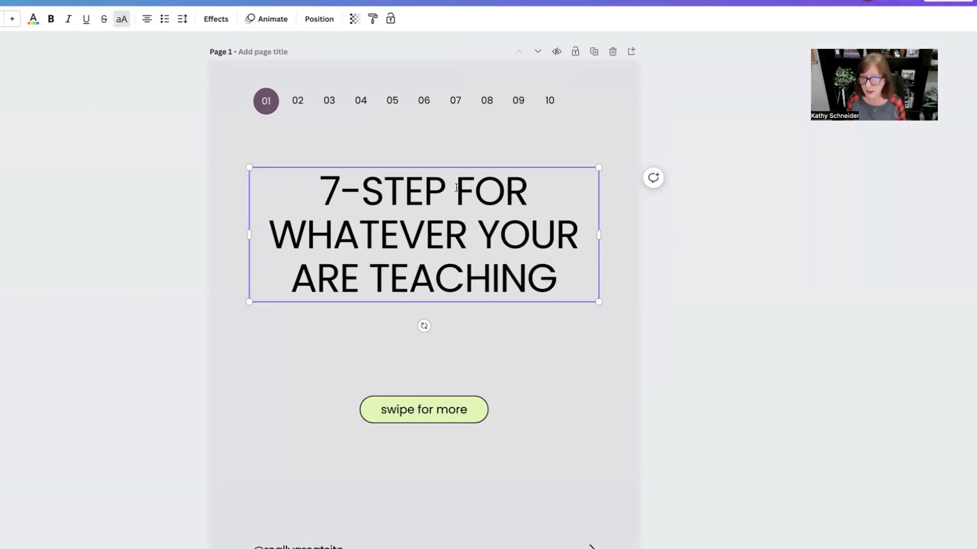
Step: Move the title box lower, narrow it slightly, and start a new line before 'YOUR'
{"action": "left_click", "coordinate": [712, 233]}
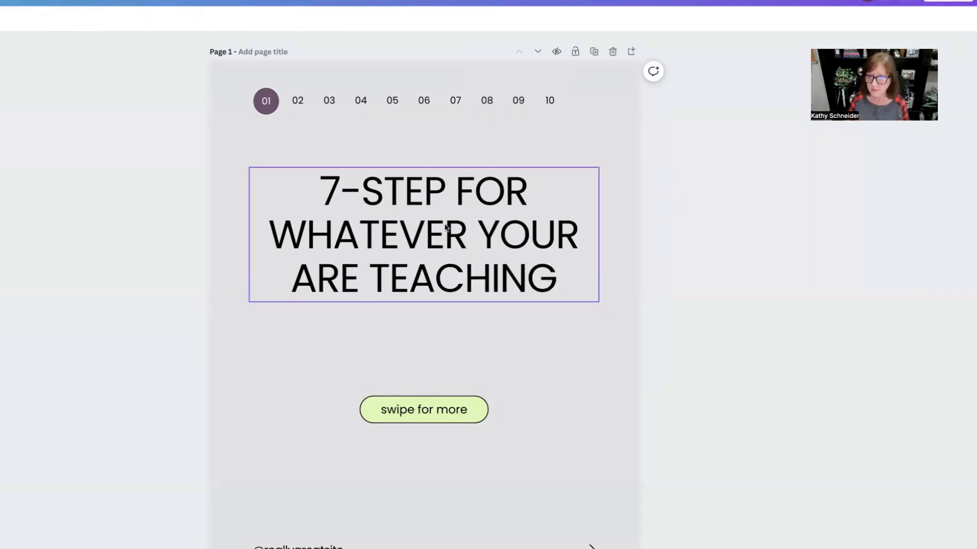
{"action": "left_click_drag", "start_coordinate": [446, 225], "coordinate": [449, 287]}
{"action": "left_click", "coordinate": [601, 295]}
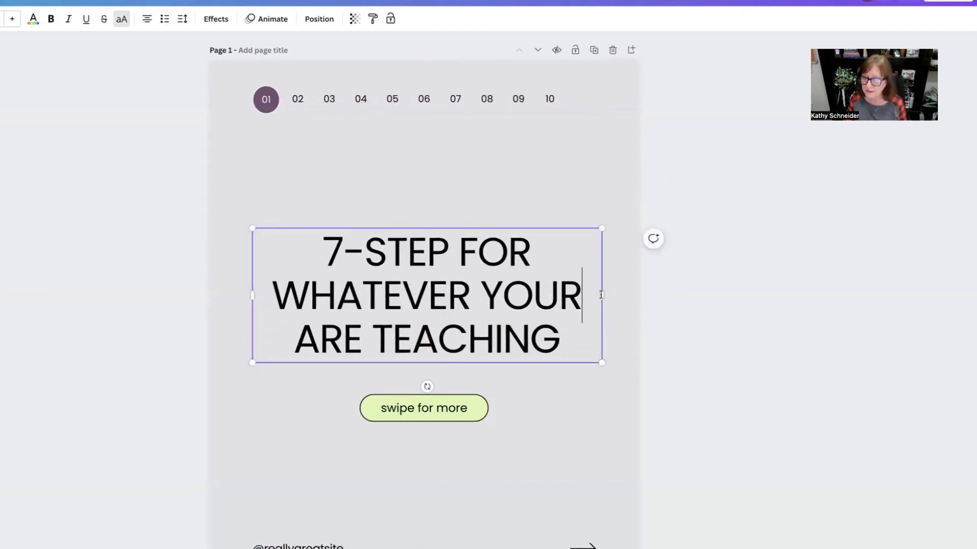
{"action": "left_click_drag", "start_coordinate": [601, 294], "coordinate": [596, 294]}
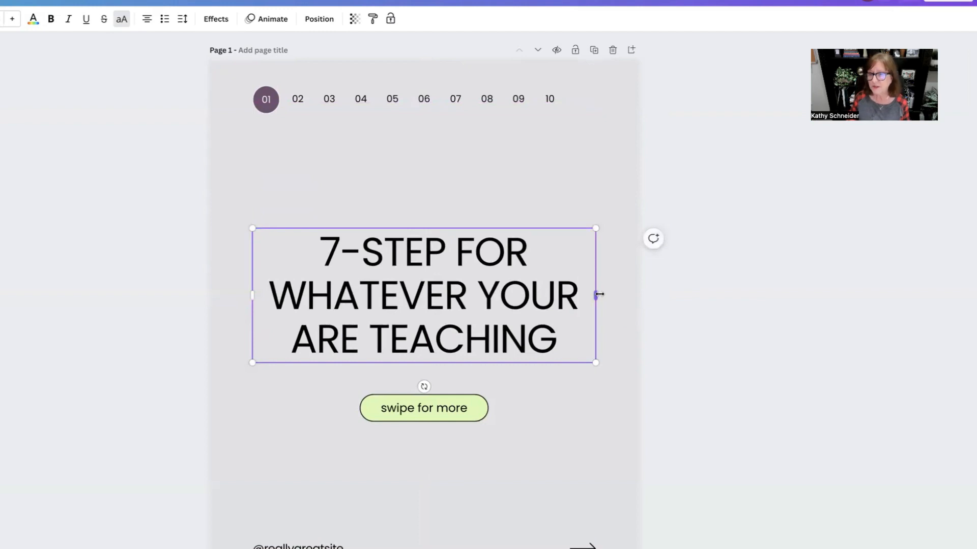
{"action": "left_click", "coordinate": [478, 289]}
{"action": "key", "text": "Return"}
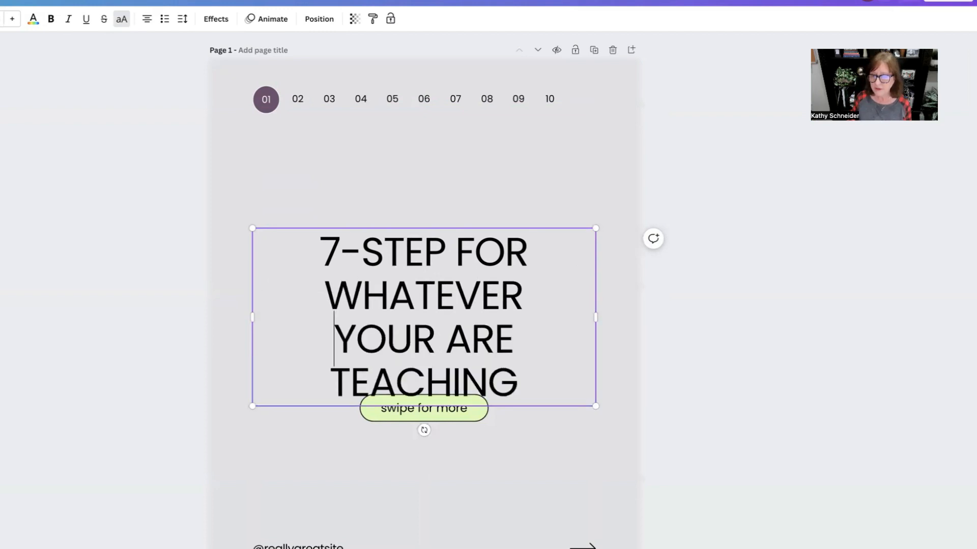
Step: Move the title box up slightly so it sits clear of the swipe button
{"action": "left_click", "coordinate": [846, 241]}
{"action": "left_click_drag", "start_coordinate": [410, 305], "coordinate": [409, 276]}
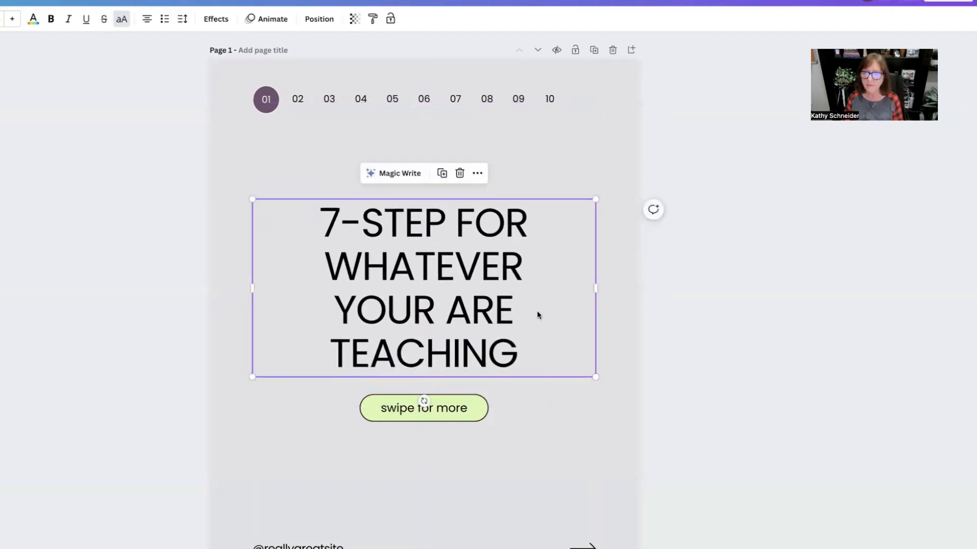
Step: Fill the 'swipe for more' button with the brand purple and set its text colour to white
{"action": "left_click", "coordinate": [422, 406]}
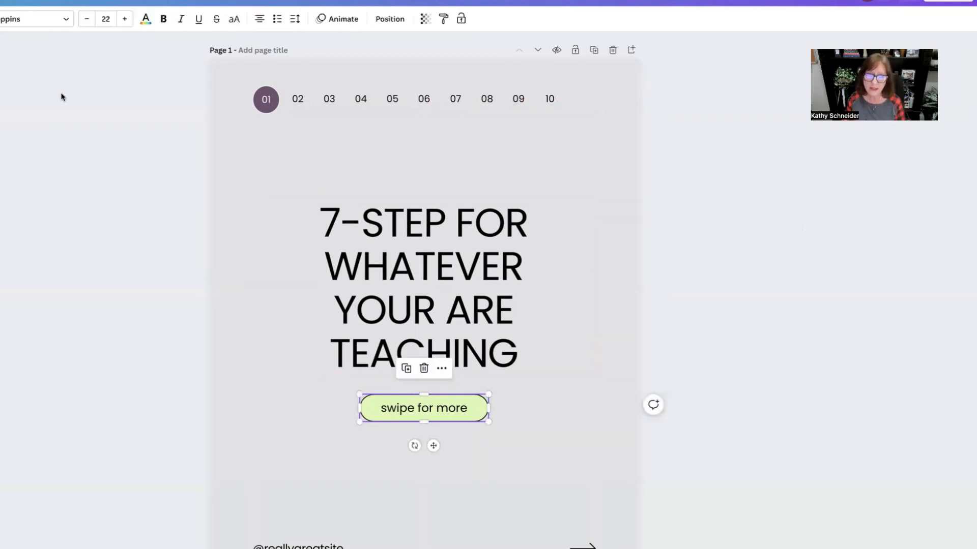
{"action": "left_click", "coordinate": [245, 34]}
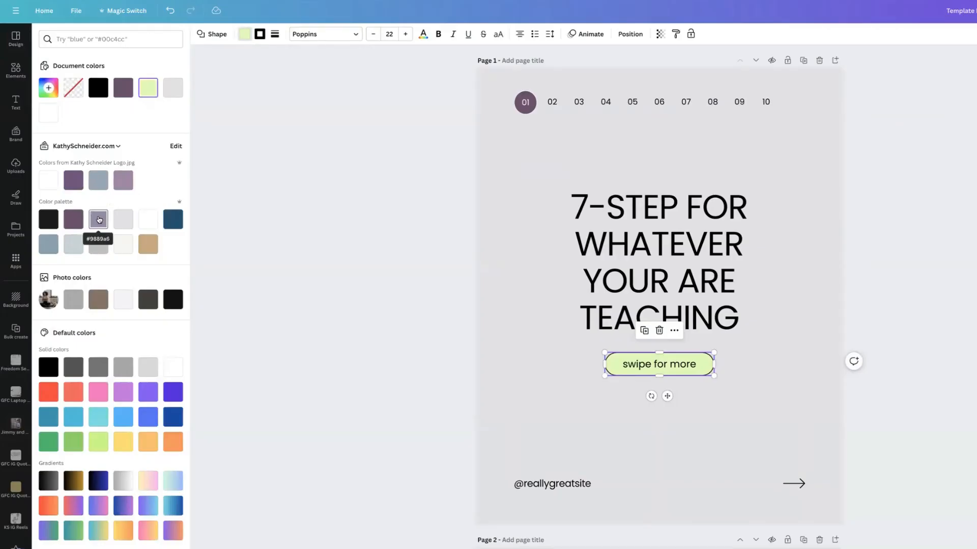
{"action": "left_click", "coordinate": [72, 219]}
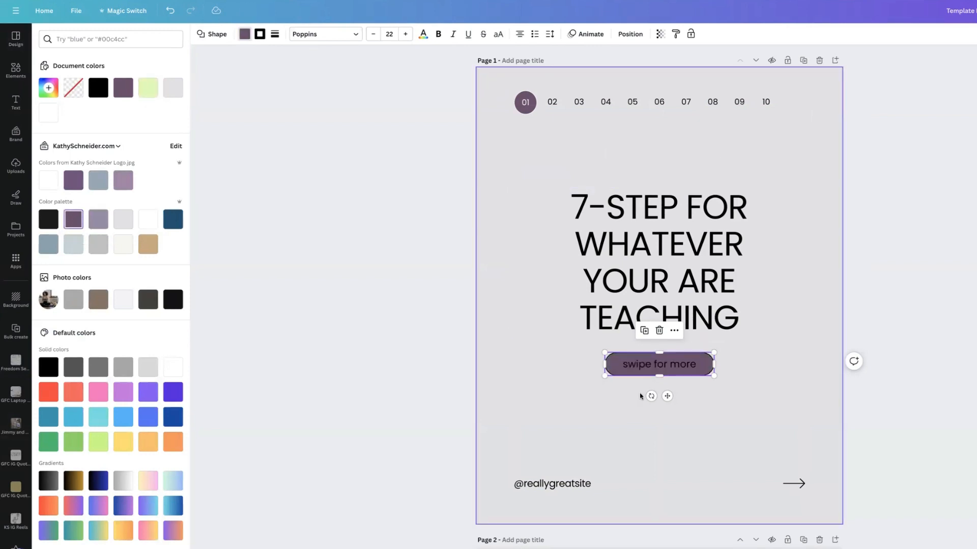
{"action": "left_click_drag", "start_coordinate": [617, 365], "coordinate": [691, 364]}
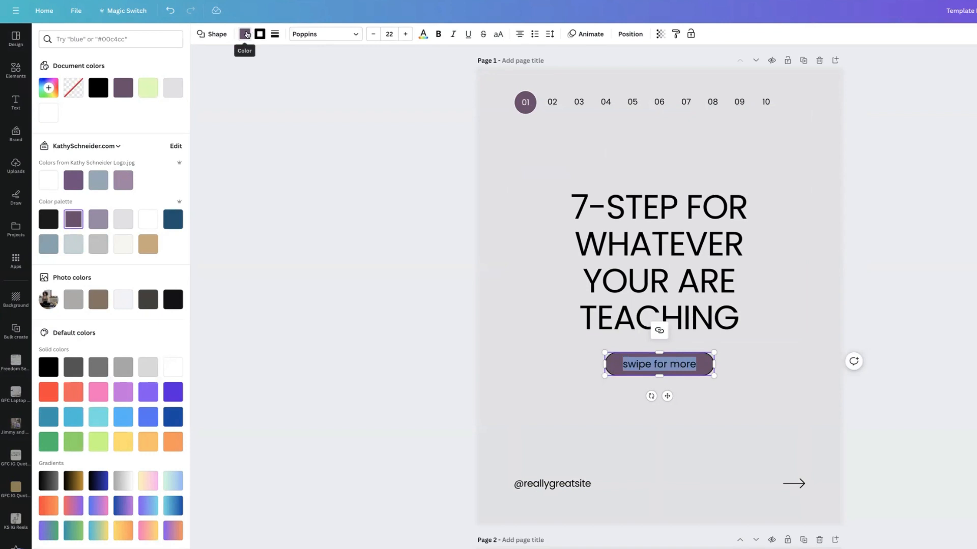
{"action": "left_click", "coordinate": [247, 34]}
{"action": "left_click", "coordinate": [423, 34]}
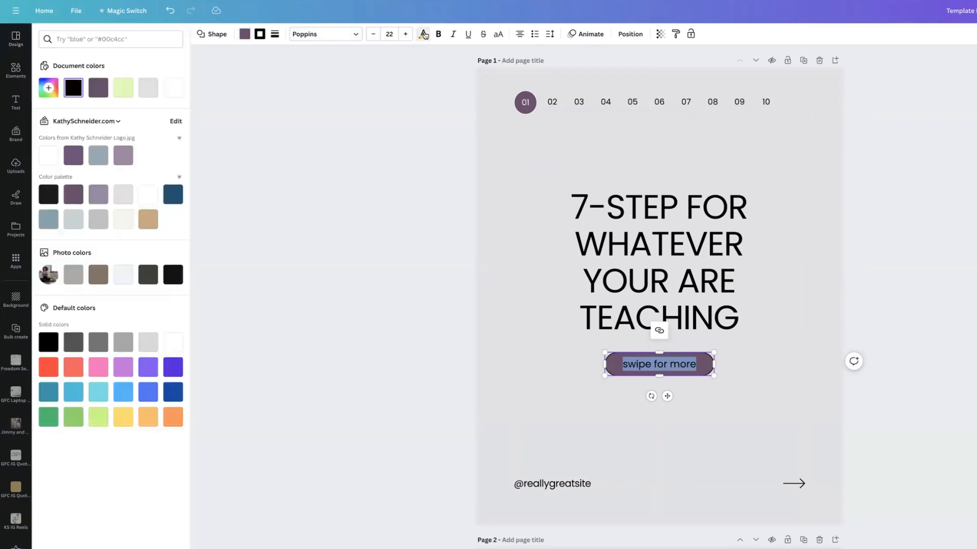
{"action": "left_click", "coordinate": [668, 417]}
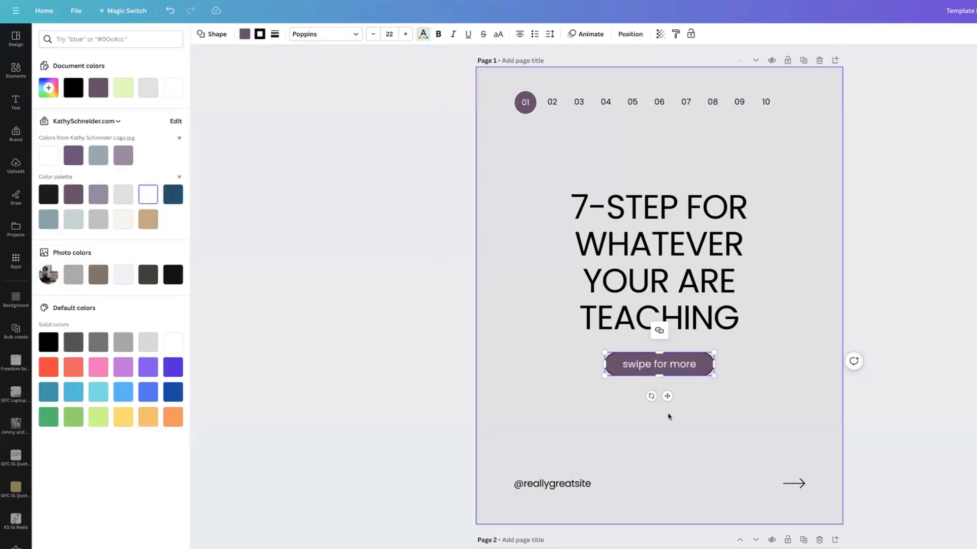
{"action": "left_click", "coordinate": [553, 484]}
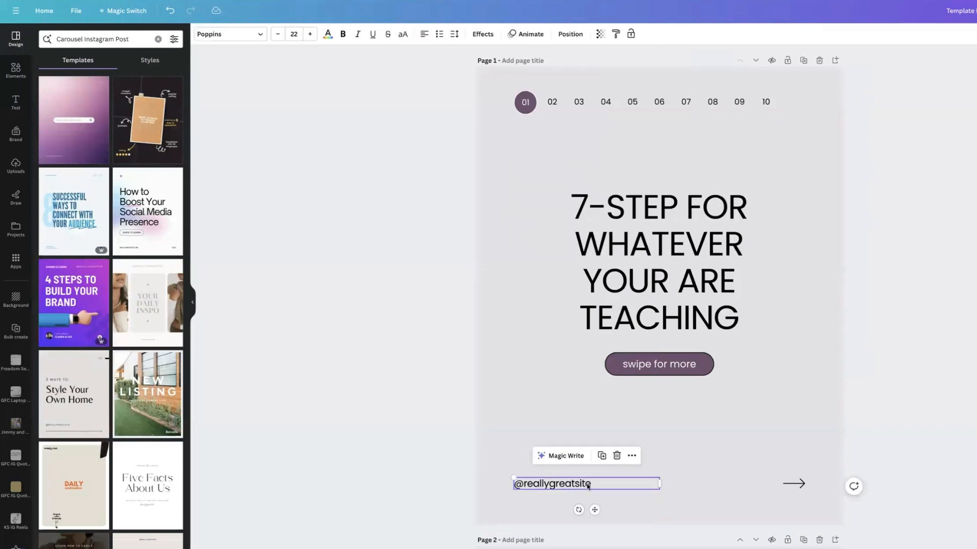
{"action": "left_click", "coordinate": [590, 484]}
{"action": "left_click", "coordinate": [593, 483]}
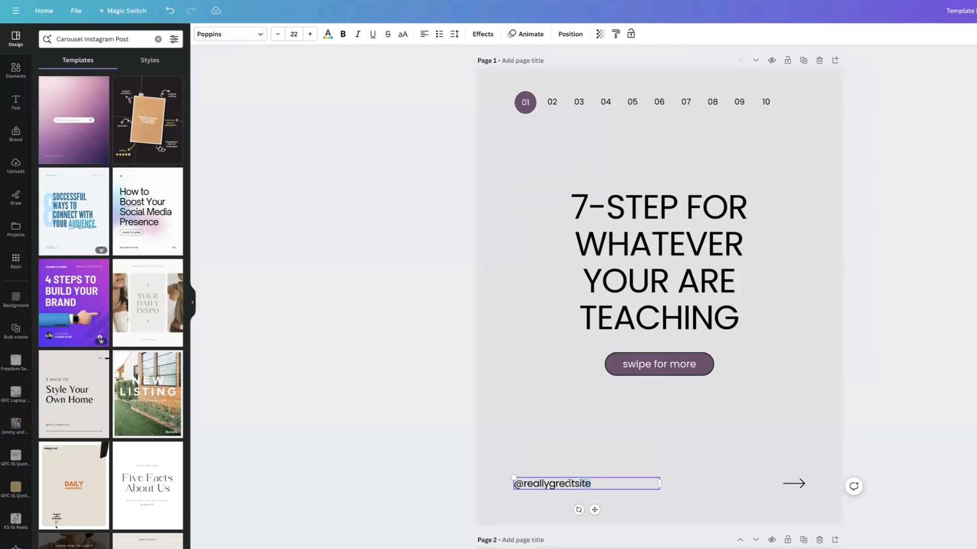
{"action": "left_click_drag", "start_coordinate": [570, 483], "coordinate": [523, 482]}
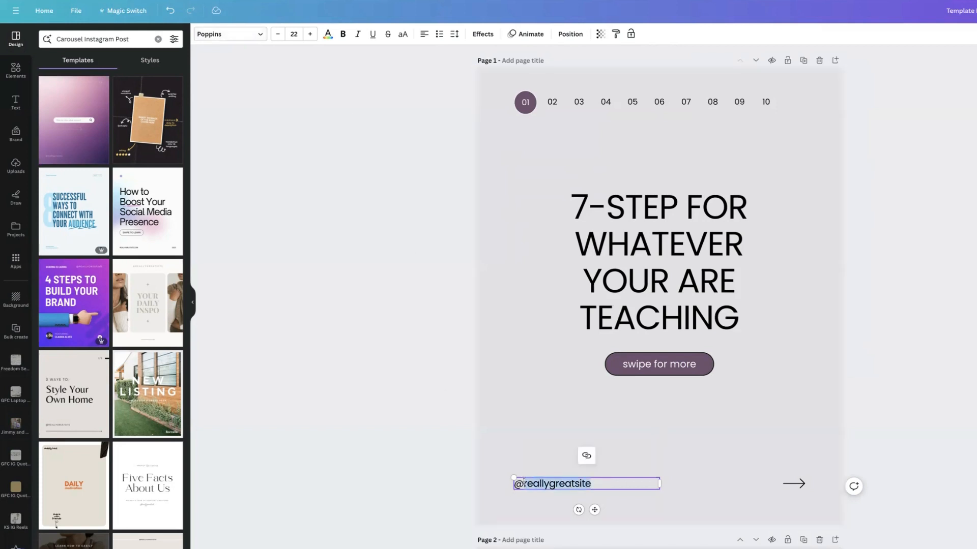
{"action": "type", "text": "KathyBrakeSchneider"}
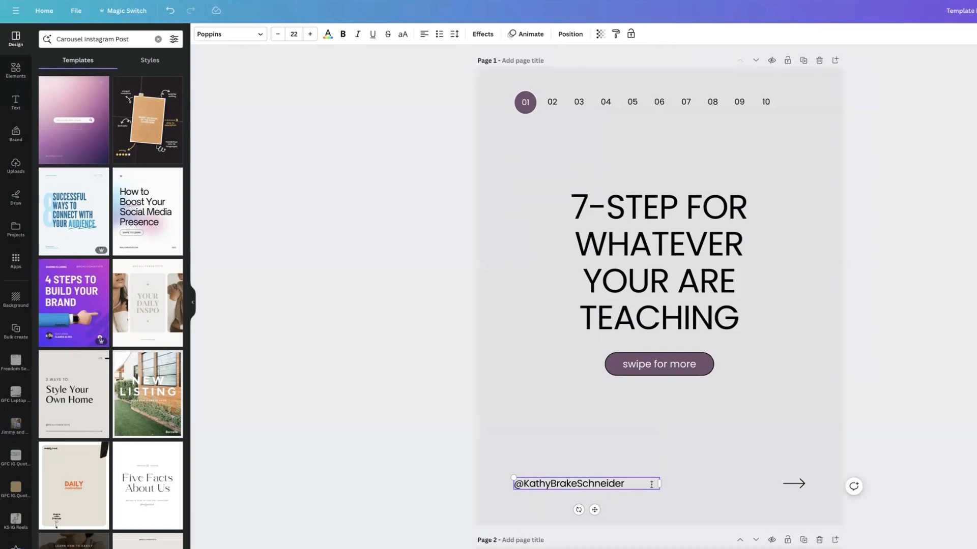
{"action": "left_click", "coordinate": [632, 483]}
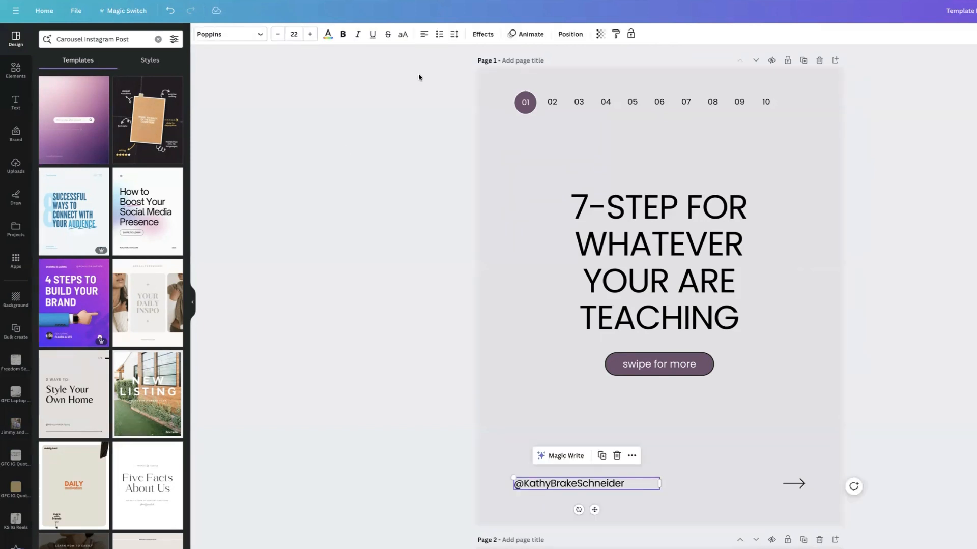
{"action": "left_click", "coordinate": [328, 35]}
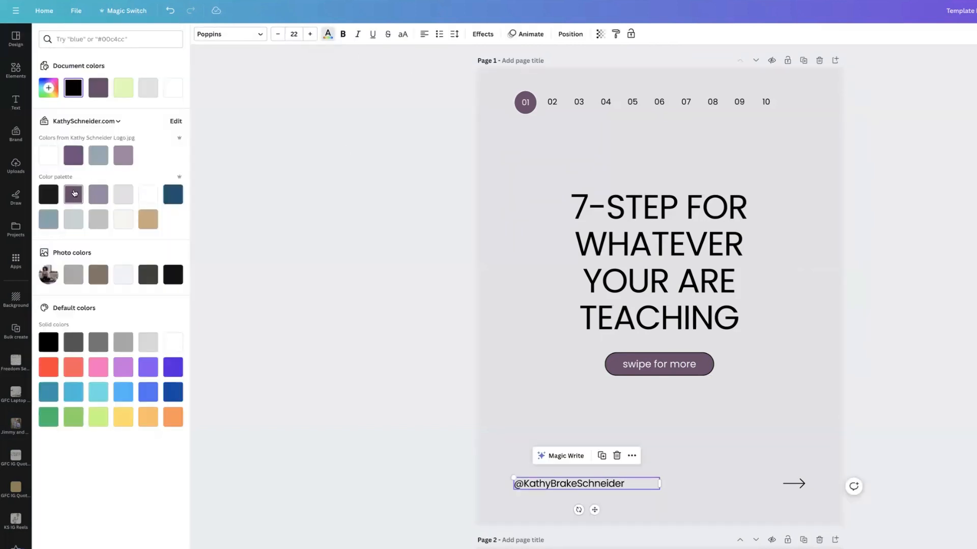
{"action": "left_click", "coordinate": [74, 193]}
Step: Recolour the arrow graphic at the bottom of page 1 to the brand purple
{"action": "left_click", "coordinate": [792, 483]}
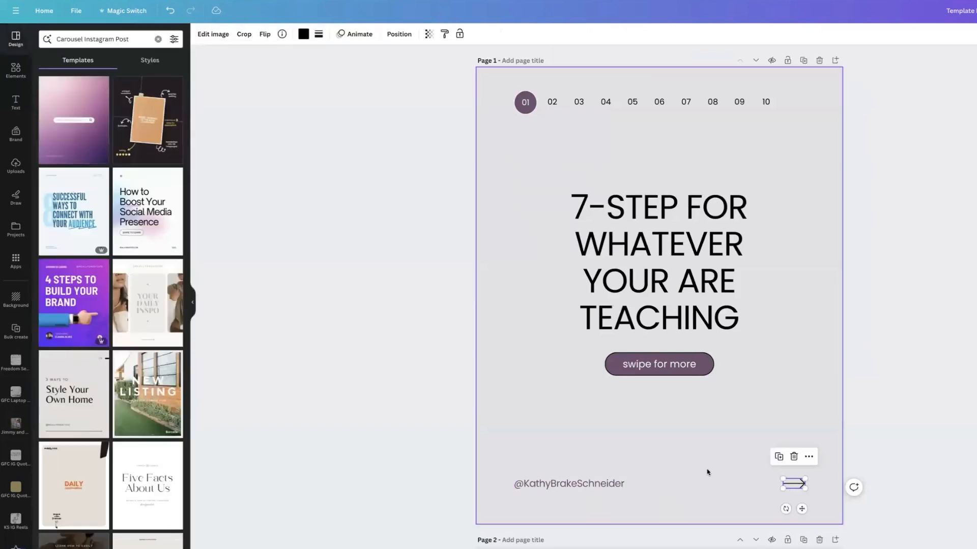
{"action": "left_click", "coordinate": [302, 34]}
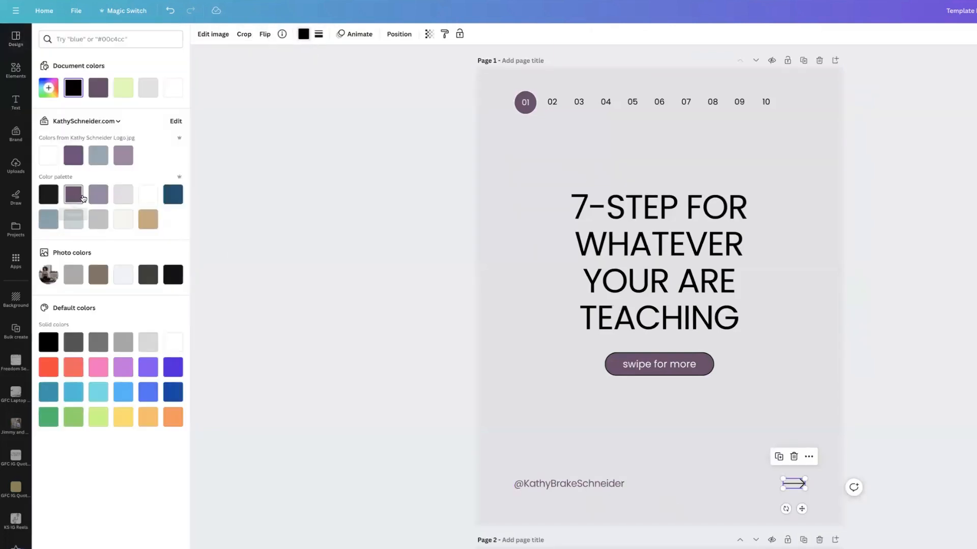
{"action": "left_click", "coordinate": [74, 194]}
{"action": "left_click", "coordinate": [696, 424]}
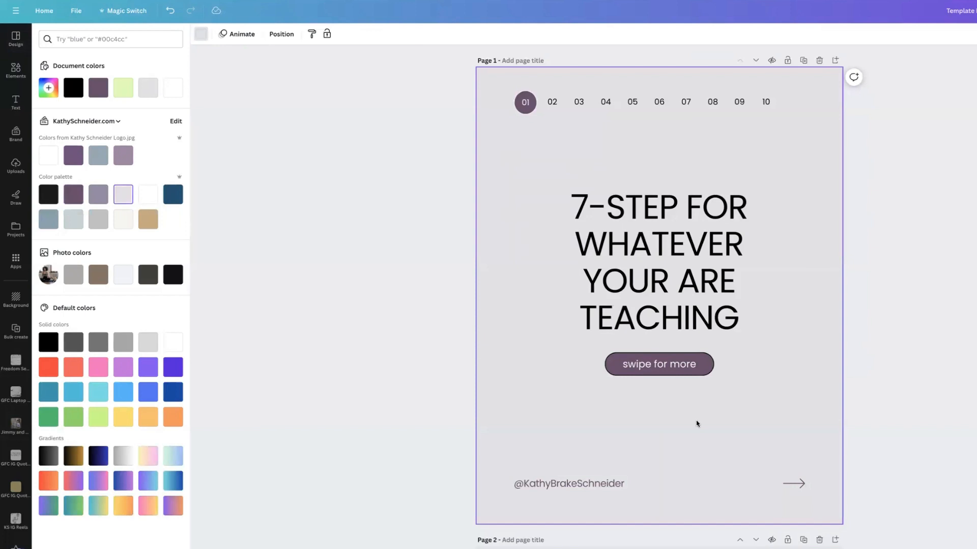
Step: Colour the title text brand purple and apply that colour change across all pages
{"action": "left_click", "coordinate": [654, 322]}
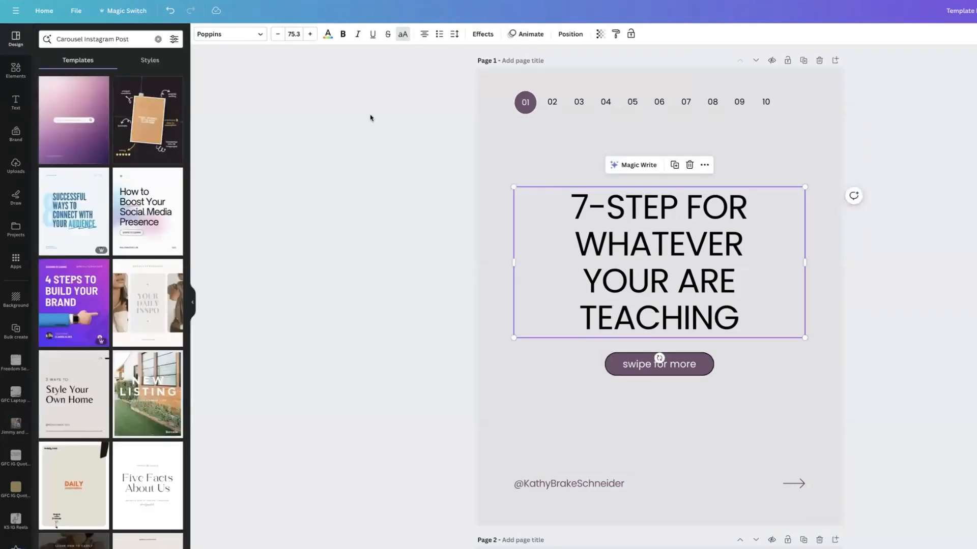
{"action": "left_click", "coordinate": [327, 34]}
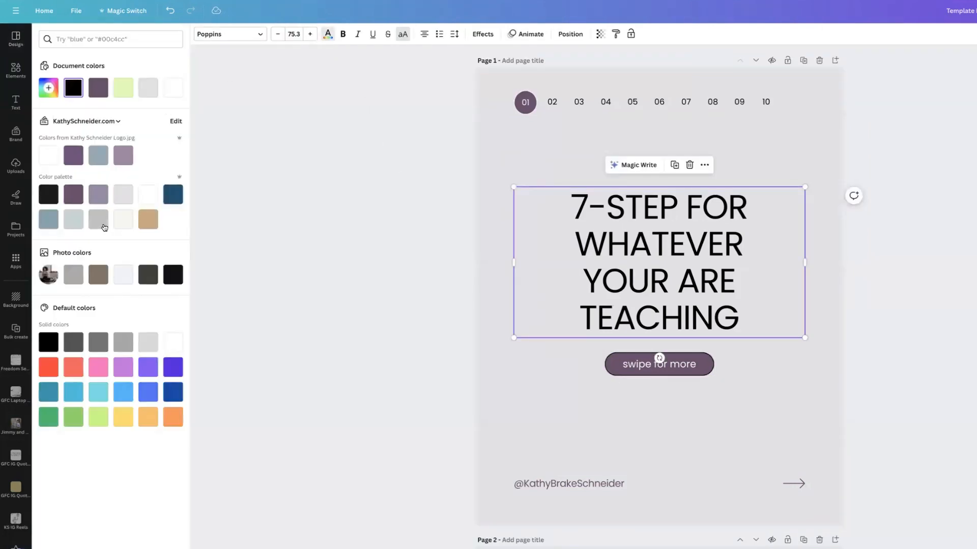
{"action": "left_click", "coordinate": [73, 196]}
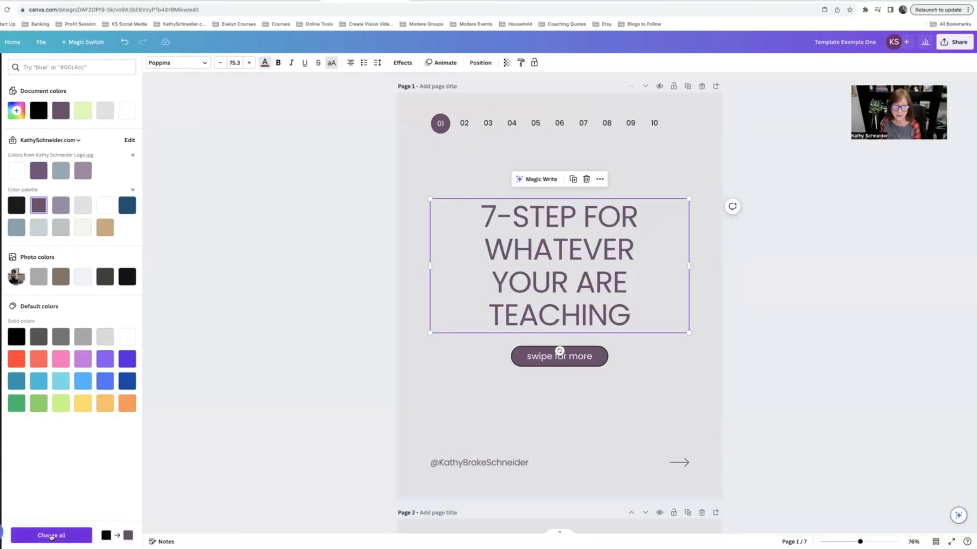
{"action": "left_click", "coordinate": [52, 535]}
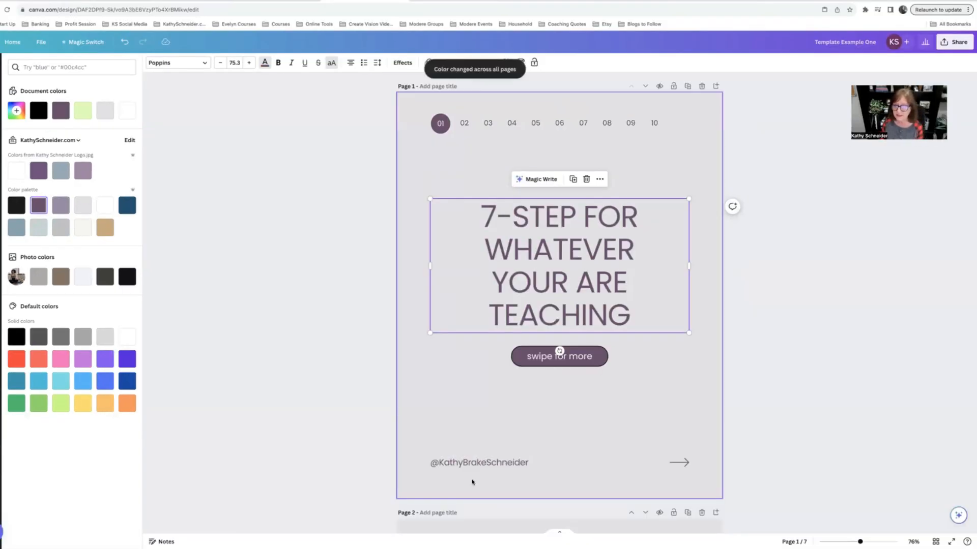
Step: Recolour the highlighted page-marker circle on page 2 to brand purple and change it across all pages
{"action": "scroll", "coordinate": [520, 462], "scroll_direction": "down", "scroll_amount": 4}
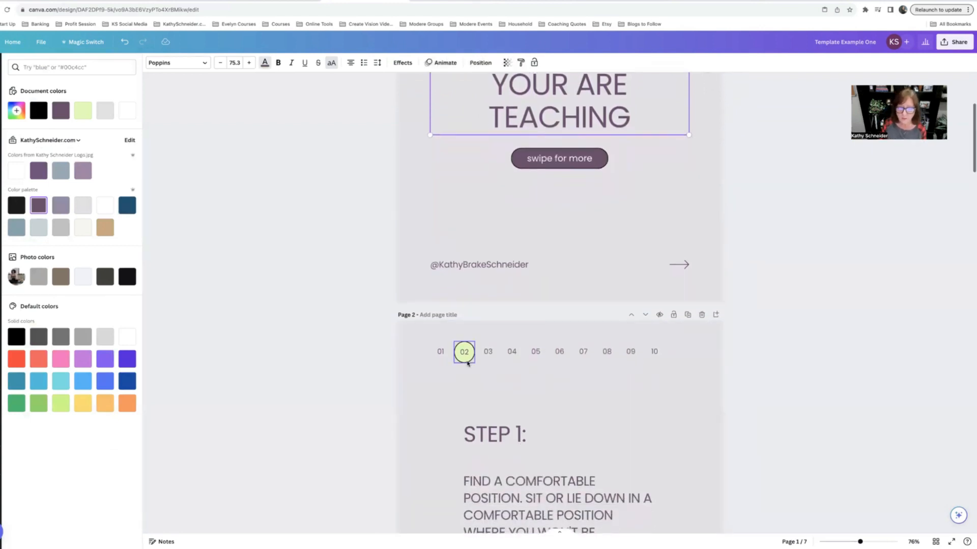
{"action": "left_click", "coordinate": [464, 359]}
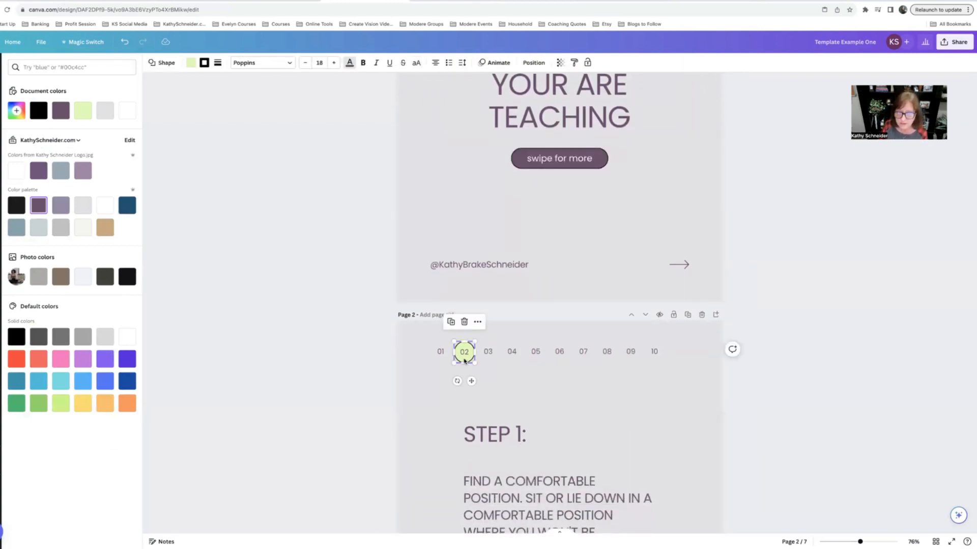
{"action": "left_click", "coordinate": [189, 63]}
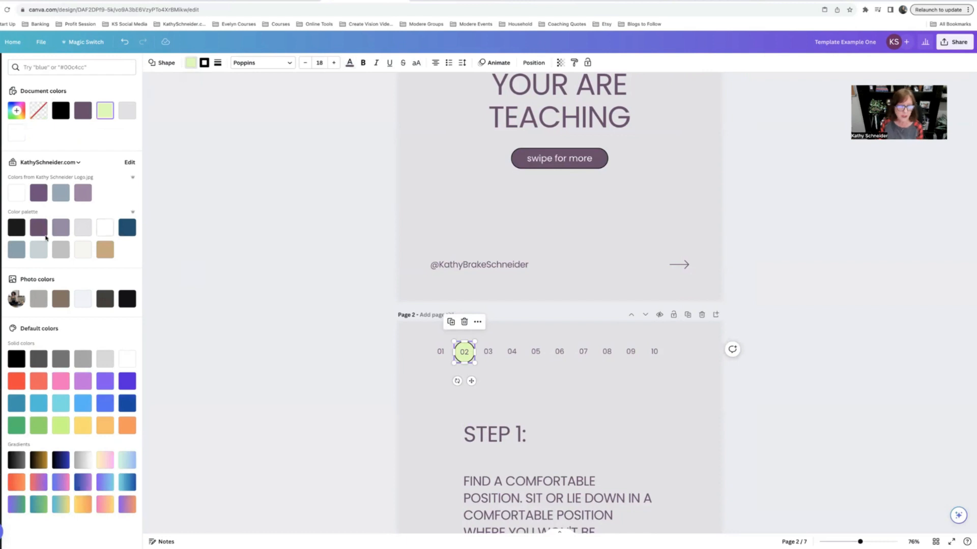
{"action": "left_click", "coordinate": [37, 230]}
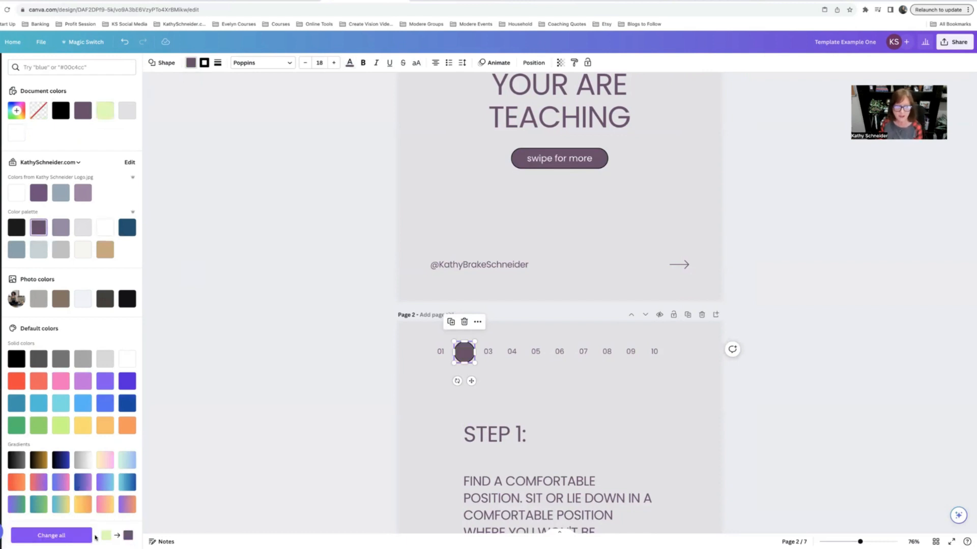
{"action": "left_click", "coordinate": [65, 536]}
Step: Set the number inside the highlighted page-marker circle on page 2 to white
{"action": "scroll", "coordinate": [514, 421], "scroll_direction": "down", "scroll_amount": 10}
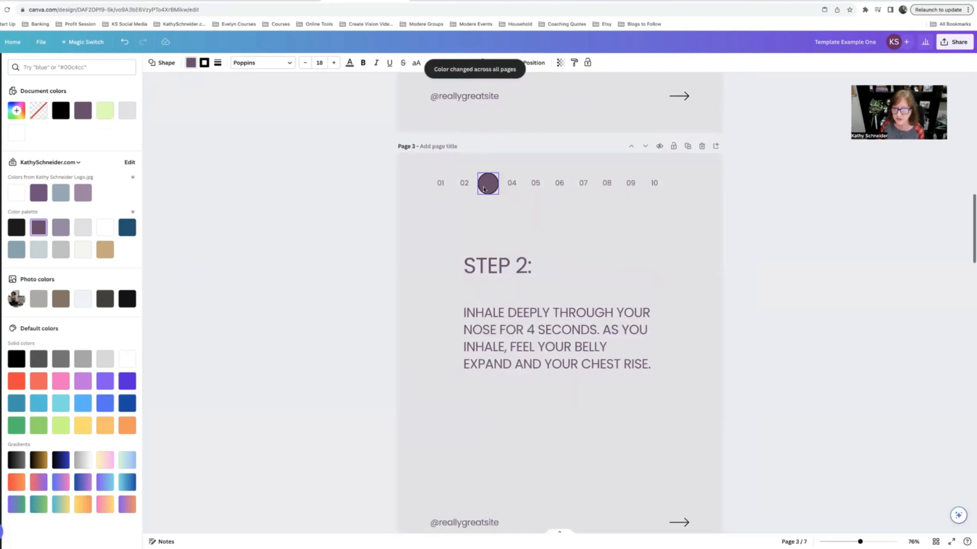
{"action": "scroll", "coordinate": [484, 189], "scroll_direction": "up", "scroll_amount": 10}
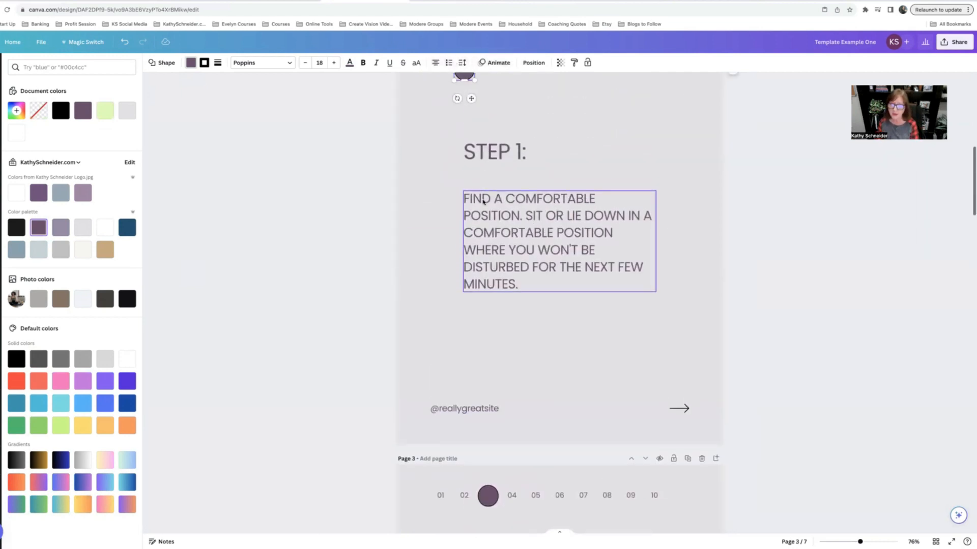
{"action": "left_click", "coordinate": [469, 171]}
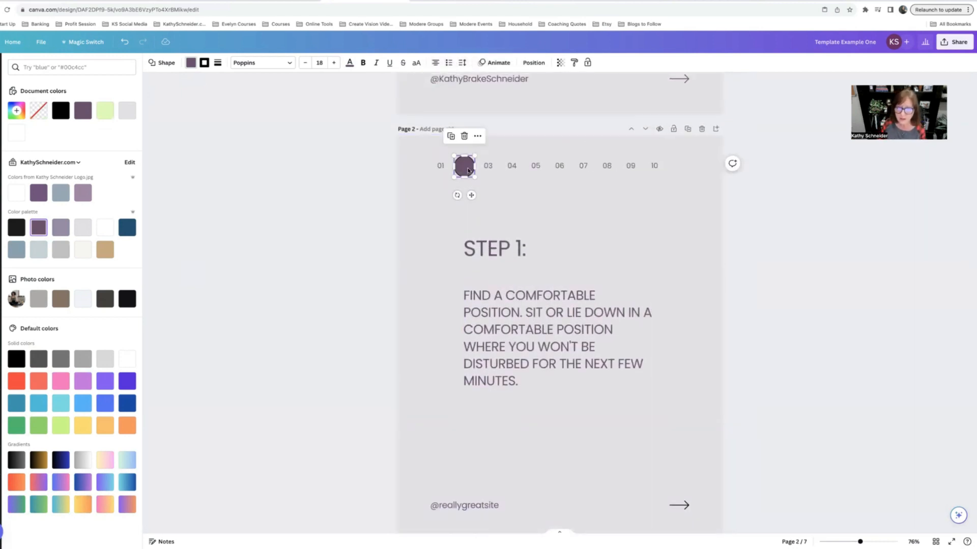
{"action": "left_click", "coordinate": [467, 167]}
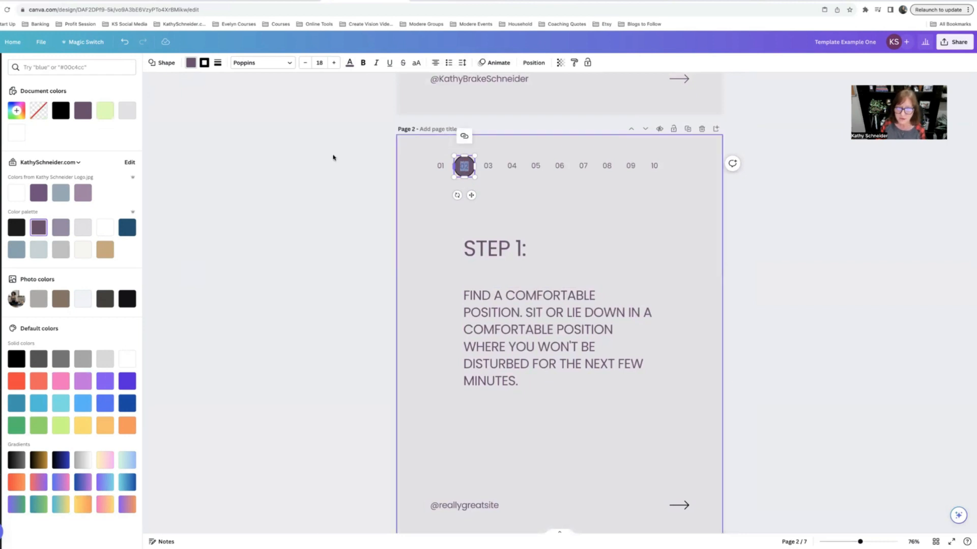
{"action": "left_click", "coordinate": [350, 63]}
{"action": "left_click", "coordinate": [107, 208]}
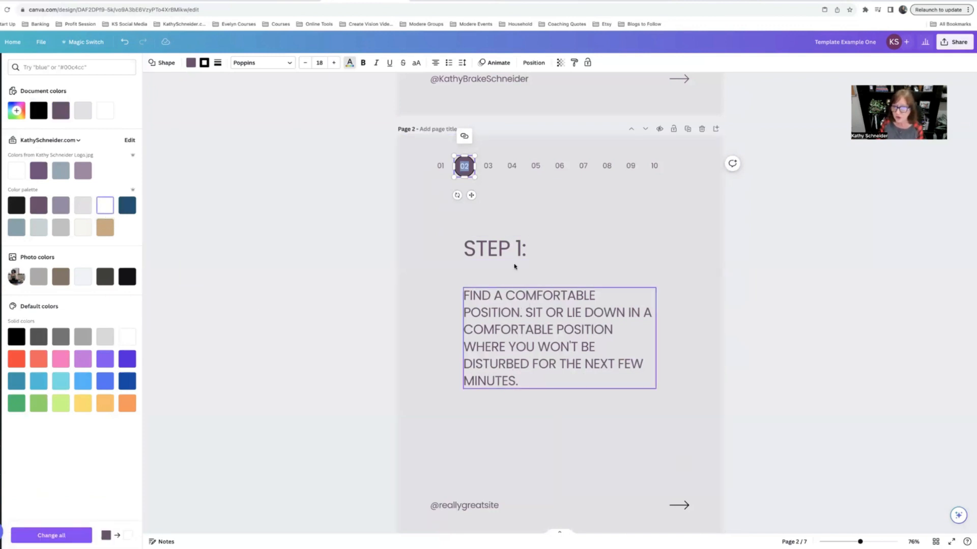
{"action": "left_click", "coordinate": [548, 284]}
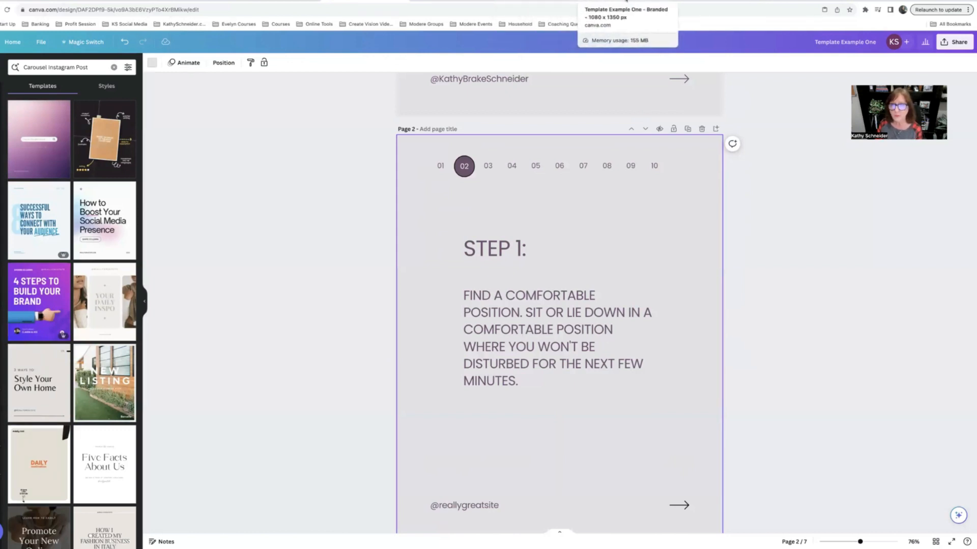
Step: Compare the design with the finished branded template version open in another browser tab
{"action": "left_click", "coordinate": [629, 1]}
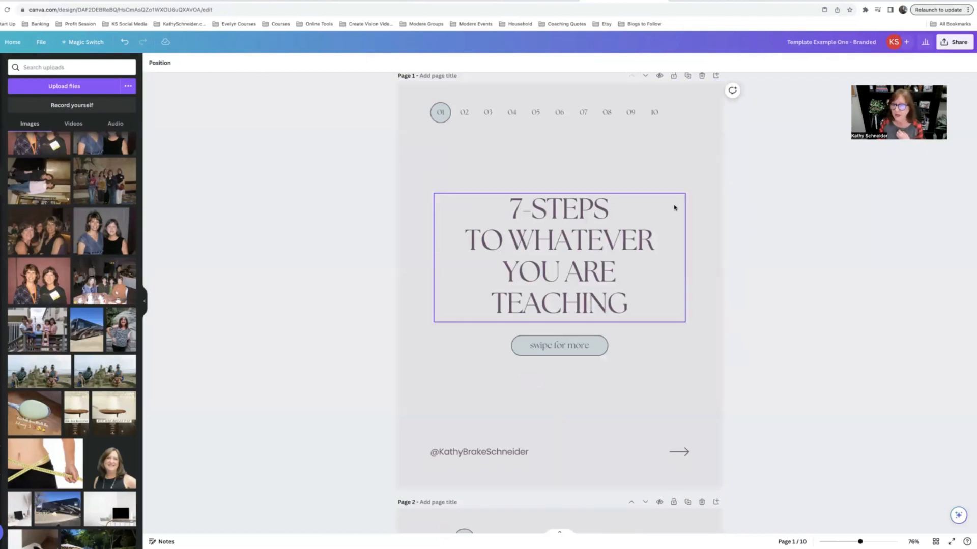
{"action": "left_click", "coordinate": [360, 1]}
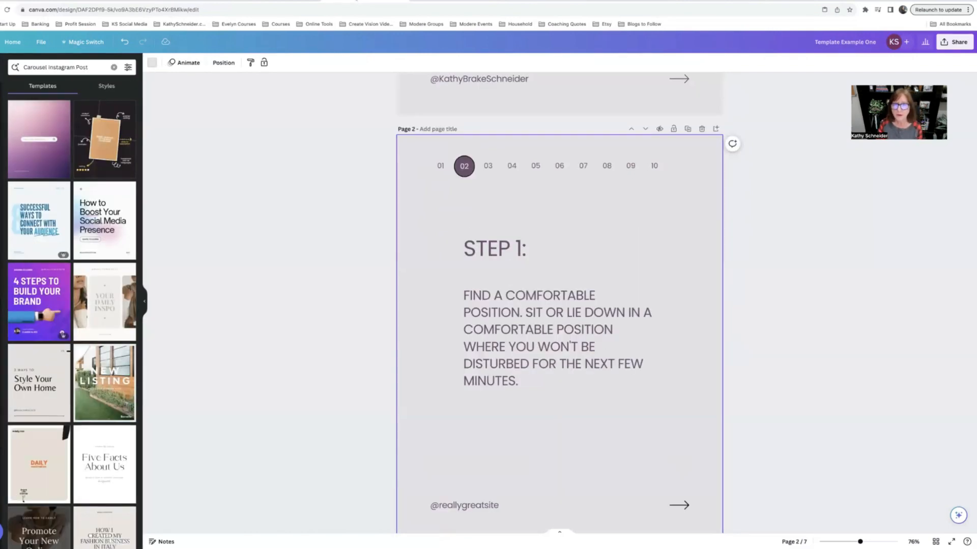
{"action": "left_click", "coordinate": [275, 1]}
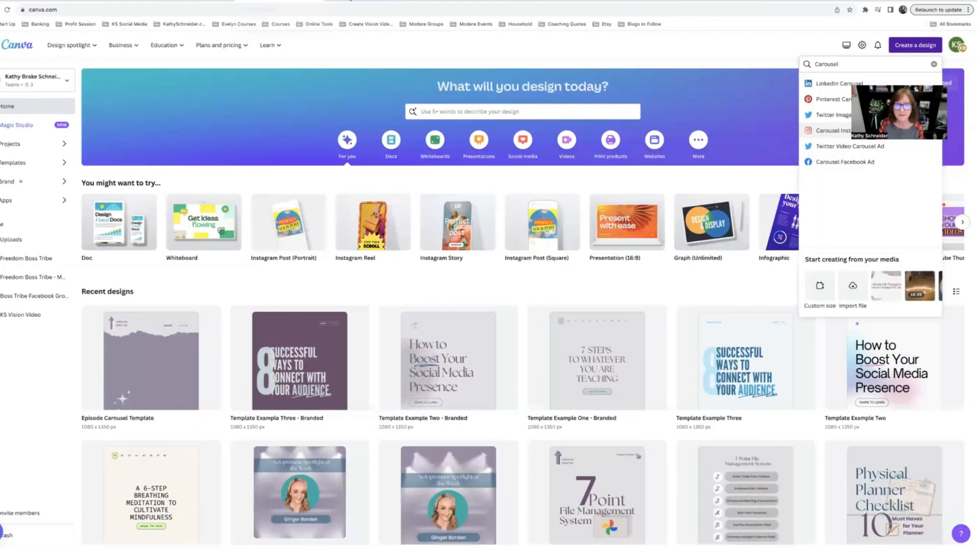
{"action": "left_click", "coordinate": [361, 1]}
{"action": "scroll", "coordinate": [571, 269], "scroll_direction": "up", "scroll_amount": 6}
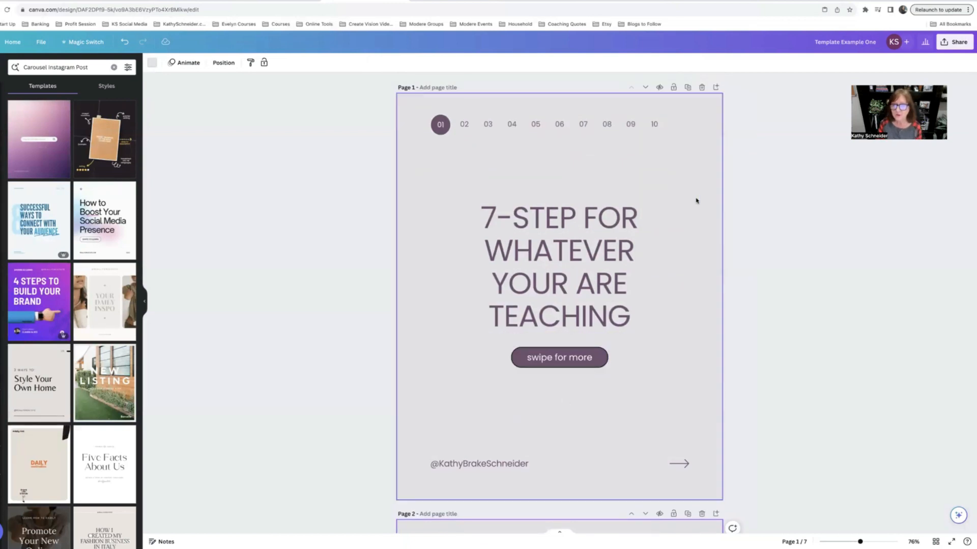
{"action": "left_click", "coordinate": [624, 1]}
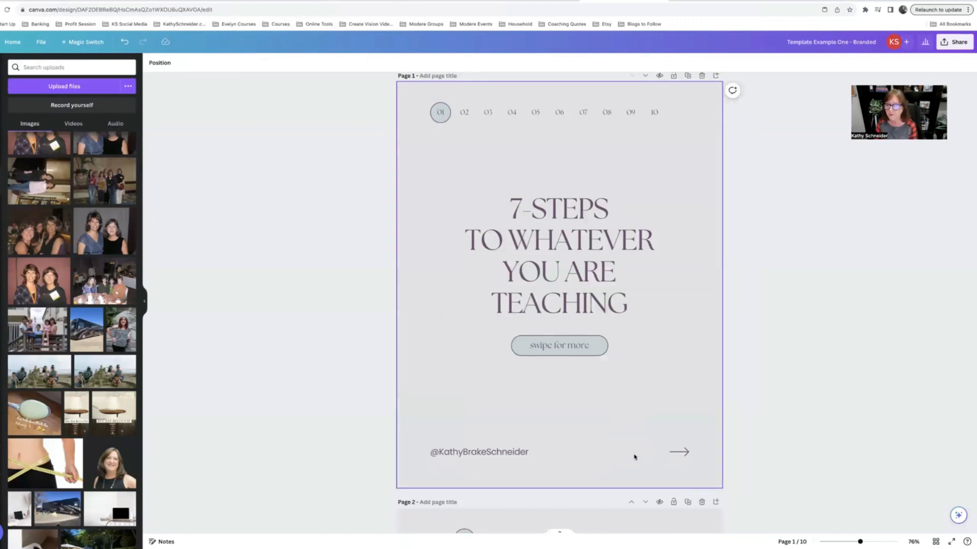
Step: Scroll through all ten pages of the branded carousel to review each slide
{"action": "scroll", "coordinate": [634, 457], "scroll_direction": "down", "scroll_amount": 15}
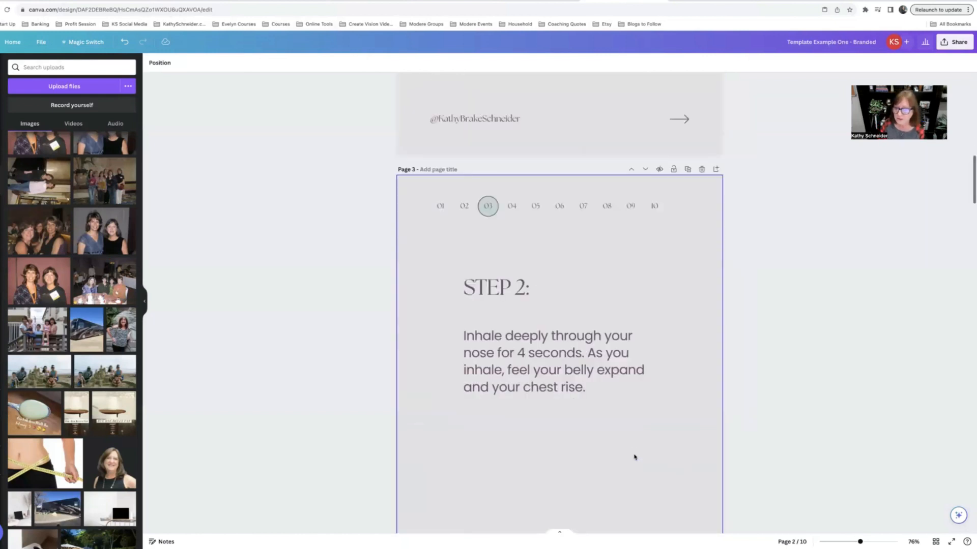
{"action": "scroll", "coordinate": [635, 456], "scroll_direction": "down", "scroll_amount": 15}
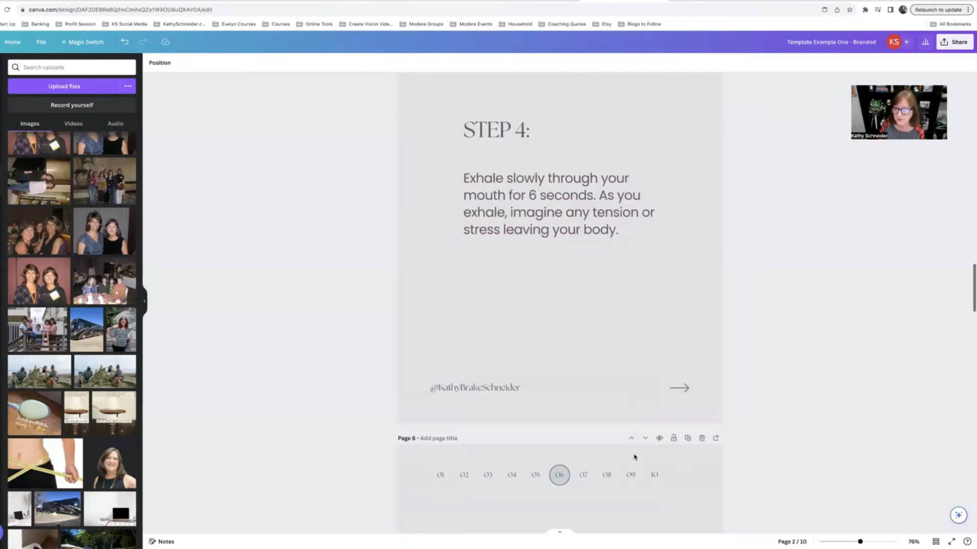
{"action": "scroll", "coordinate": [635, 457], "scroll_direction": "down", "scroll_amount": 12}
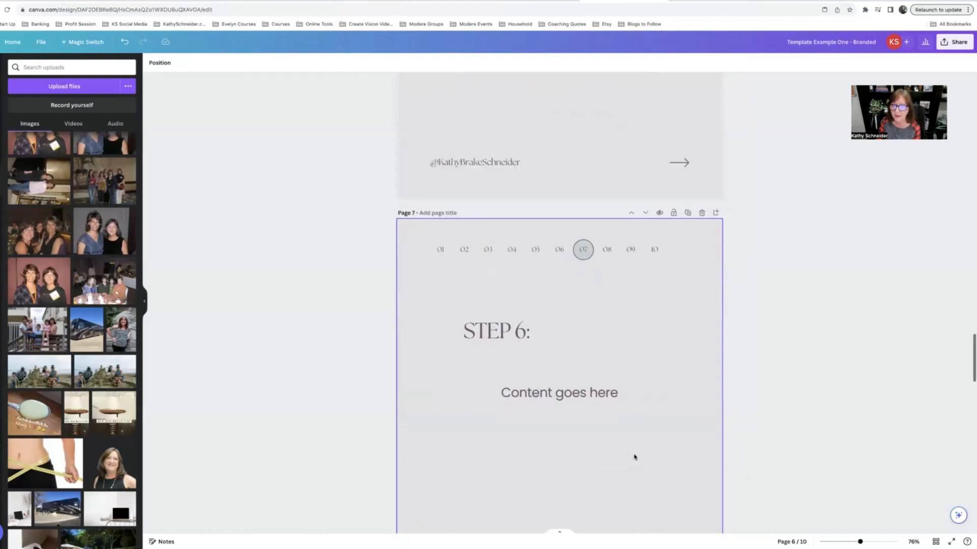
{"action": "scroll", "coordinate": [634, 457], "scroll_direction": "down", "scroll_amount": 12}
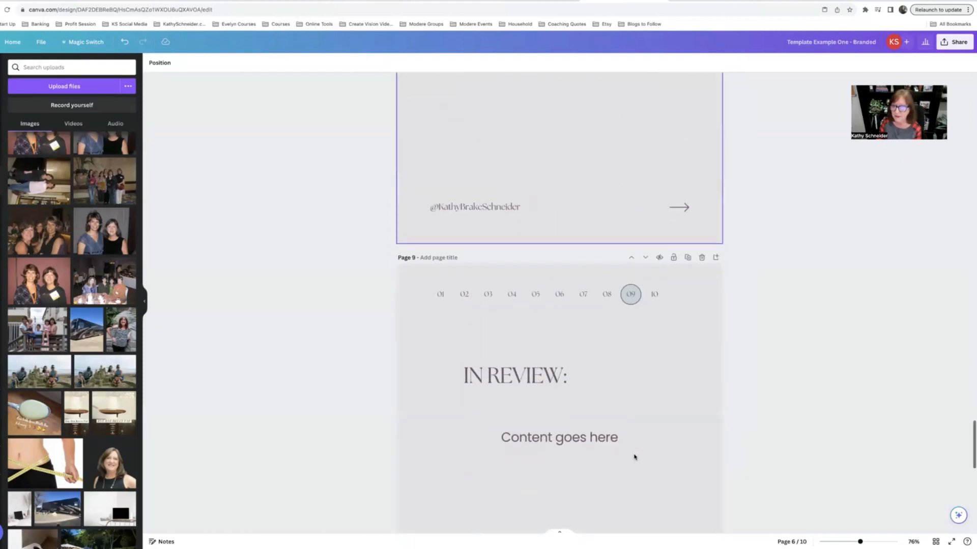
{"action": "scroll", "coordinate": [635, 457], "scroll_direction": "down", "scroll_amount": 12}
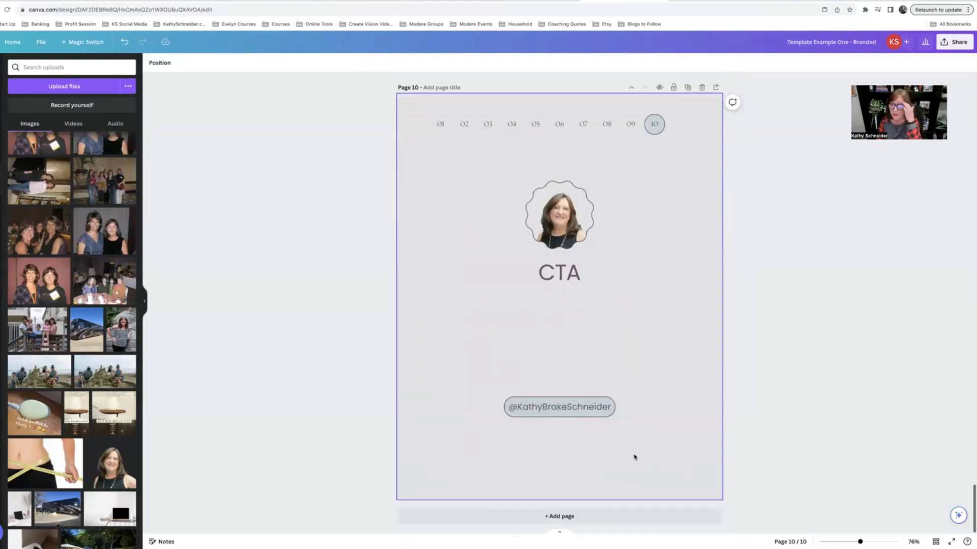
{"action": "scroll", "coordinate": [634, 457], "scroll_direction": "up", "scroll_amount": 12}
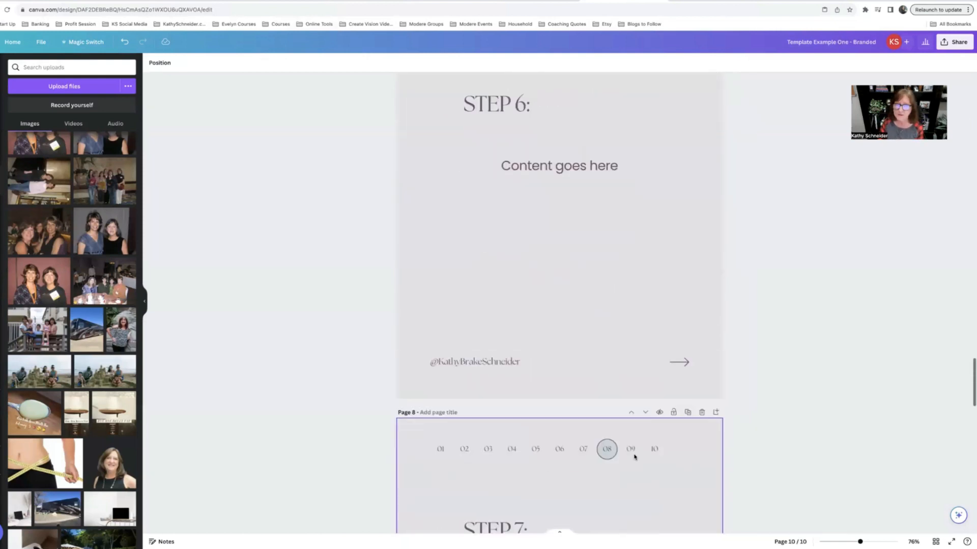
Step: Switch to the Template Example Two design and set the page background to the light grey brand colour across all pages
{"action": "left_click", "coordinate": [470, 3]}
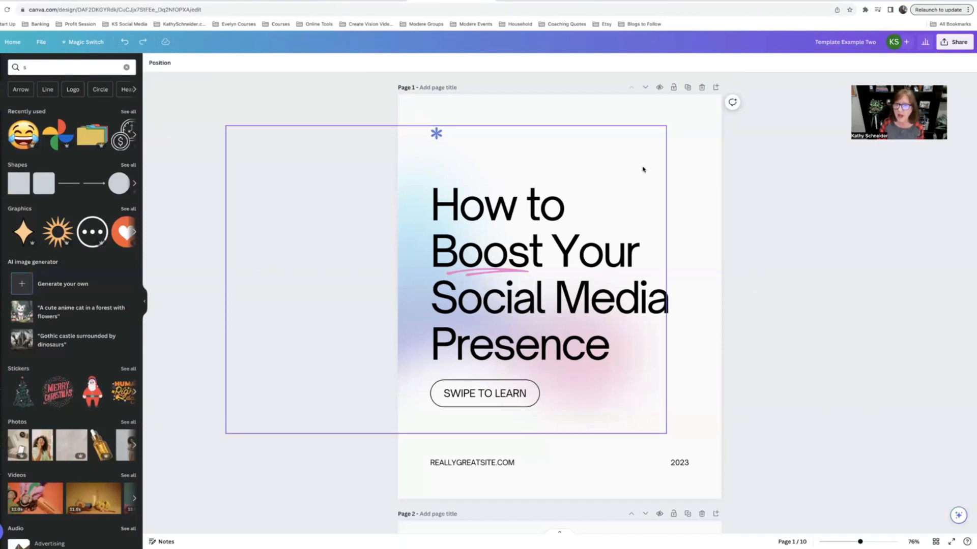
{"action": "left_click", "coordinate": [656, 122]}
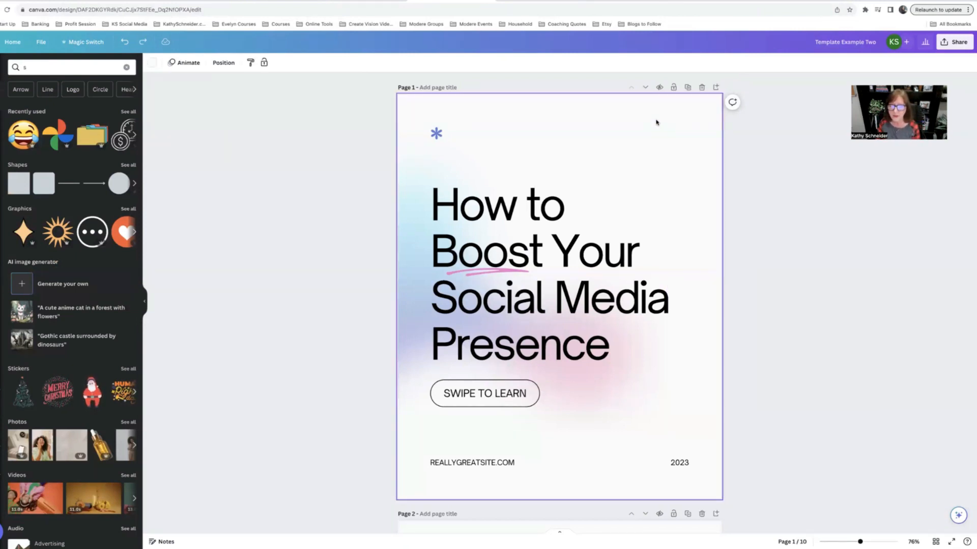
{"action": "left_click", "coordinate": [149, 63]}
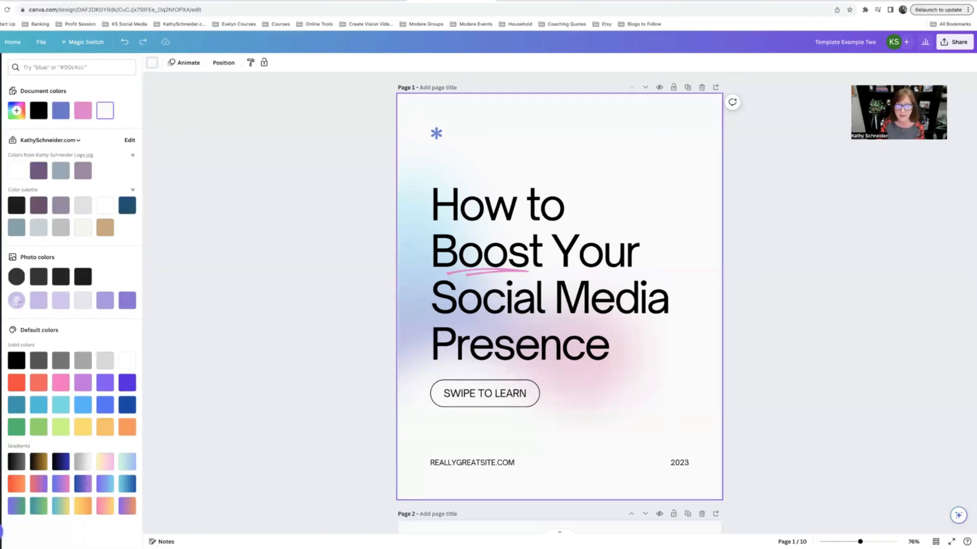
{"action": "left_click", "coordinate": [724, 1]}
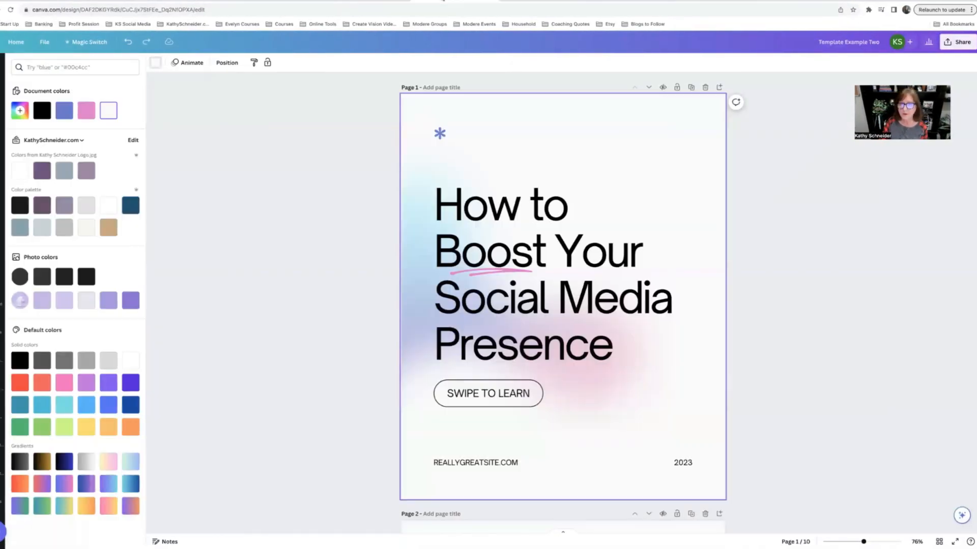
{"action": "left_click", "coordinate": [564, 2]}
{"action": "scroll", "coordinate": [548, 231], "scroll_direction": "down", "scroll_amount": 10}
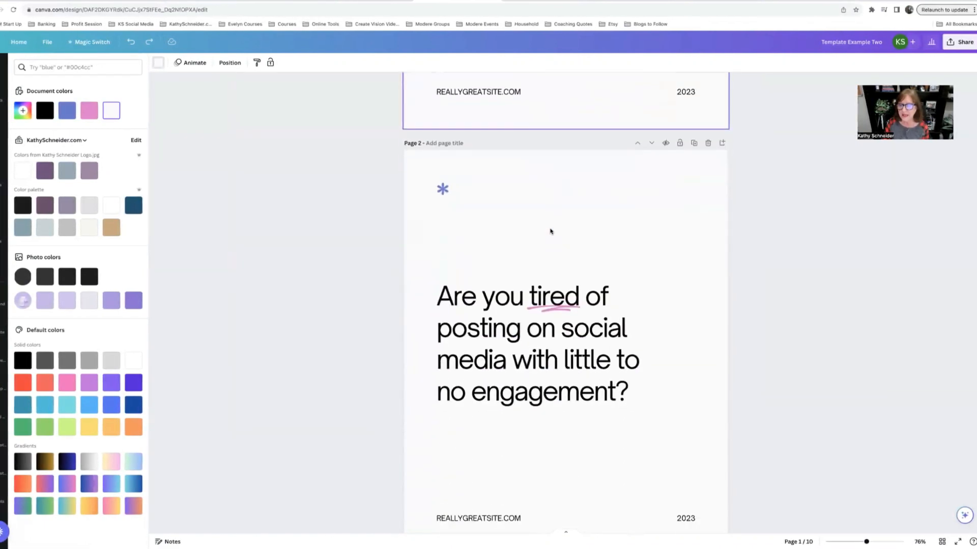
{"action": "scroll", "coordinate": [552, 231], "scroll_direction": "up", "scroll_amount": 10}
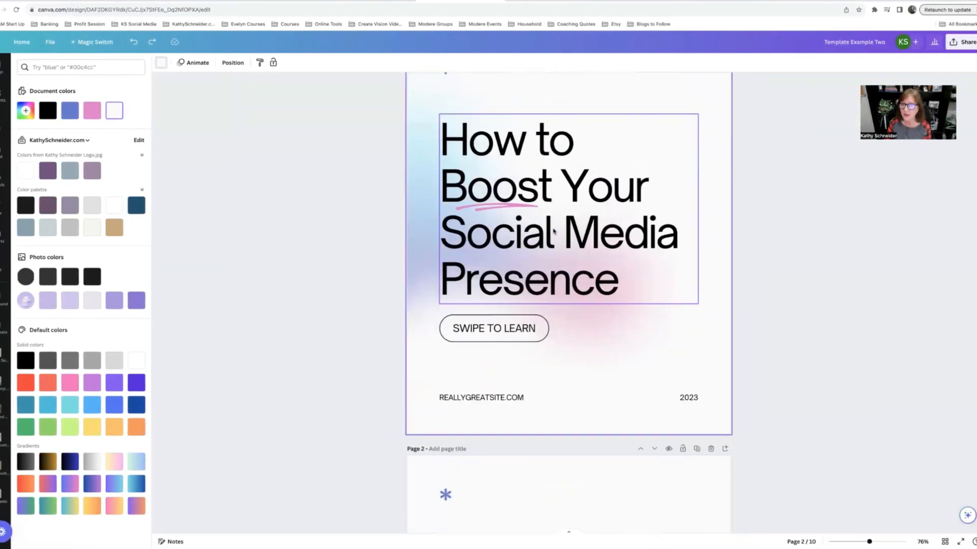
{"action": "left_click", "coordinate": [715, 2]}
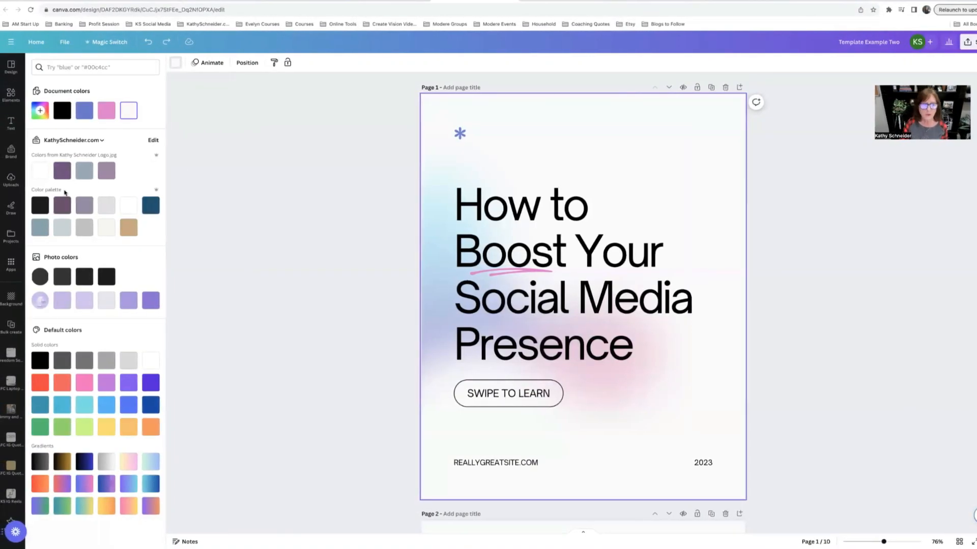
{"action": "left_click", "coordinate": [106, 205]}
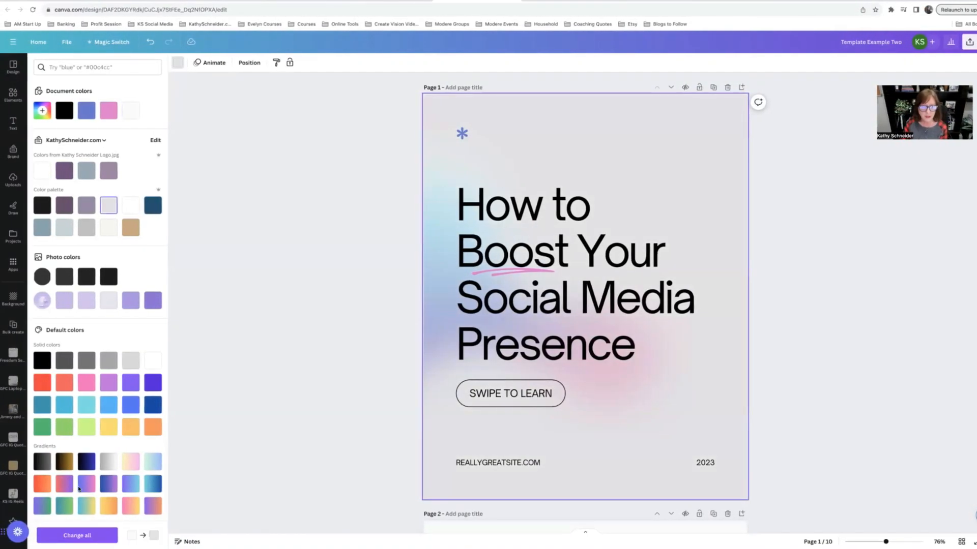
{"action": "left_click", "coordinate": [76, 535]}
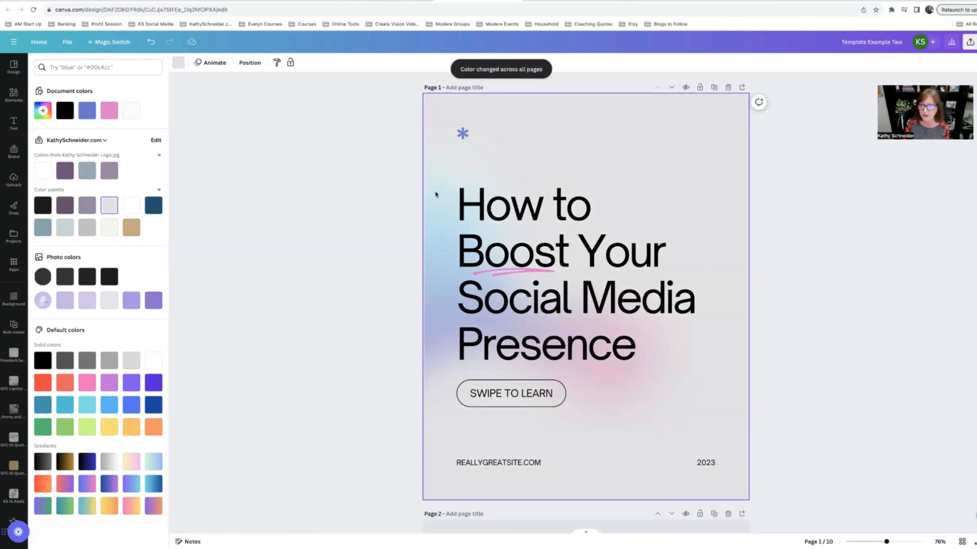
Step: Delete the blue asterisk graphic at the top of page 1
{"action": "scroll", "coordinate": [447, 275], "scroll_direction": "down", "scroll_amount": 4}
{"action": "scroll", "coordinate": [447, 275], "scroll_direction": "up", "scroll_amount": 3}
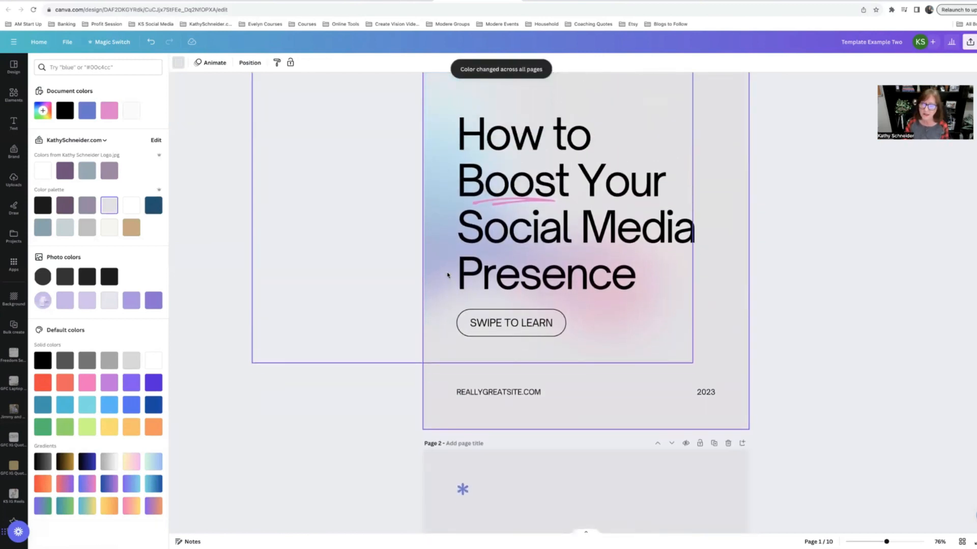
{"action": "scroll", "coordinate": [448, 275], "scroll_direction": "up", "scroll_amount": 2}
{"action": "left_click", "coordinate": [463, 133]}
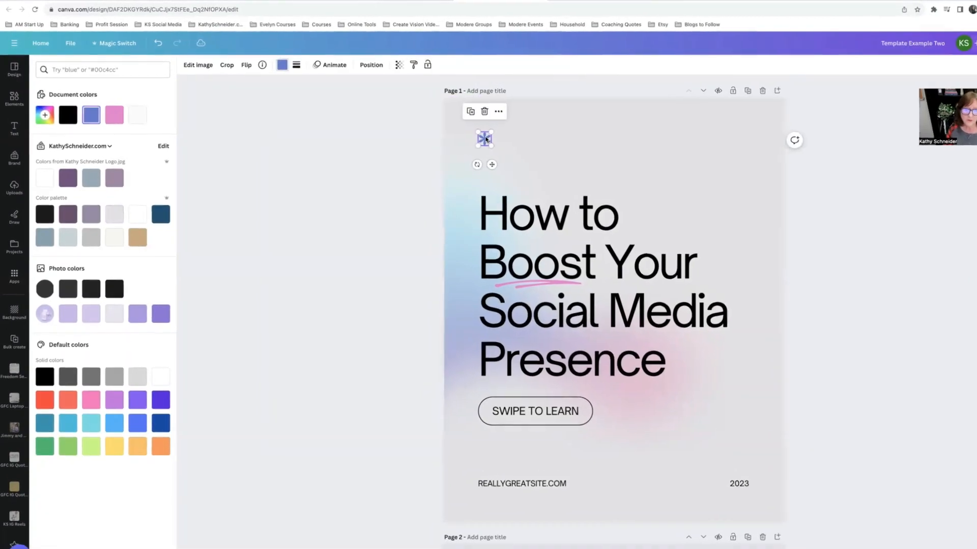
{"action": "key", "text": "Delete"}
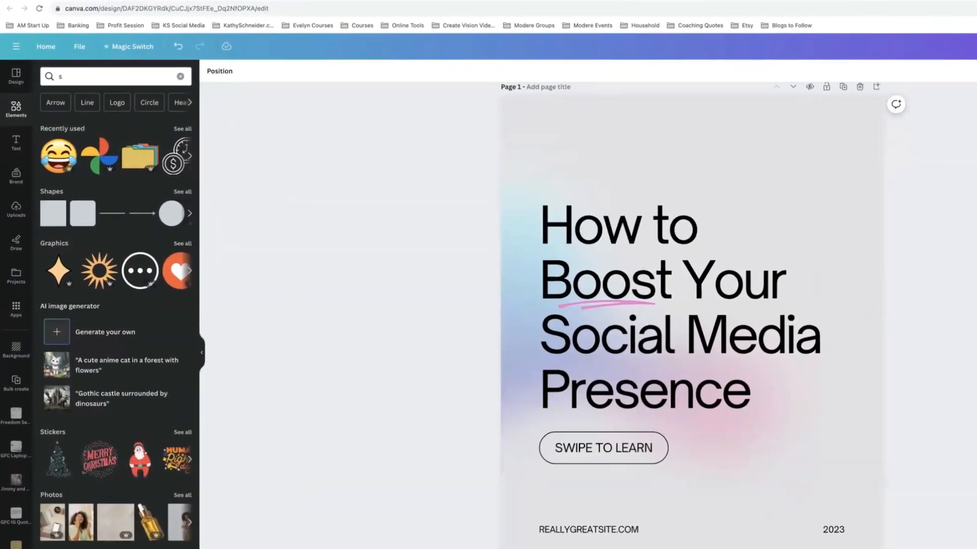
Step: Search the element graphics for "star" and add the hand-drawn shooting stars graphic to page 1
{"action": "left_click", "coordinate": [65, 76]}
{"action": "type", "text": "s"}
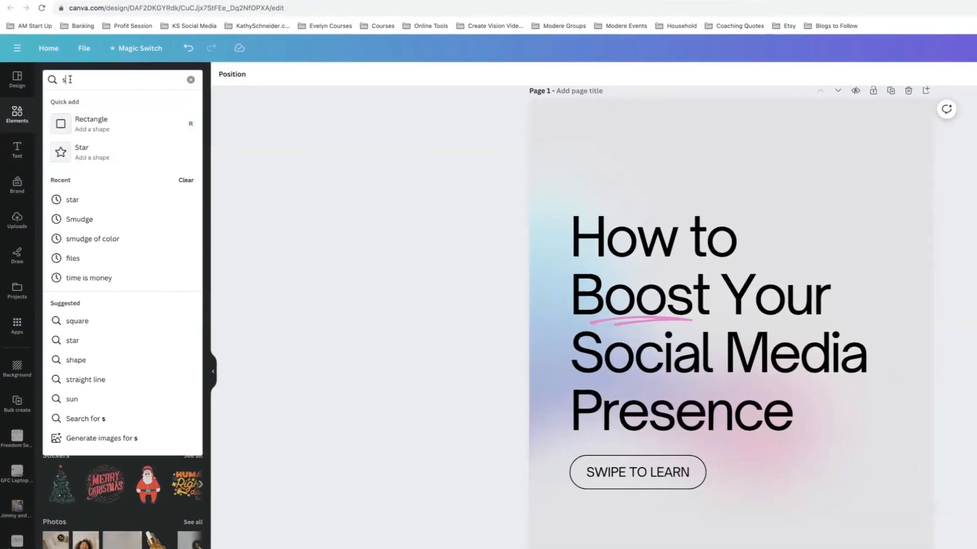
{"action": "type", "text": "tar"}
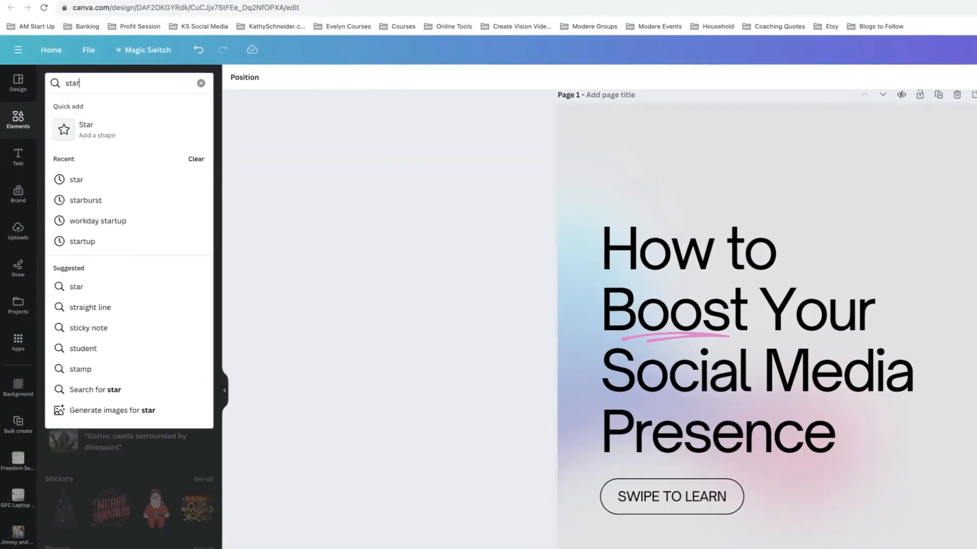
{"action": "key", "text": "Return"}
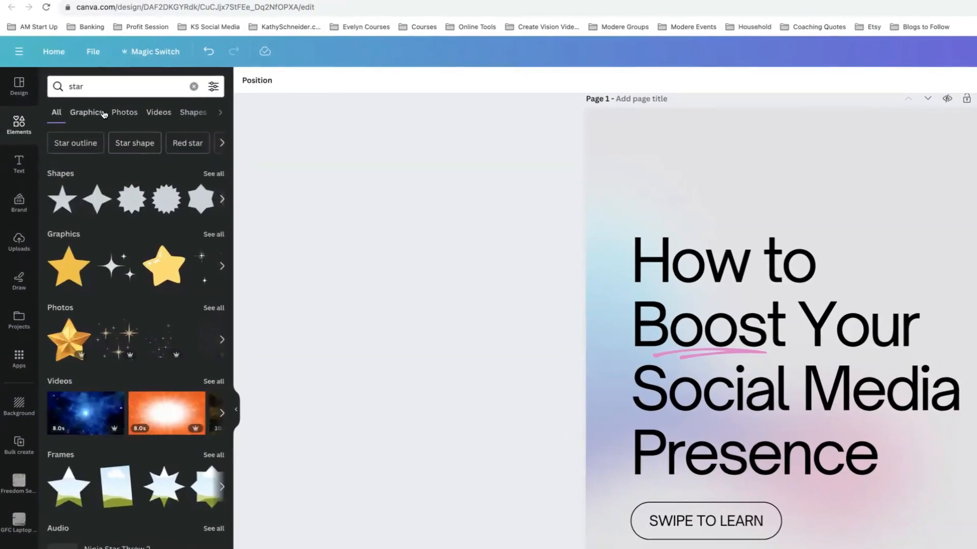
{"action": "left_click", "coordinate": [86, 113]}
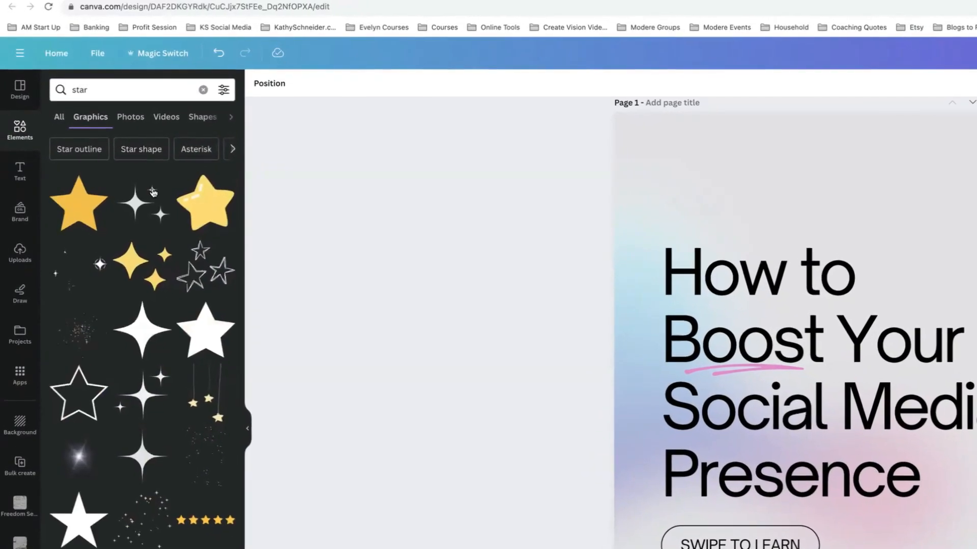
{"action": "scroll", "coordinate": [144, 343], "scroll_direction": "down", "scroll_amount": 3}
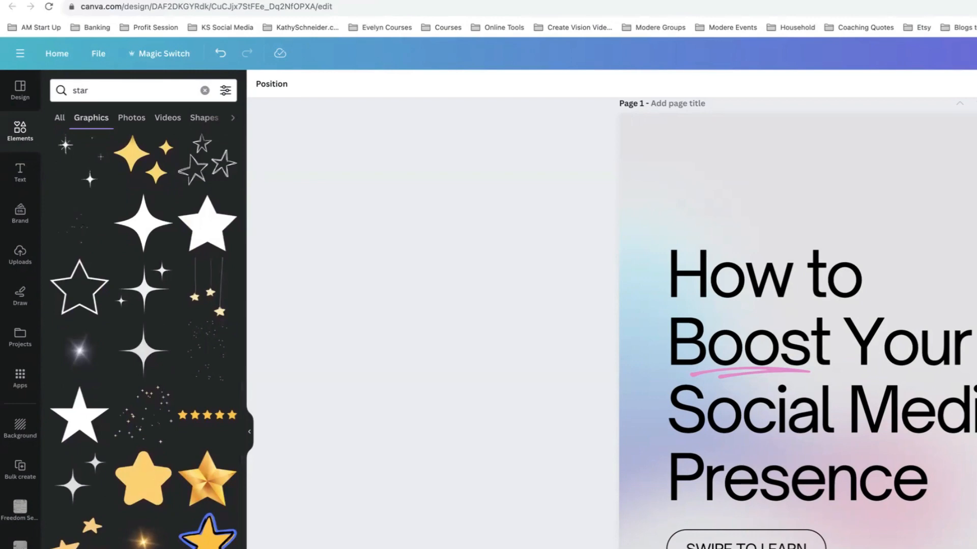
{"action": "left_click", "coordinate": [144, 547]}
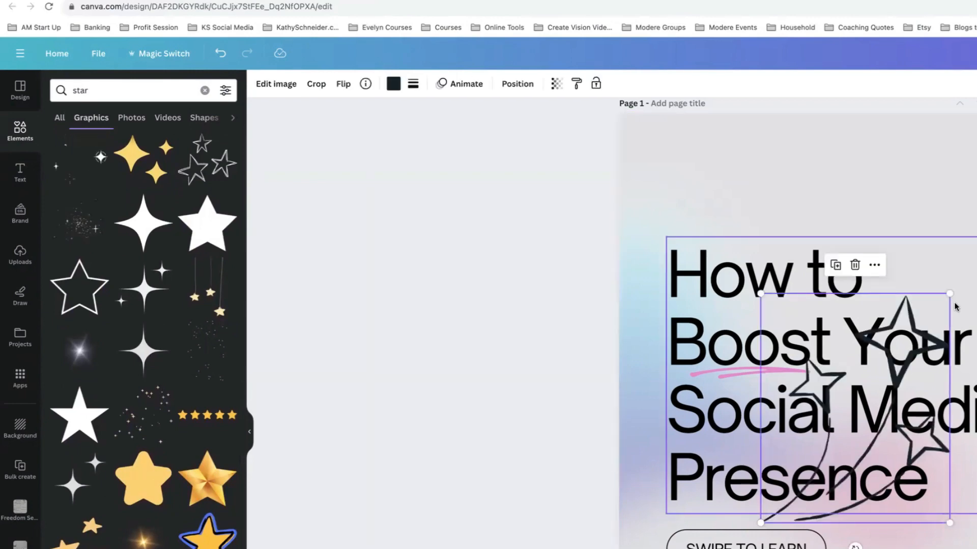
Step: Shrink the shooting stars graphic and place it above the title in the top-left corner of page 1
{"action": "left_click_drag", "start_coordinate": [938, 305], "coordinate": [828, 443]}
{"action": "left_click_drag", "start_coordinate": [552, 348], "coordinate": [345, 63]}
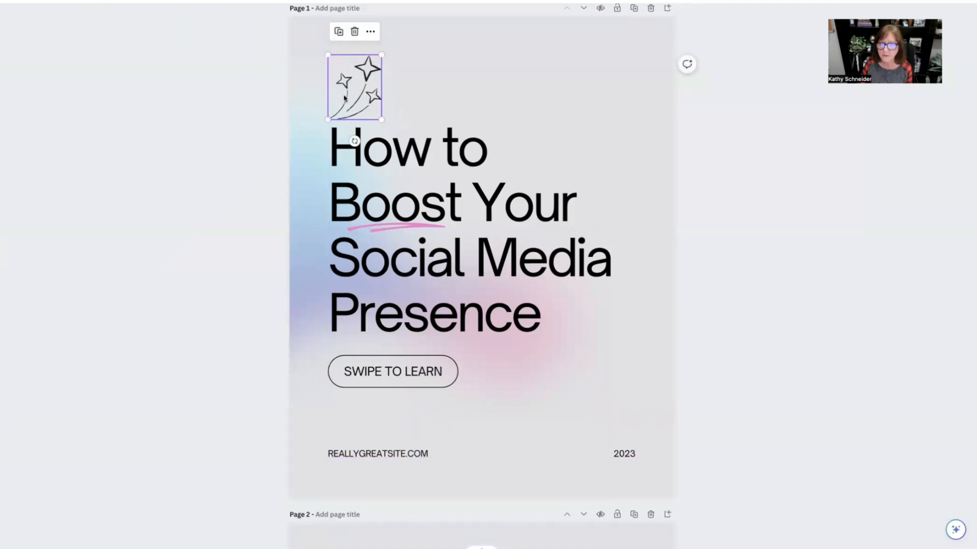
{"action": "left_click_drag", "start_coordinate": [328, 118], "coordinate": [355, 91]}
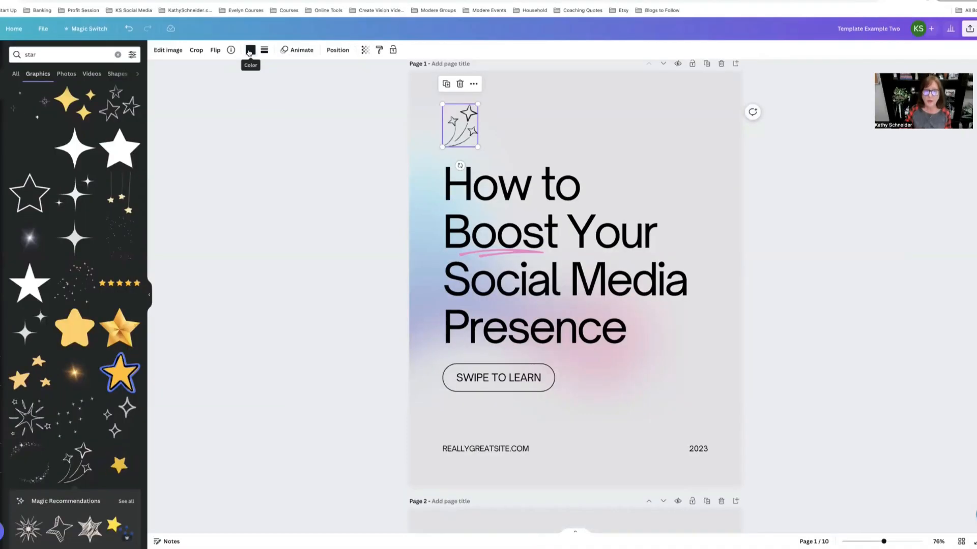
Step: Recolour the shooting stars graphic to the brand purple from the logo colours
{"action": "left_click", "coordinate": [250, 50]}
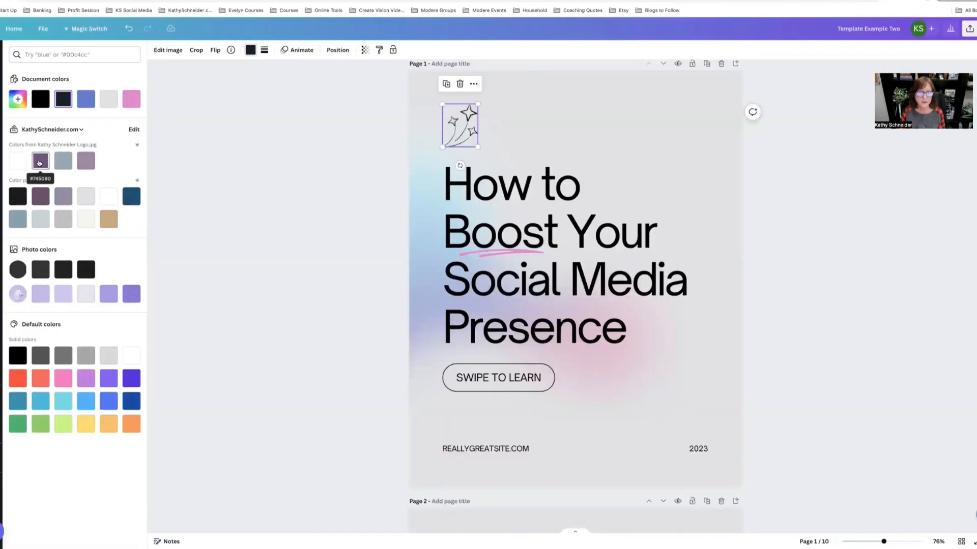
{"action": "left_click", "coordinate": [40, 164]}
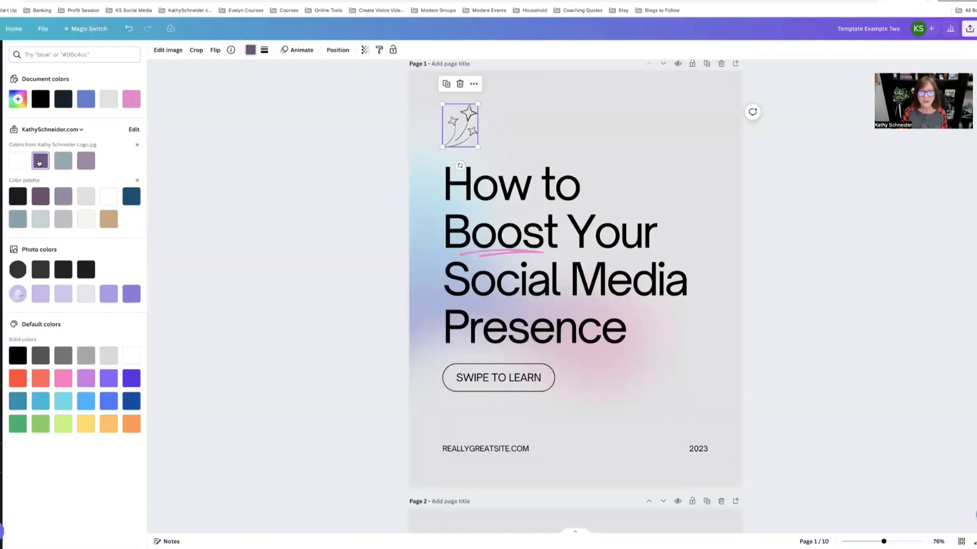
{"action": "left_click", "coordinate": [638, 134]}
Step: Copy the shooting stars graphic, delete the asterisk on page 2 and paste the stars there instead
{"action": "left_click", "coordinate": [476, 132]}
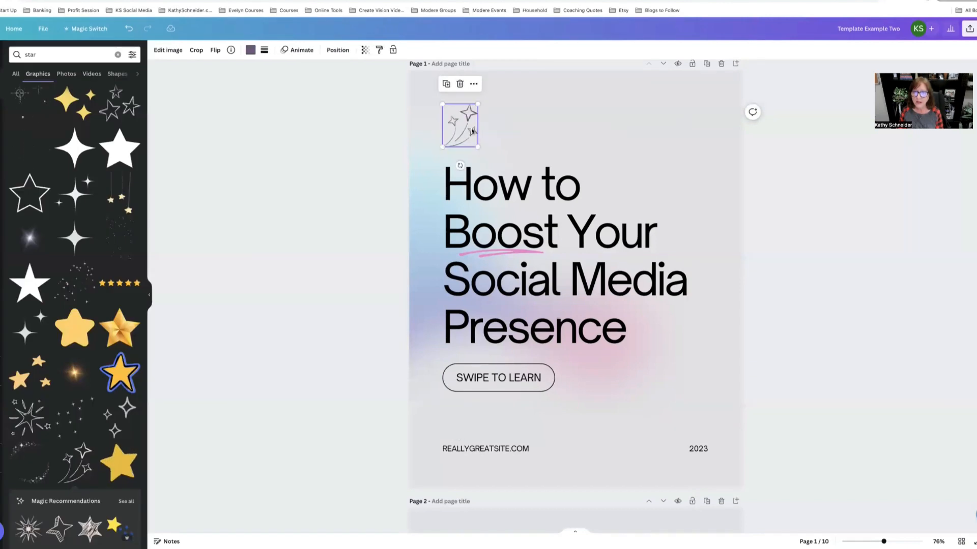
{"action": "right_click", "coordinate": [474, 131]}
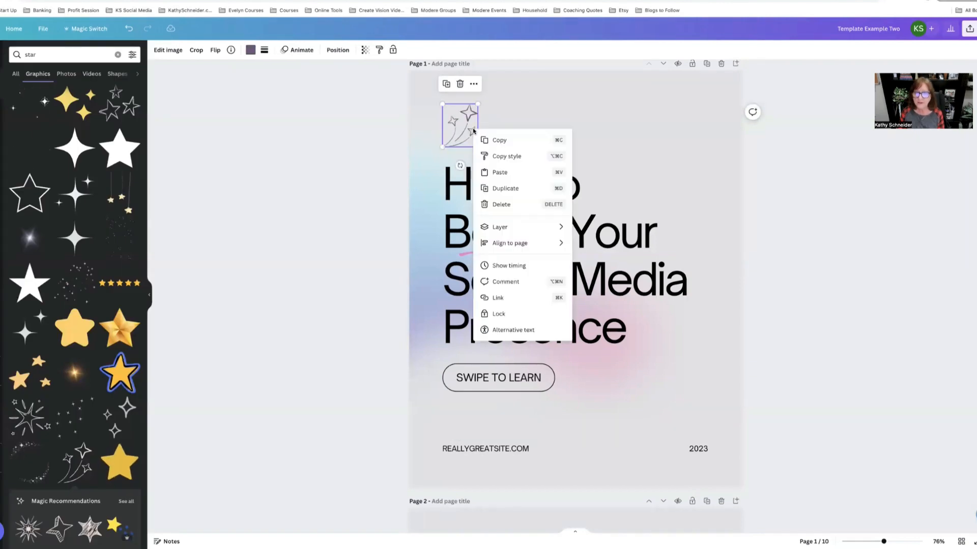
{"action": "left_click", "coordinate": [498, 139]}
{"action": "scroll", "coordinate": [555, 290], "scroll_direction": "down", "scroll_amount": 5}
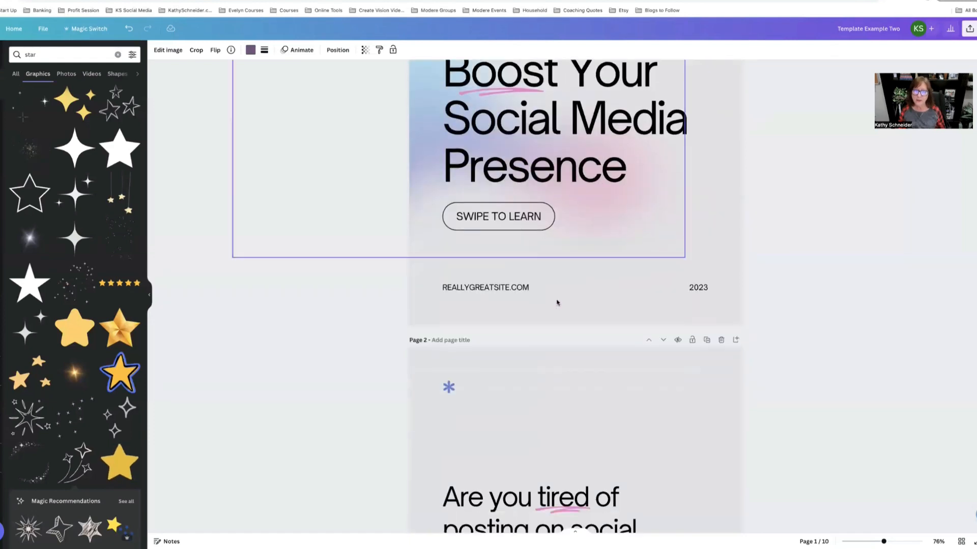
{"action": "left_click", "coordinate": [448, 303]}
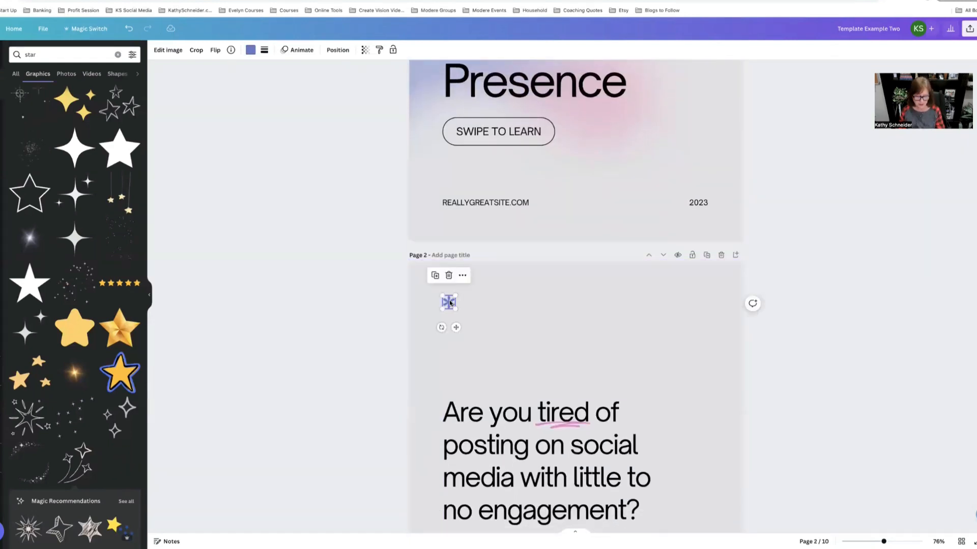
{"action": "key", "text": "Delete"}
{"action": "right_click", "coordinate": [458, 303]}
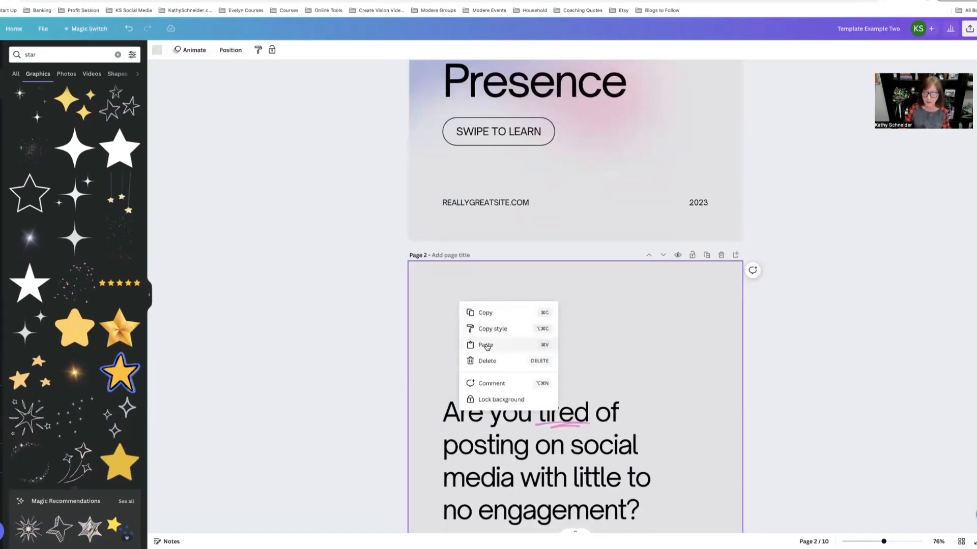
{"action": "left_click", "coordinate": [486, 342]}
Step: Delete the asterisk on page 3 and paste the shooting stars graphic in its place
{"action": "scroll", "coordinate": [488, 346], "scroll_direction": "down", "scroll_amount": 2}
{"action": "scroll", "coordinate": [487, 346], "scroll_direction": "down", "scroll_amount": 6}
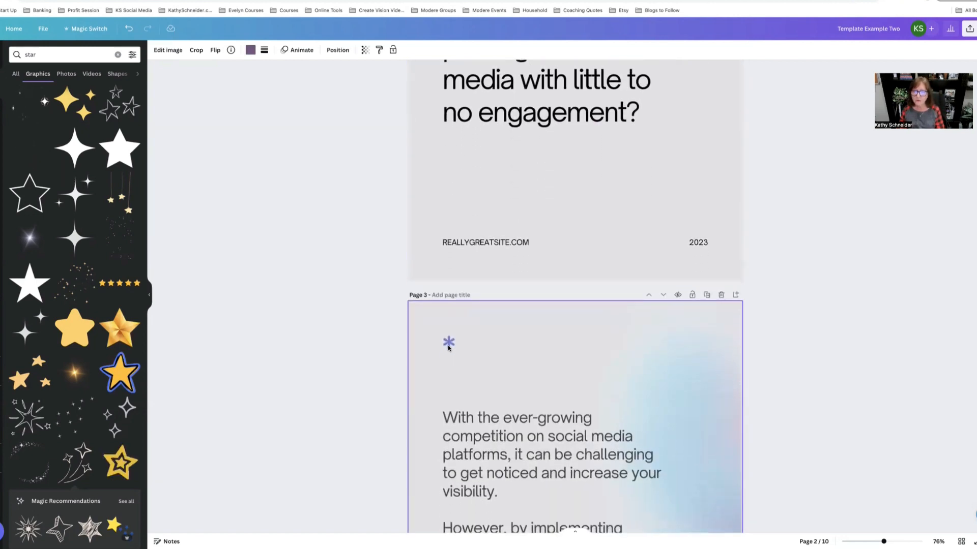
{"action": "left_click", "coordinate": [448, 343]}
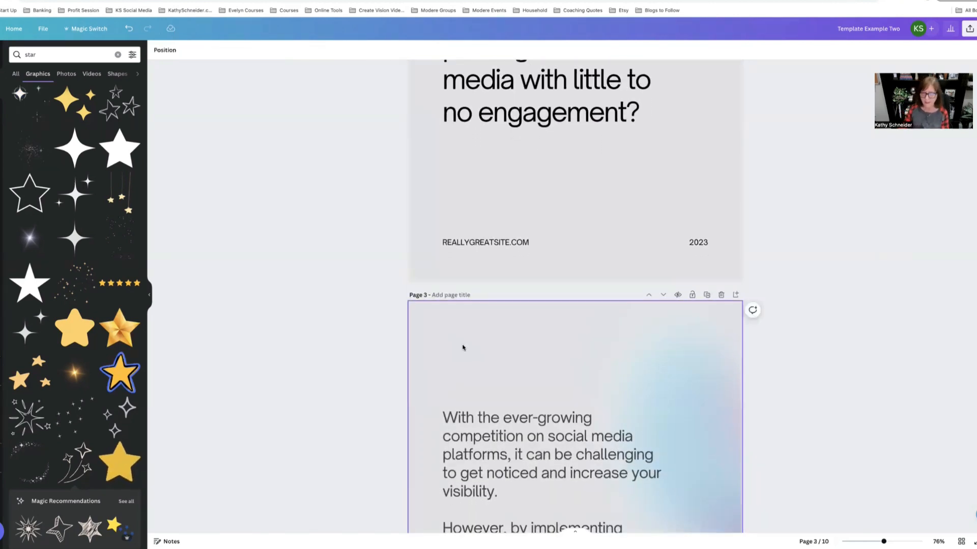
{"action": "right_click", "coordinate": [463, 344]}
{"action": "left_click", "coordinate": [527, 388]}
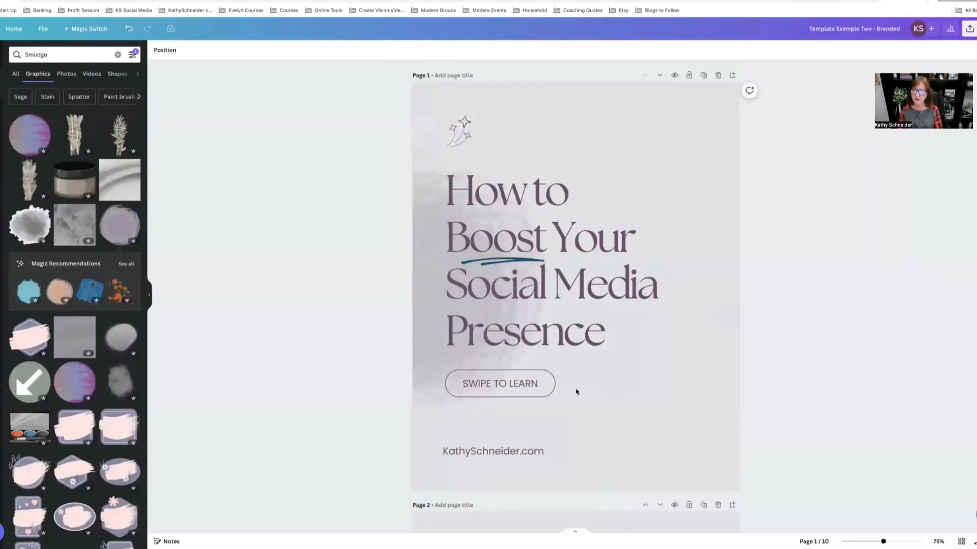
Step: Delete the pastel gradient blob behind the title on page 1
{"action": "scroll", "coordinate": [577, 392], "scroll_direction": "down", "scroll_amount": 10}
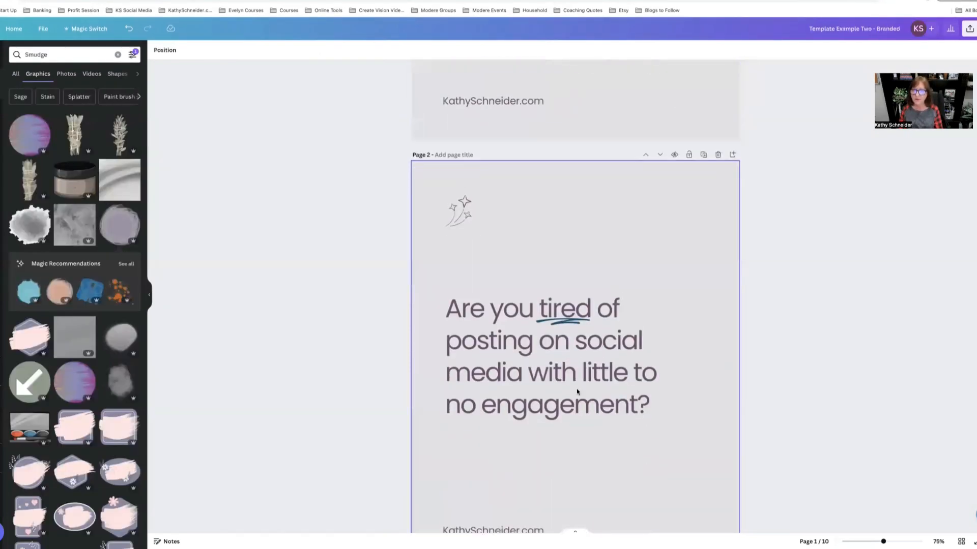
{"action": "scroll", "coordinate": [577, 392], "scroll_direction": "down", "scroll_amount": 1}
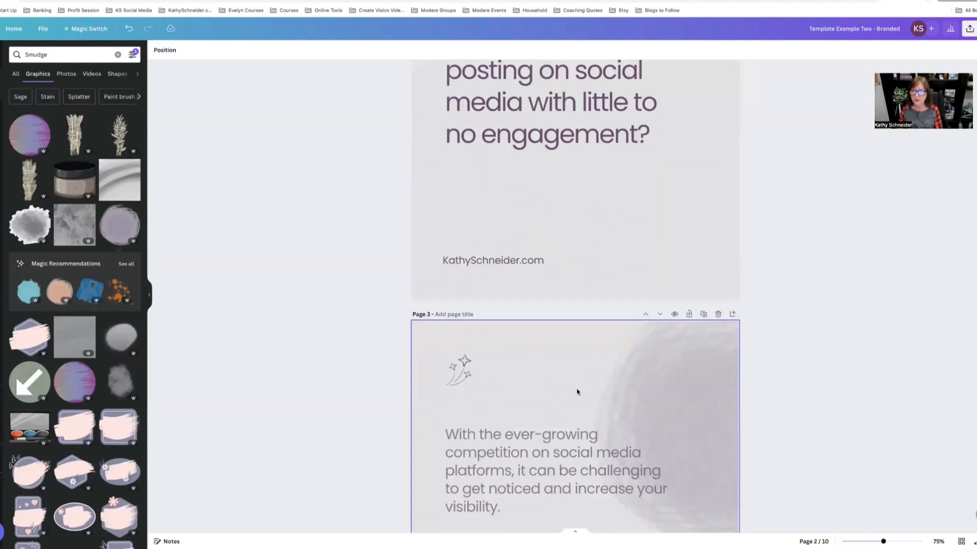
{"action": "scroll", "coordinate": [577, 392], "scroll_direction": "up", "scroll_amount": 10}
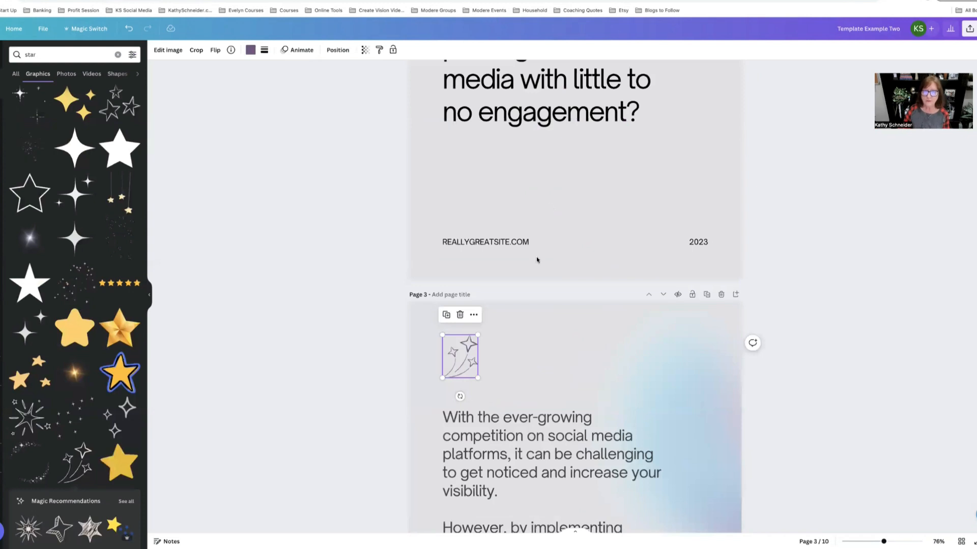
{"action": "scroll", "coordinate": [517, 299], "scroll_direction": "up", "scroll_amount": 8}
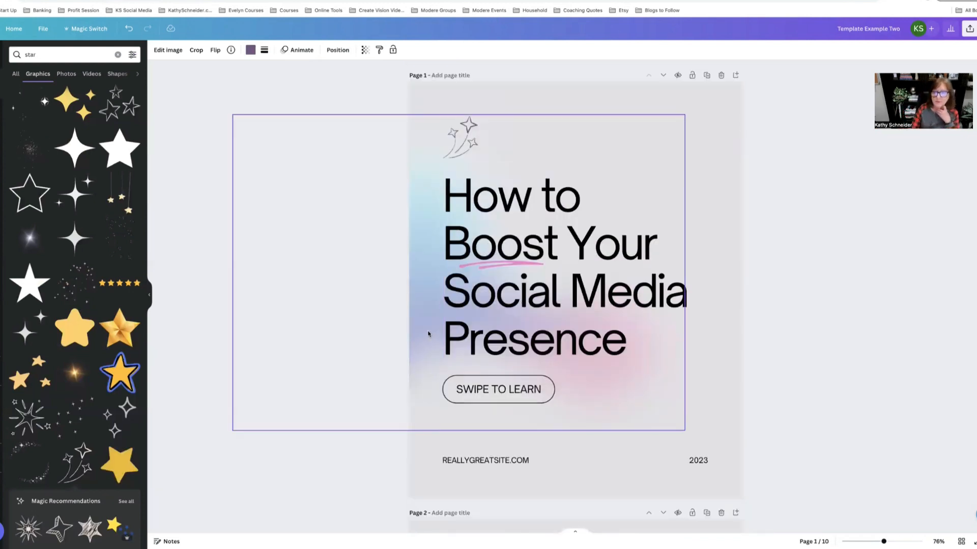
{"action": "left_click_drag", "start_coordinate": [435, 326], "coordinate": [448, 310]}
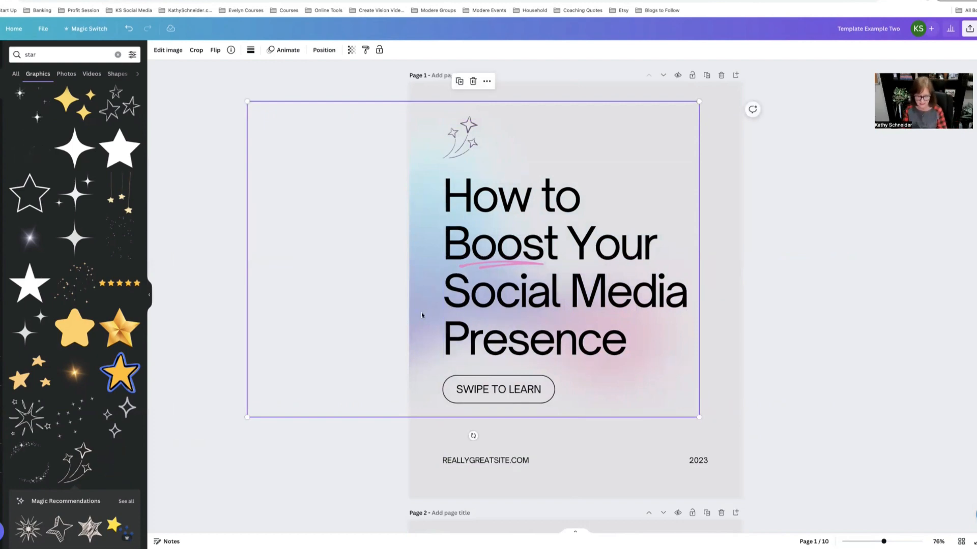
{"action": "key", "text": "Delete"}
Step: Search the element graphics for "smudge of color", then switch to the Smudge suggestion
{"action": "left_click", "coordinate": [42, 54]}
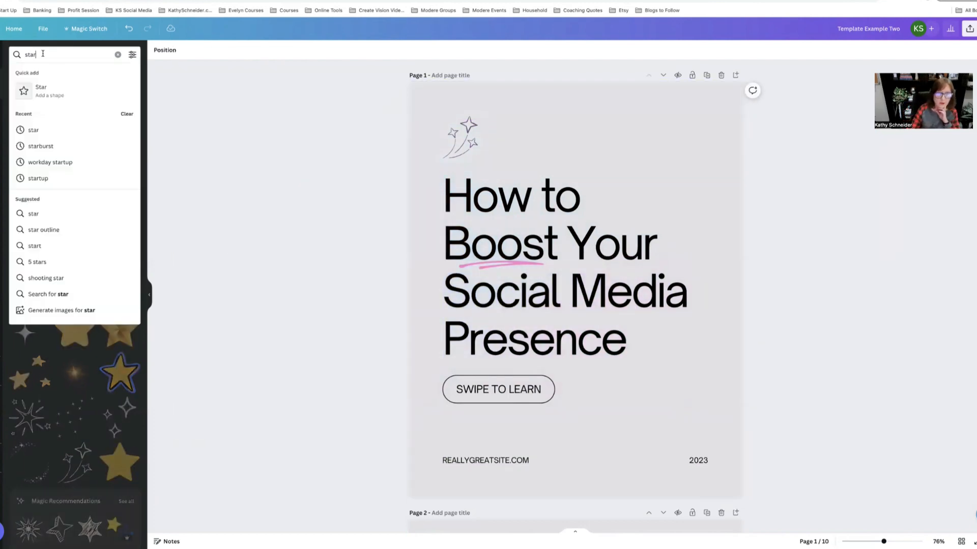
{"action": "key", "text": "BackSpace"}
{"action": "key", "text": "BackSpace"}
{"action": "key", "text": "BackSpace"}
{"action": "type", "text": "mu"}
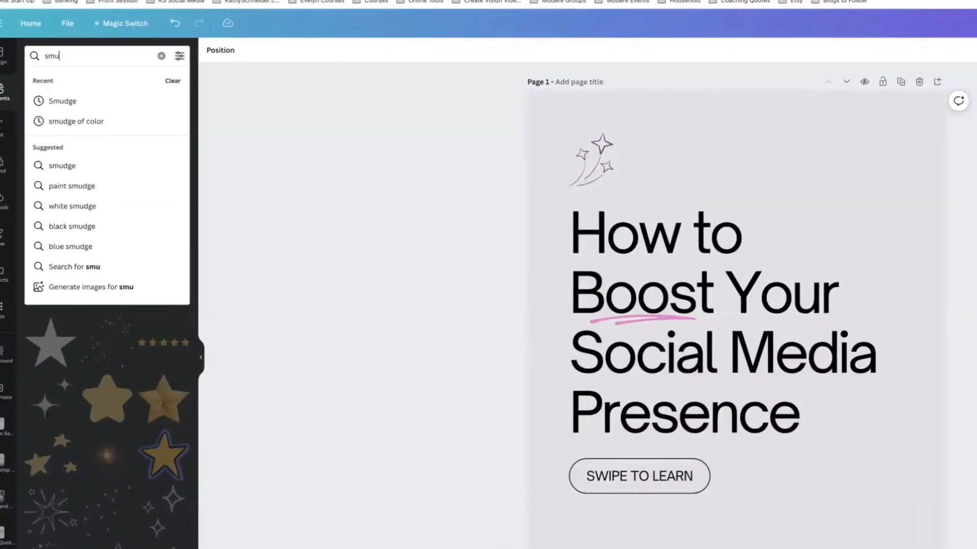
{"action": "type", "text": "dge of color"}
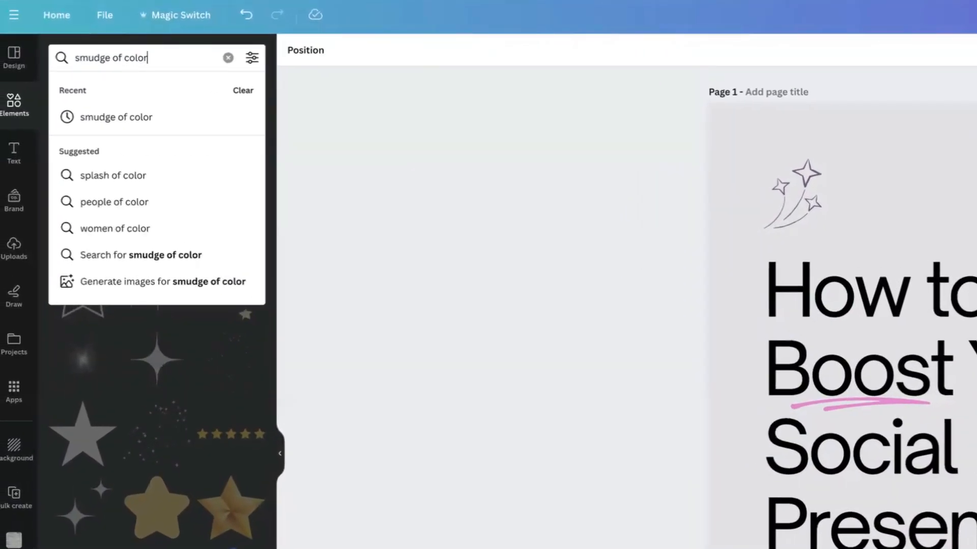
{"action": "key", "text": "Return"}
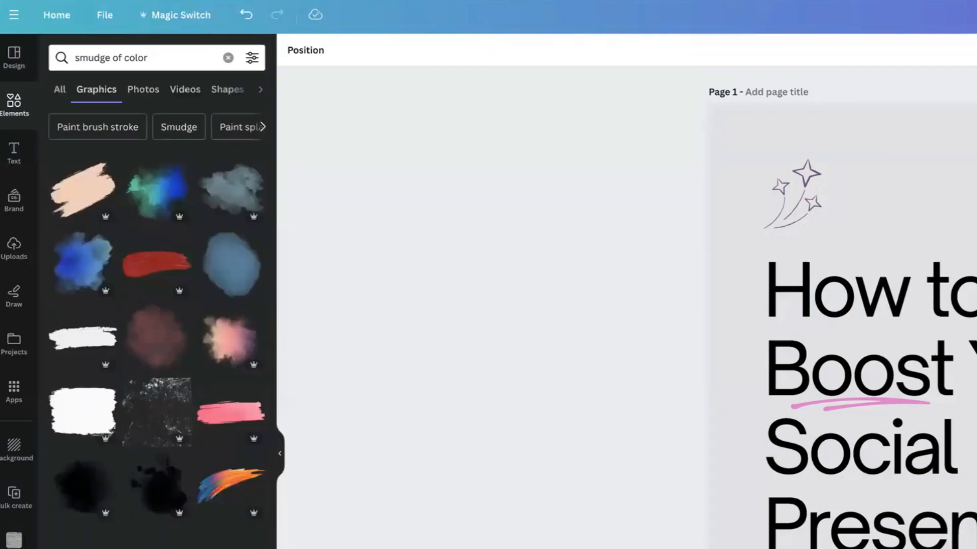
{"action": "left_click", "coordinate": [174, 128]}
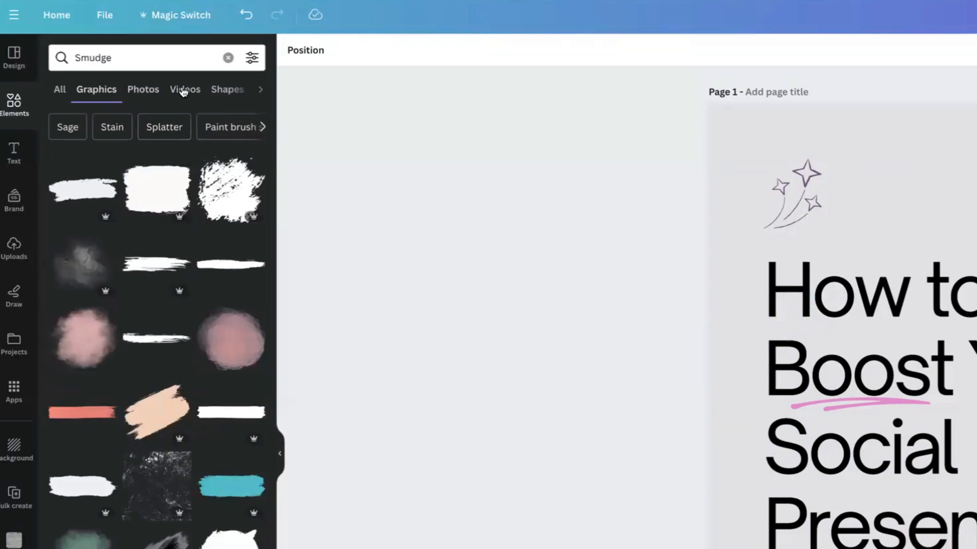
Step: Filter the smudge graphics by the custom colour #9889A6
{"action": "left_click", "coordinate": [252, 58]}
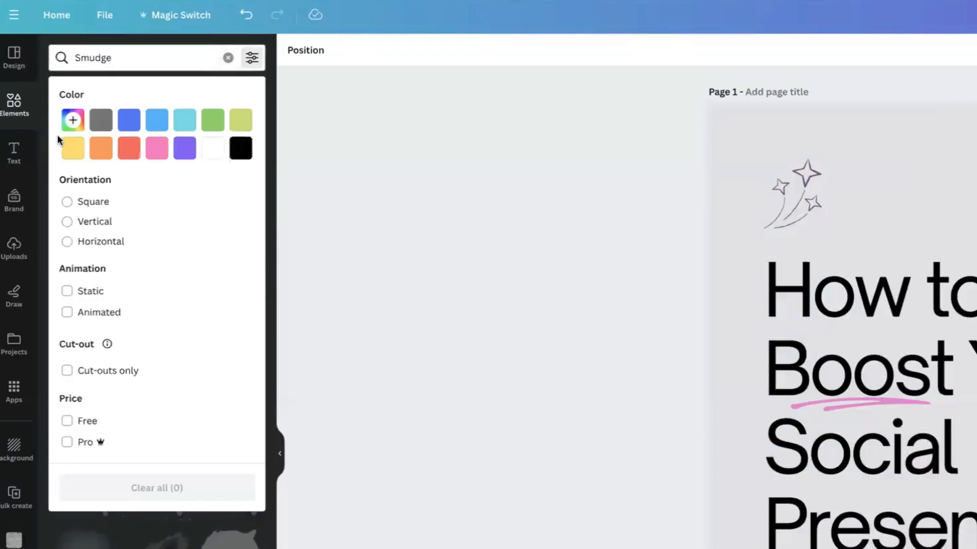
{"action": "left_click", "coordinate": [72, 121]}
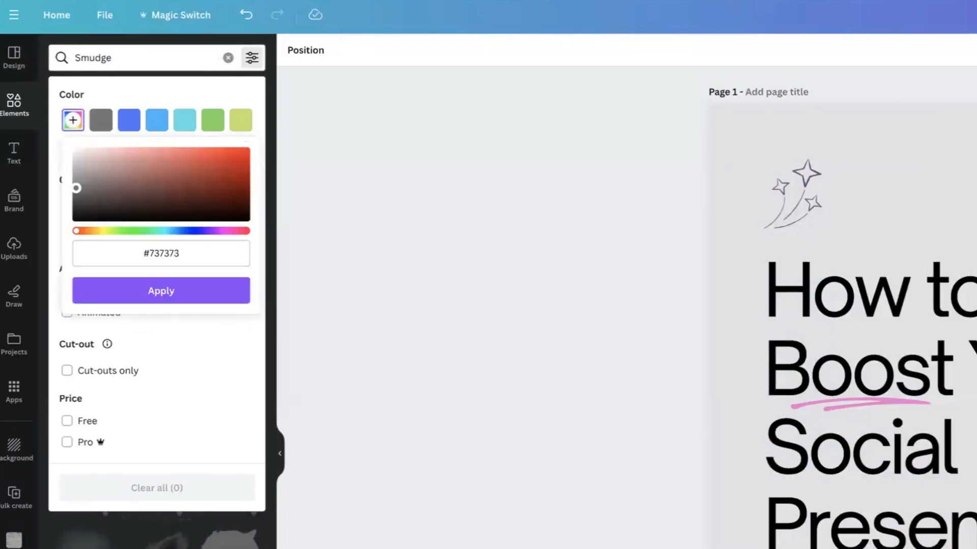
{"action": "key", "text": "Escape"}
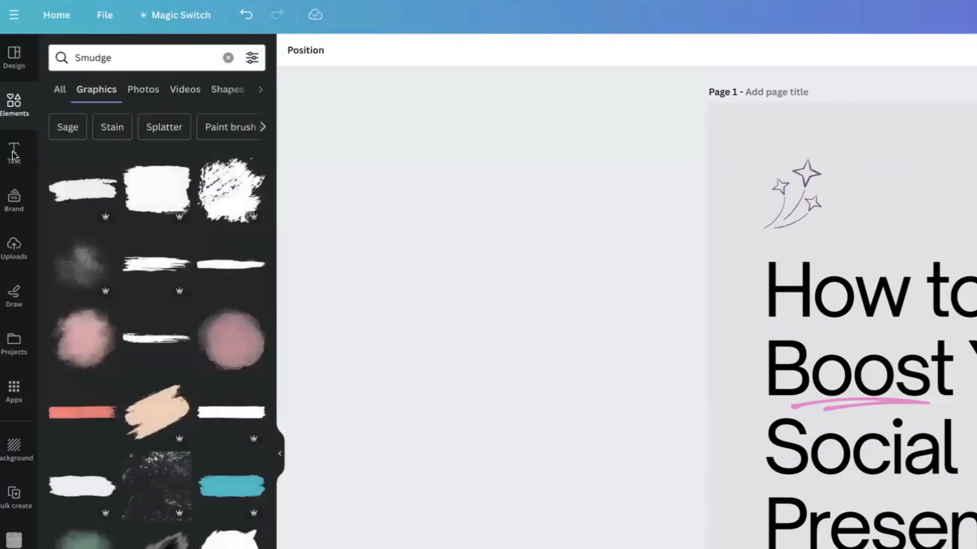
{"action": "left_click", "coordinate": [253, 59]}
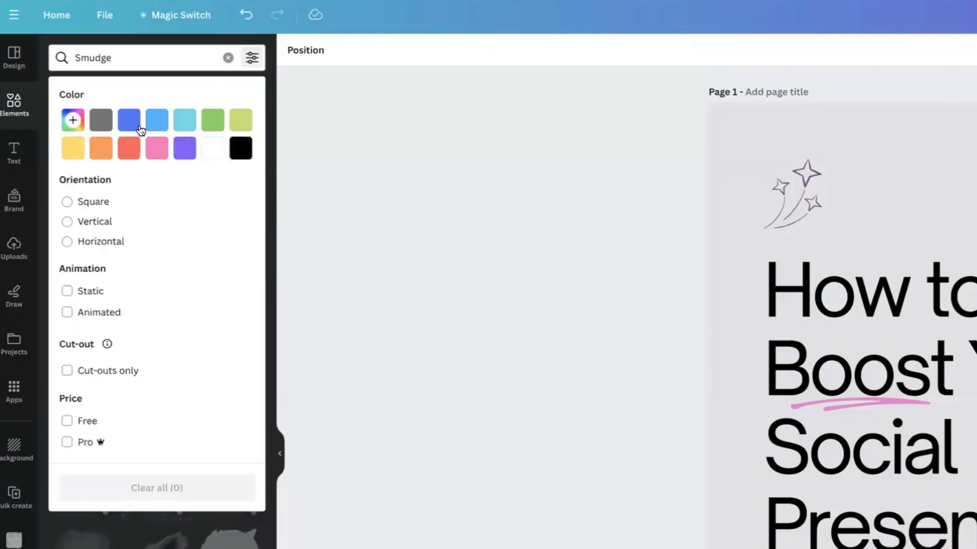
{"action": "left_click", "coordinate": [71, 118]}
{"action": "left_click", "coordinate": [180, 252]}
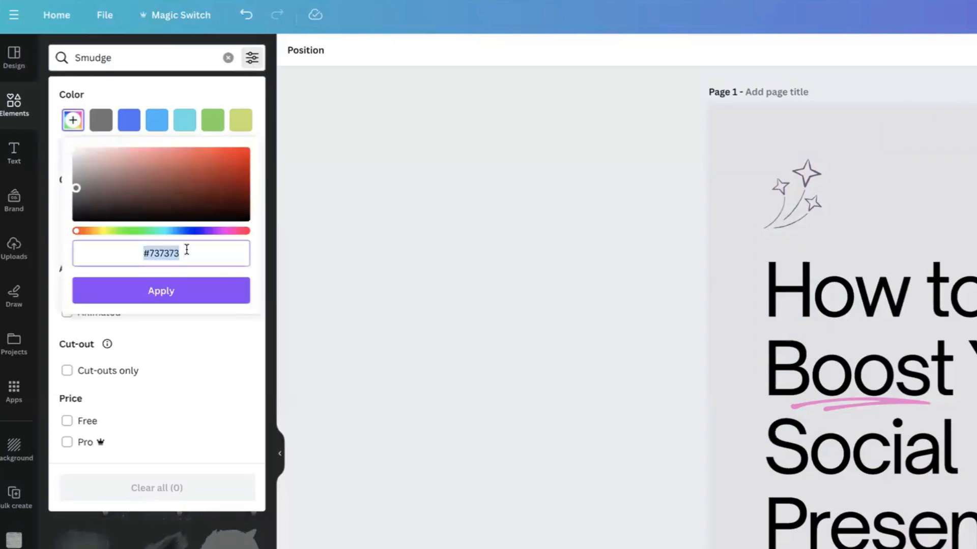
{"action": "left_click", "coordinate": [186, 249]}
{"action": "key", "text": "BackSpace"}
{"action": "key", "text": "BackSpace"}
{"action": "key", "text": "BackSpace"}
{"action": "key", "text": "BackSpace"}
{"action": "key", "text": "BackSpace"}
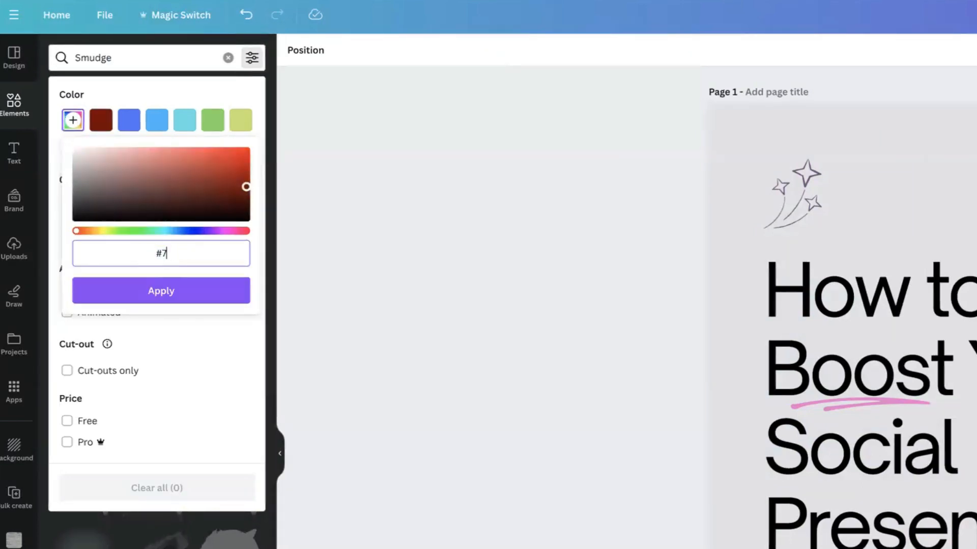
{"action": "key", "text": "BackSpace"}
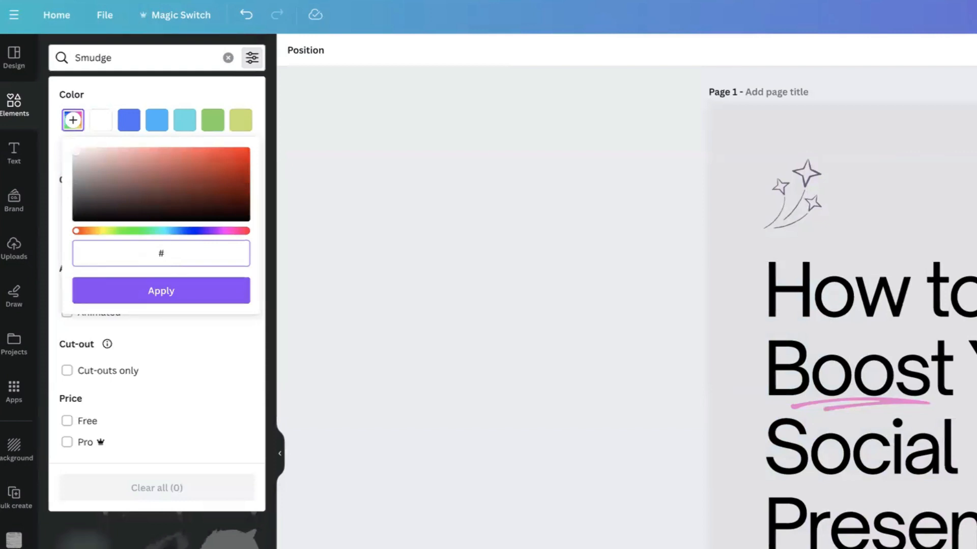
{"action": "type", "text": "988"}
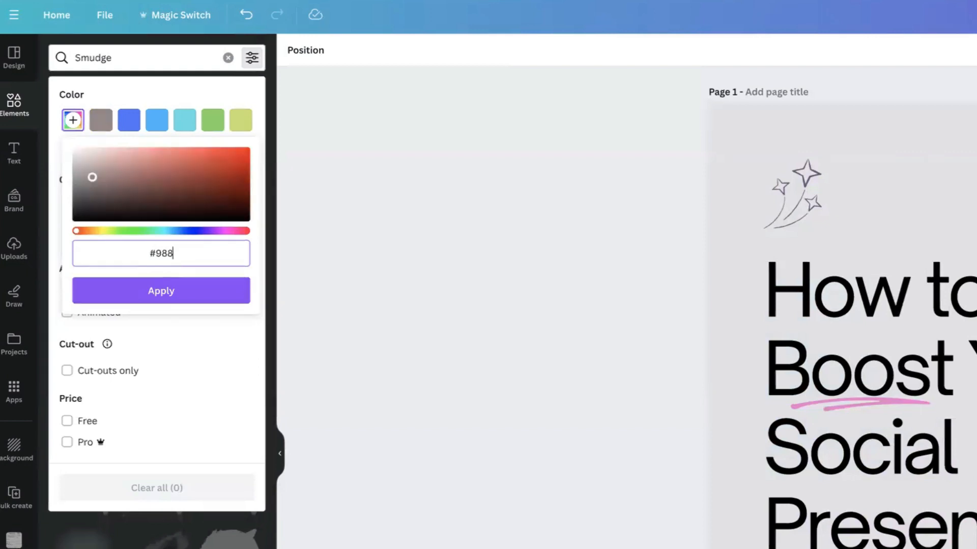
{"action": "type", "text": "9"}
{"action": "type", "text": "A6"}
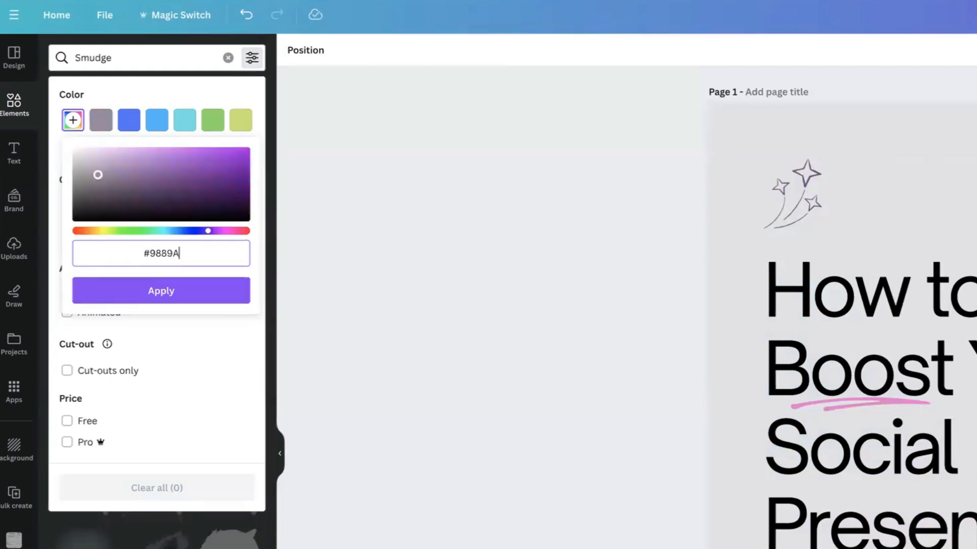
{"action": "left_click", "coordinate": [165, 291]}
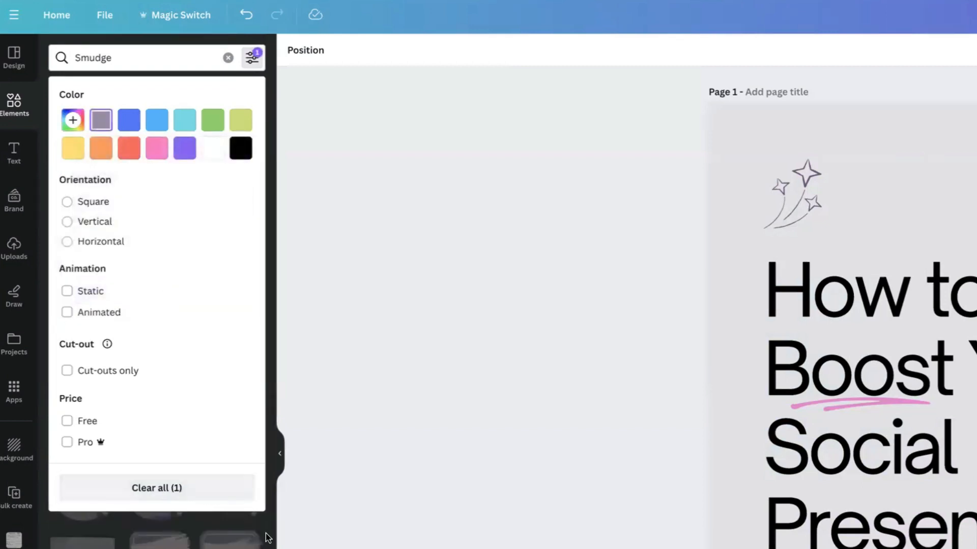
{"action": "left_click", "coordinate": [267, 538]}
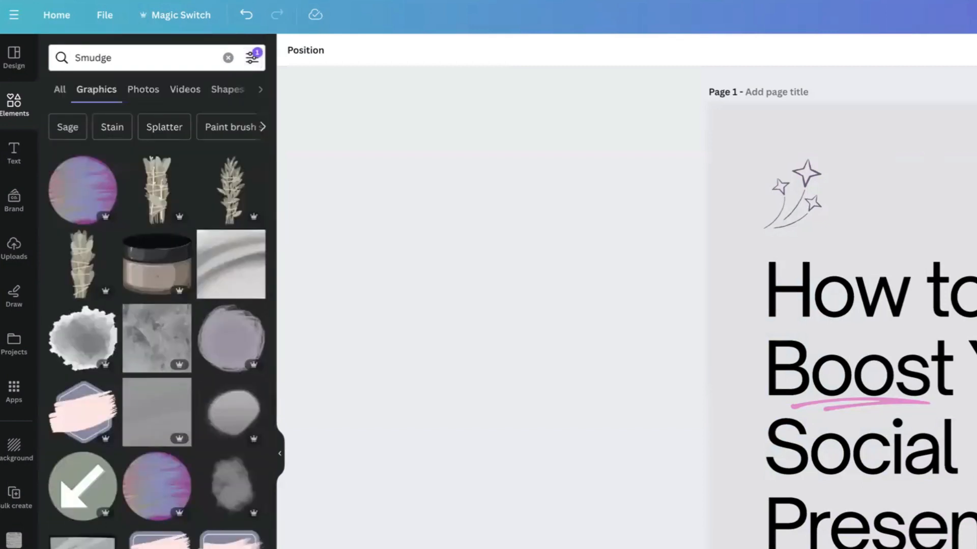
Step: Try adding the lavender round smudge graphic to page 1 at full size
{"action": "scroll", "coordinate": [162, 331], "scroll_direction": "down", "scroll_amount": 15}
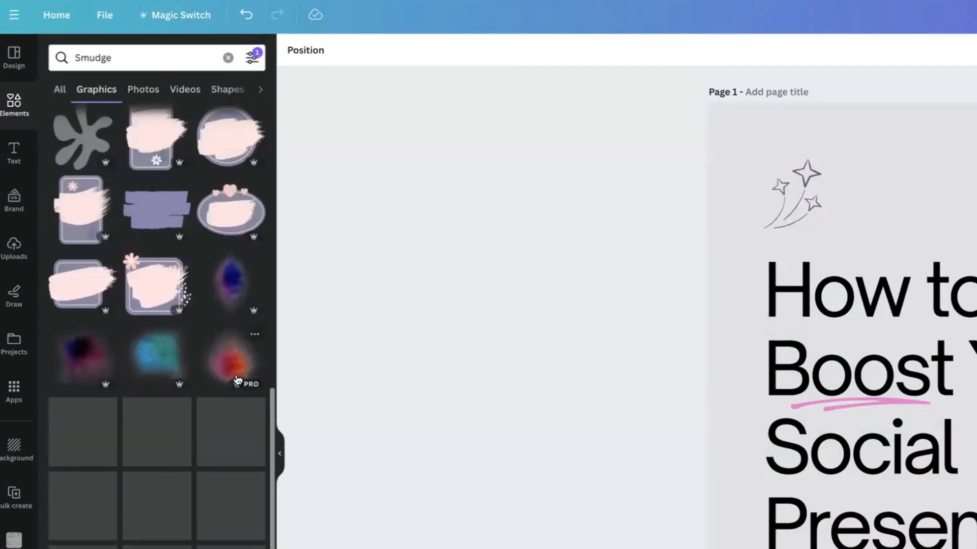
{"action": "scroll", "coordinate": [235, 378], "scroll_direction": "up", "scroll_amount": 10}
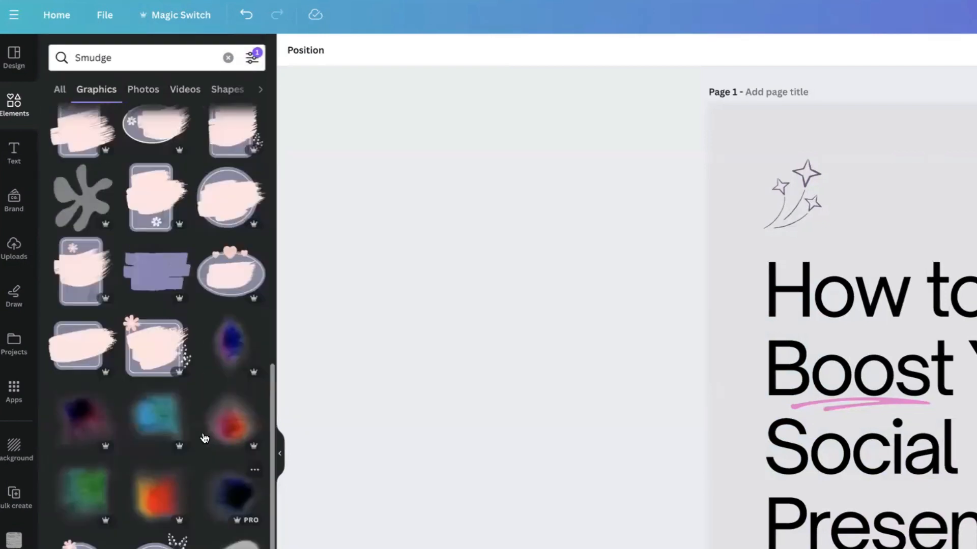
{"action": "scroll", "coordinate": [205, 437], "scroll_direction": "up", "scroll_amount": 2}
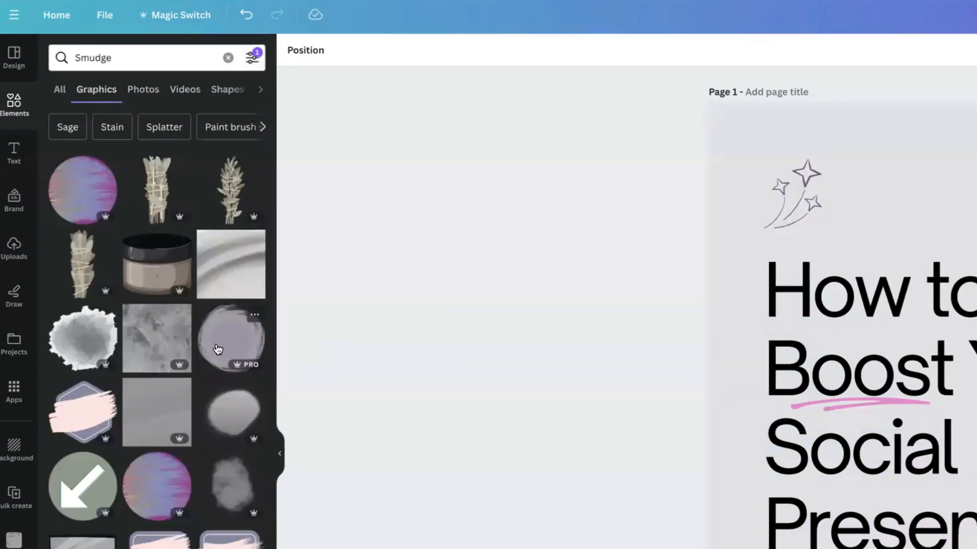
{"action": "mouse_move", "coordinate": [219, 346]}
{"action": "left_mouse_down"}
{"action": "mouse_move", "coordinate": [588, 381]}
{"action": "mouse_move", "coordinate": [676, 374]}
{"action": "left_mouse_up"}
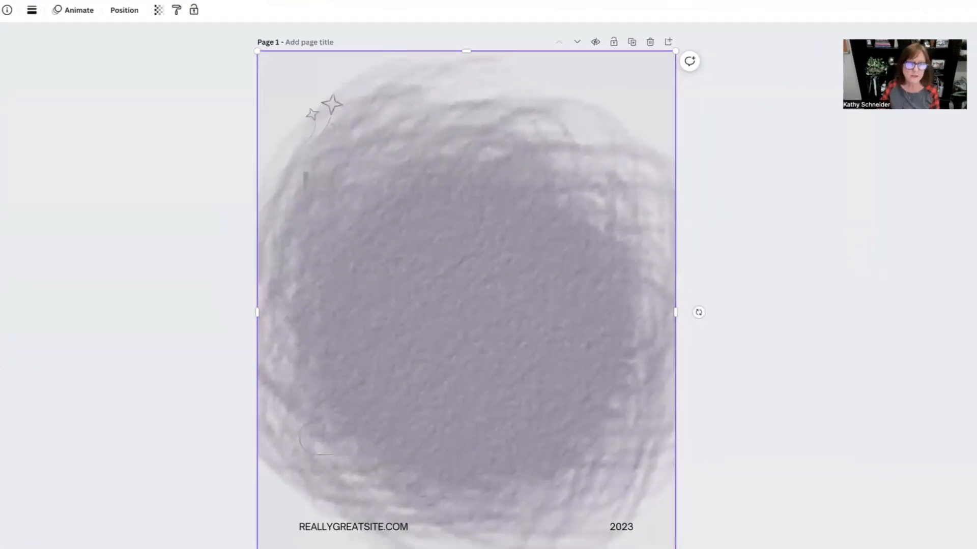
{"action": "key", "text": "super+z"}
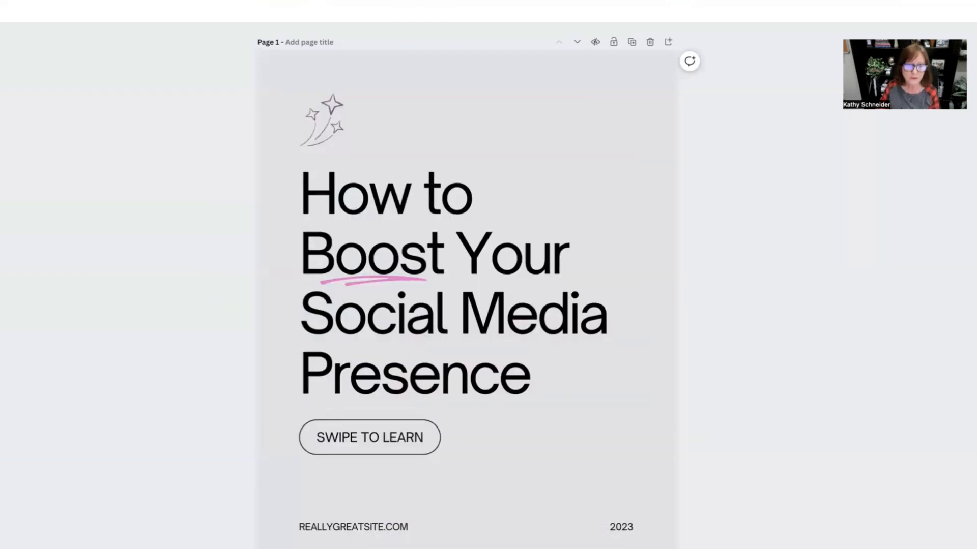
Step: Add the lavender smudge graphic to page 1, shrink it, and place it behind the left side of the title
{"action": "mouse_move", "coordinate": [2, 242]}
{"action": "left_mouse_down"}
{"action": "mouse_move", "coordinate": [244, 292]}
{"action": "mouse_move", "coordinate": [251, 298]}
{"action": "mouse_move", "coordinate": [204, 411]}
{"action": "mouse_move", "coordinate": [262, 464]}
{"action": "mouse_move", "coordinate": [297, 395]}
{"action": "mouse_move", "coordinate": [499, 310]}
{"action": "mouse_move", "coordinate": [481, 192]}
{"action": "mouse_move", "coordinate": [708, 360]}
{"action": "left_mouse_up"}
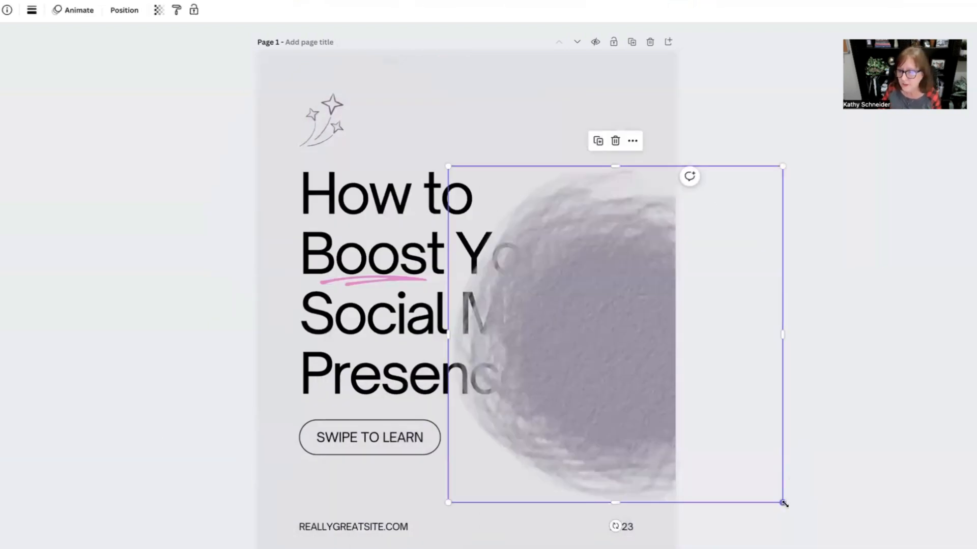
{"action": "left_click_drag", "start_coordinate": [783, 504], "coordinate": [671, 447]}
{"action": "left_click_drag", "start_coordinate": [617, 359], "coordinate": [295, 343]}
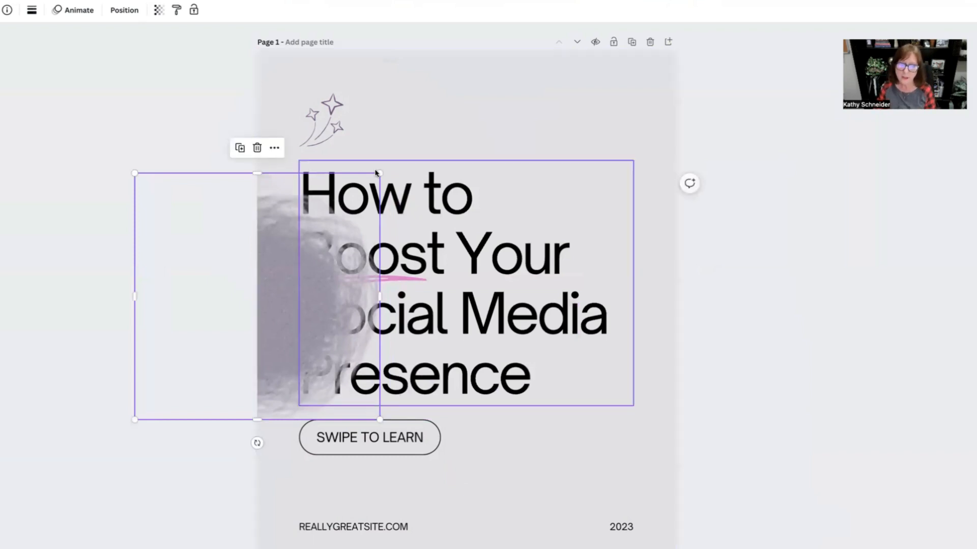
{"action": "left_click_drag", "start_coordinate": [376, 173], "coordinate": [428, 125]}
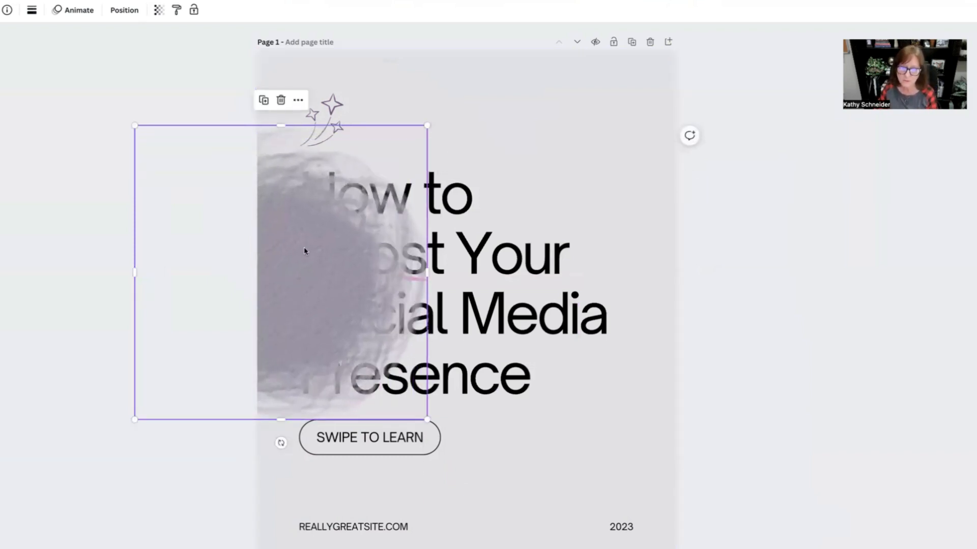
{"action": "left_click_drag", "start_coordinate": [304, 250], "coordinate": [306, 269]}
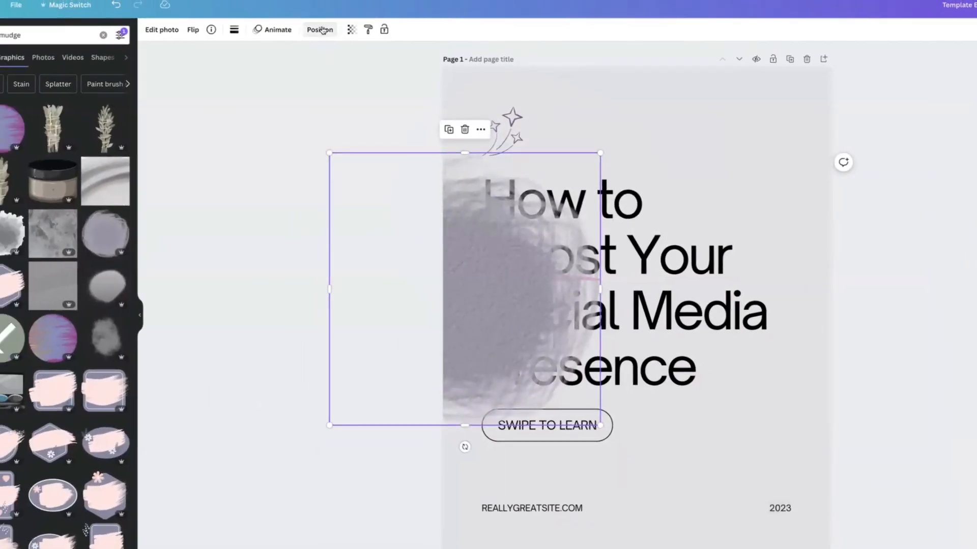
Step: Send the smudge graphic to the back and set its transparency to 51
{"action": "left_click", "coordinate": [321, 30]}
{"action": "left_click", "coordinate": [79, 73]}
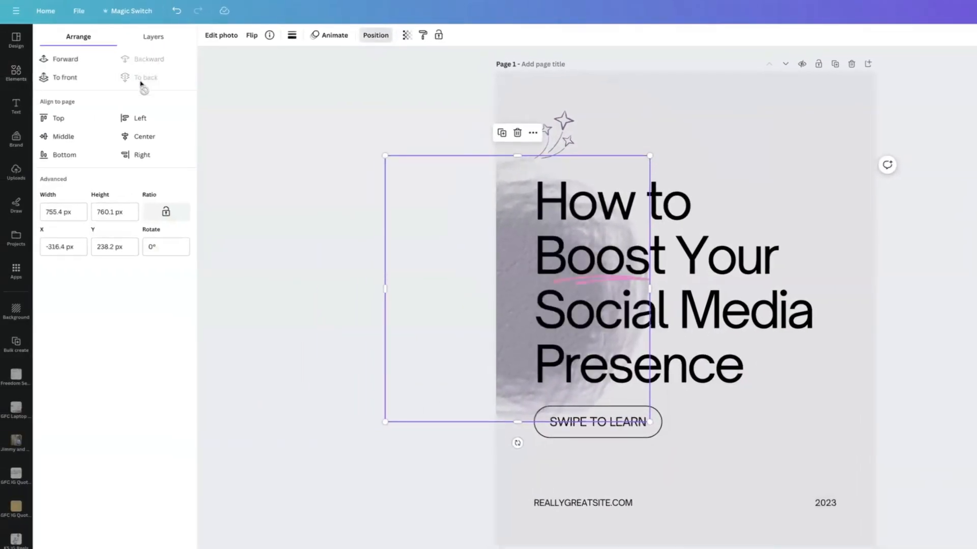
{"action": "left_click", "coordinate": [407, 36]}
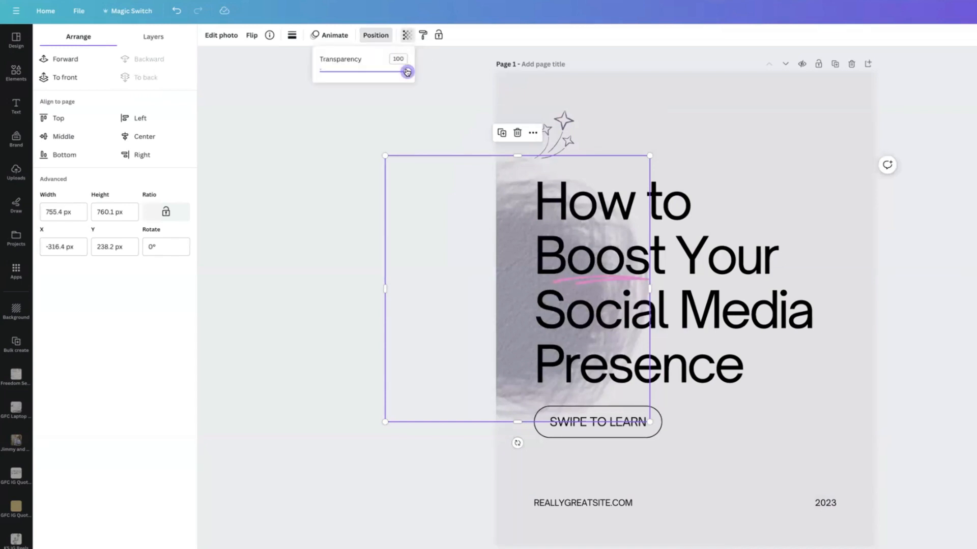
{"action": "left_click_drag", "start_coordinate": [407, 71], "coordinate": [369, 71]}
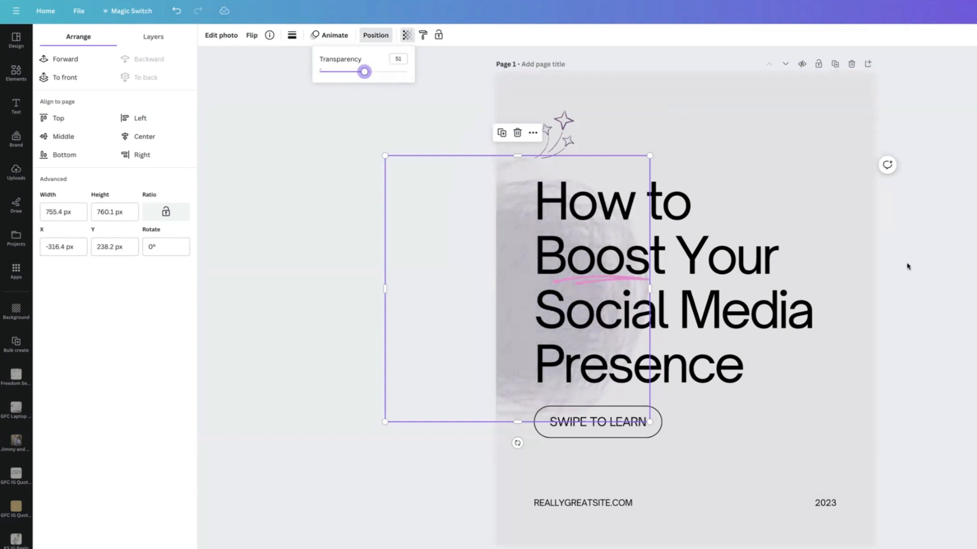
Step: Change the page 1 title font to The Seasons
{"action": "left_click", "coordinate": [725, 302]}
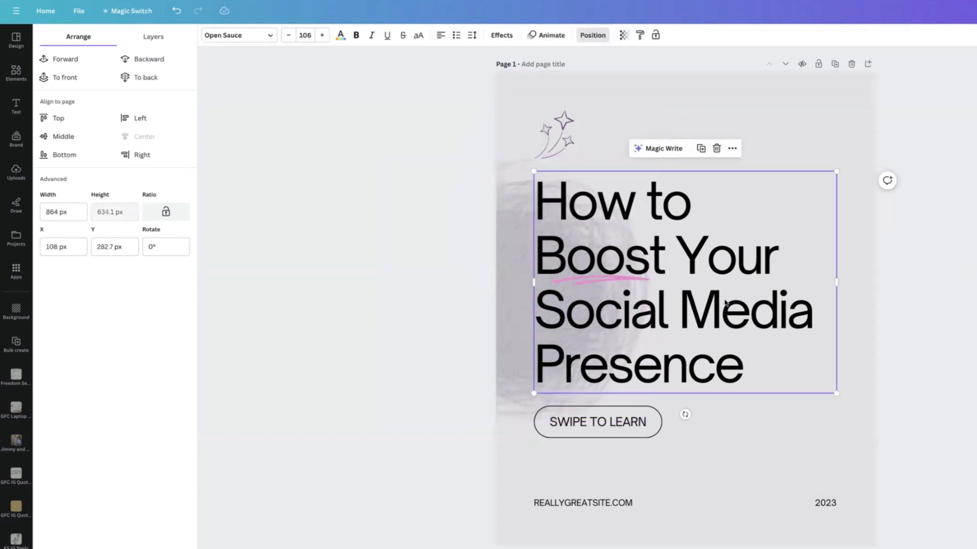
{"action": "left_click", "coordinate": [270, 36]}
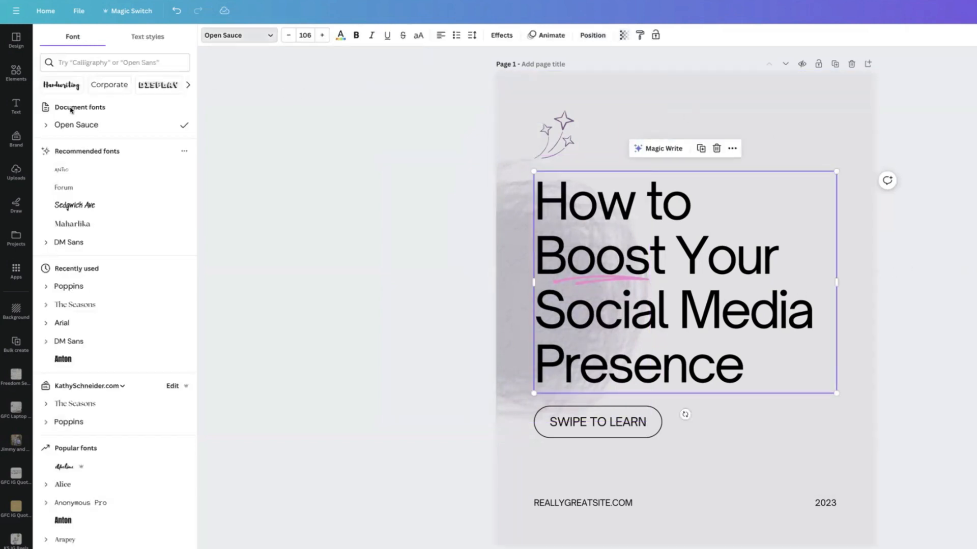
{"action": "left_click", "coordinate": [78, 306]}
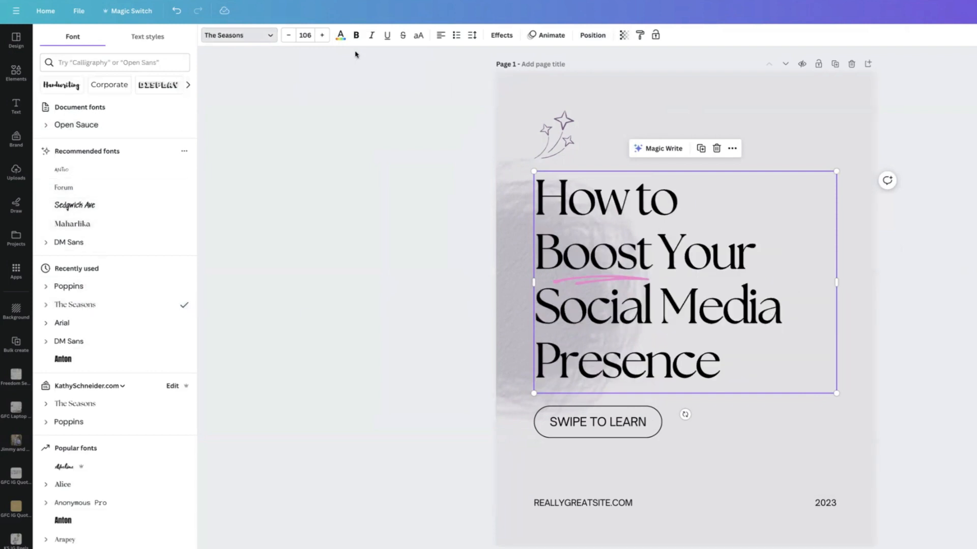
Step: Recolour the title text with the brand's dark purple and apply that colour change across all pages
{"action": "left_click", "coordinate": [341, 36]}
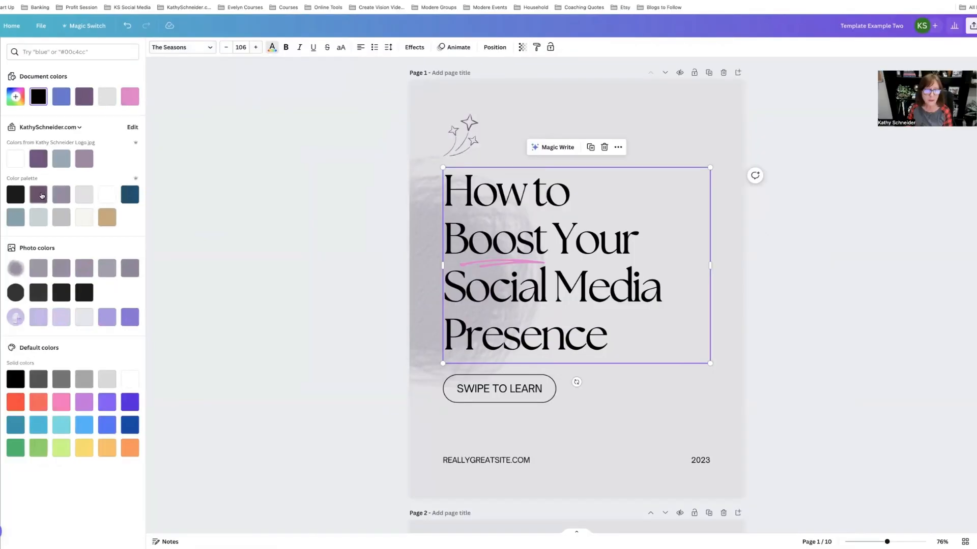
{"action": "left_click", "coordinate": [76, 202]}
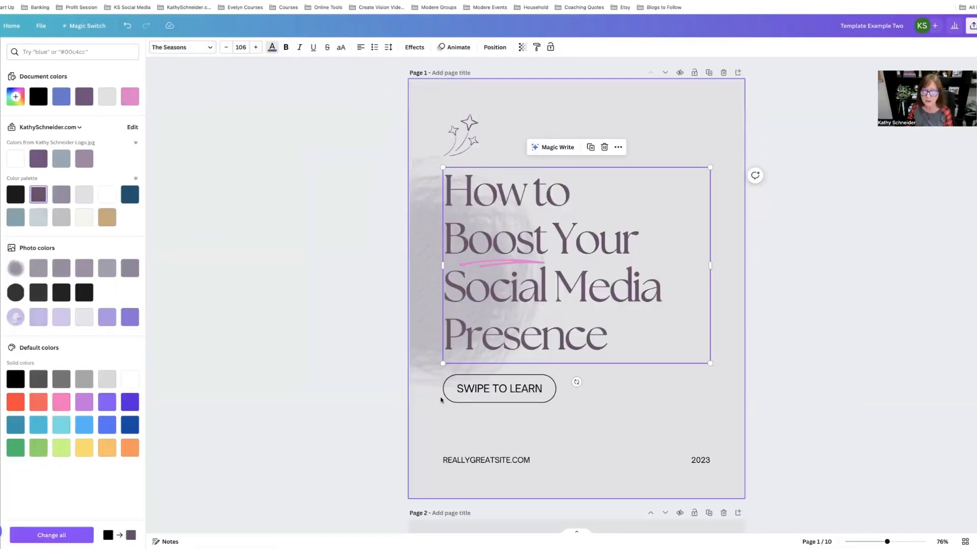
{"action": "left_click", "coordinate": [64, 536]}
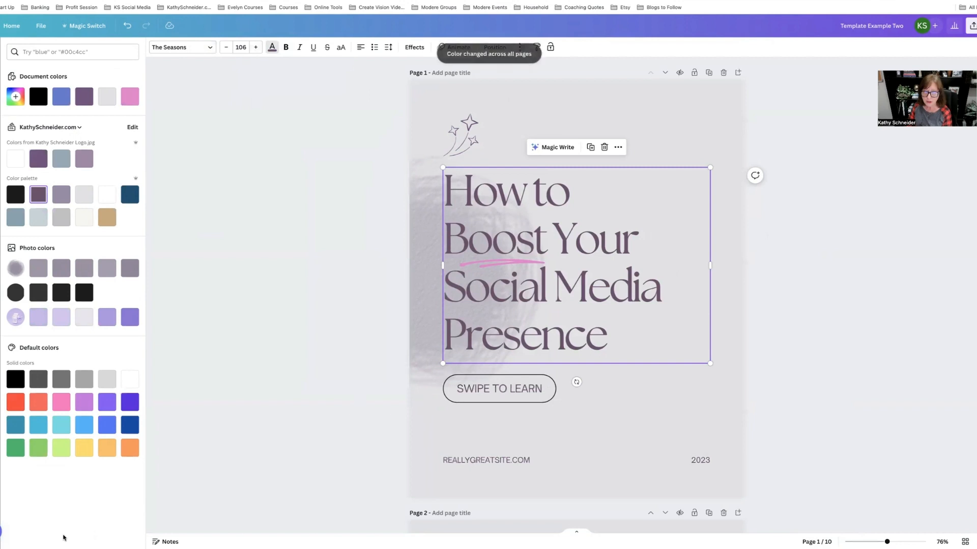
Step: Recolour the pink underline squiggle on page 1 to the navy blue from the brand palette
{"action": "left_click", "coordinate": [645, 443]}
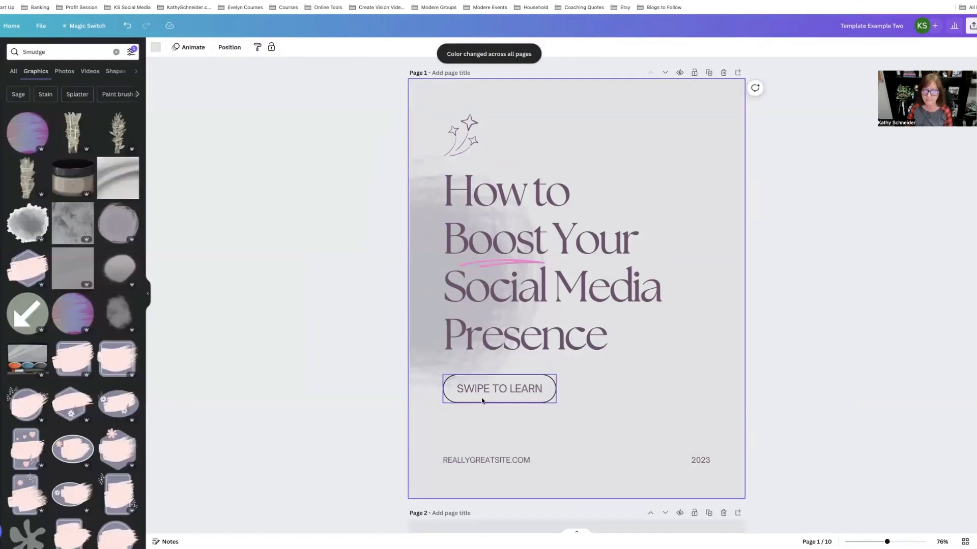
{"action": "left_click", "coordinate": [492, 261]}
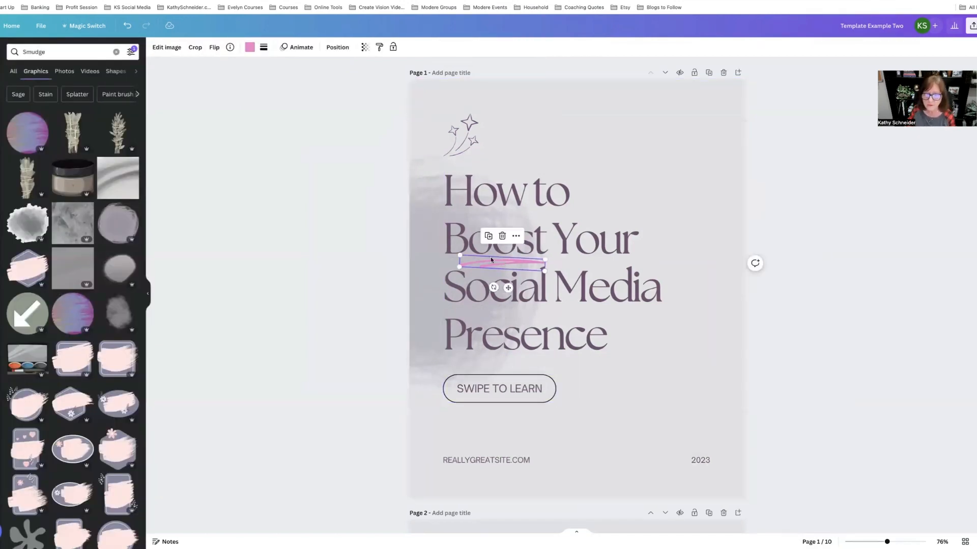
{"action": "left_click", "coordinate": [250, 47]}
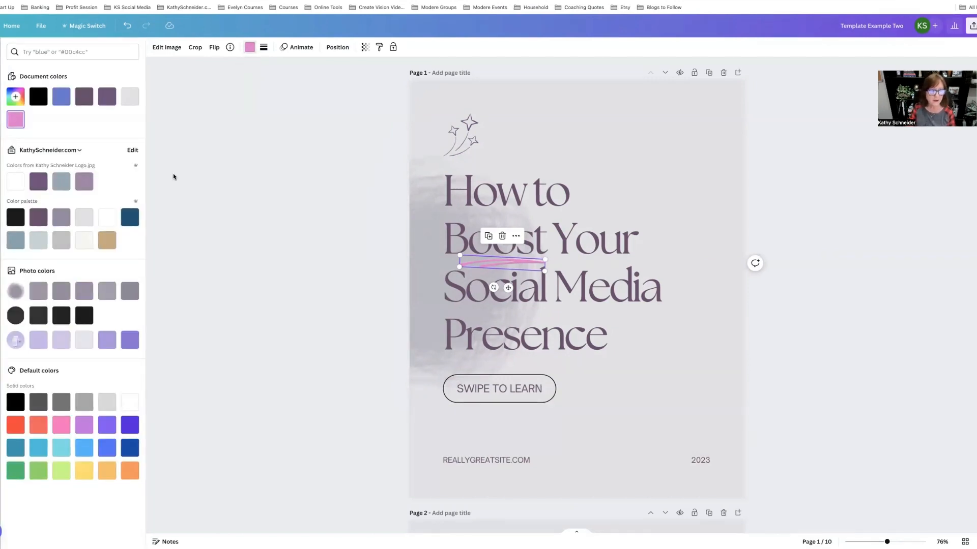
{"action": "left_click", "coordinate": [129, 219]}
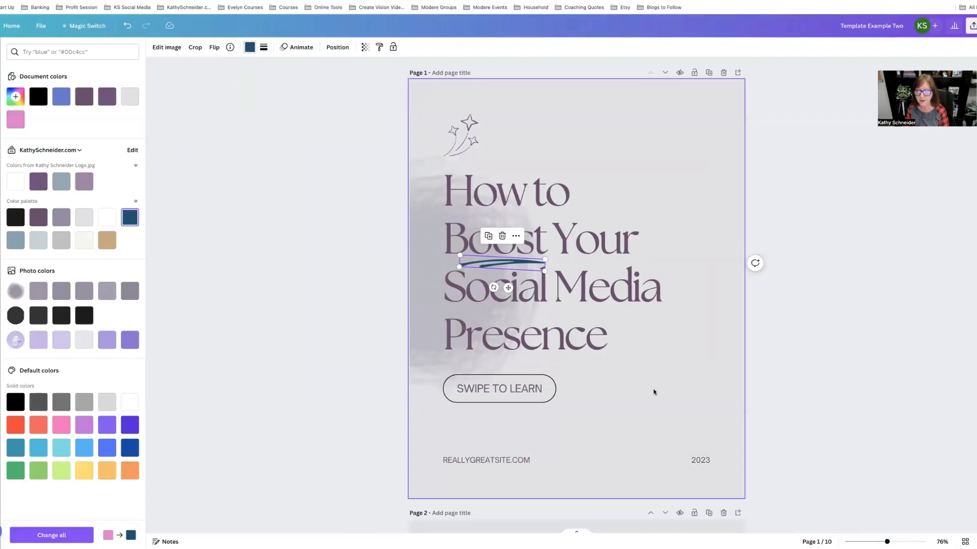
Step: Remove the 2023 year text from page 1 and select the website text
{"action": "left_click", "coordinate": [706, 427]}
{"action": "left_click", "coordinate": [703, 461]}
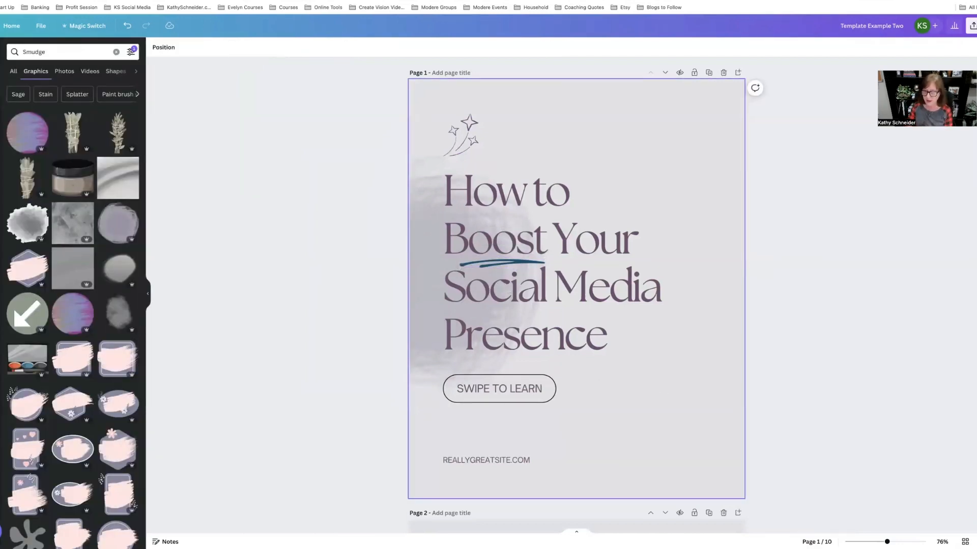
{"action": "left_click", "coordinate": [508, 460]}
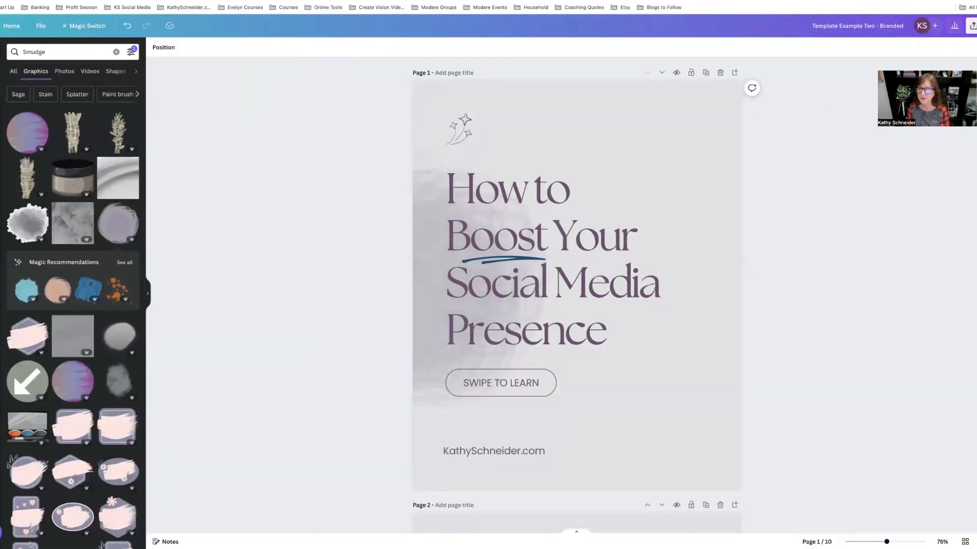
Step: Scroll through the first pages of the branded version of the carousel to review it
{"action": "scroll", "coordinate": [596, 220], "scroll_direction": "down", "scroll_amount": 5}
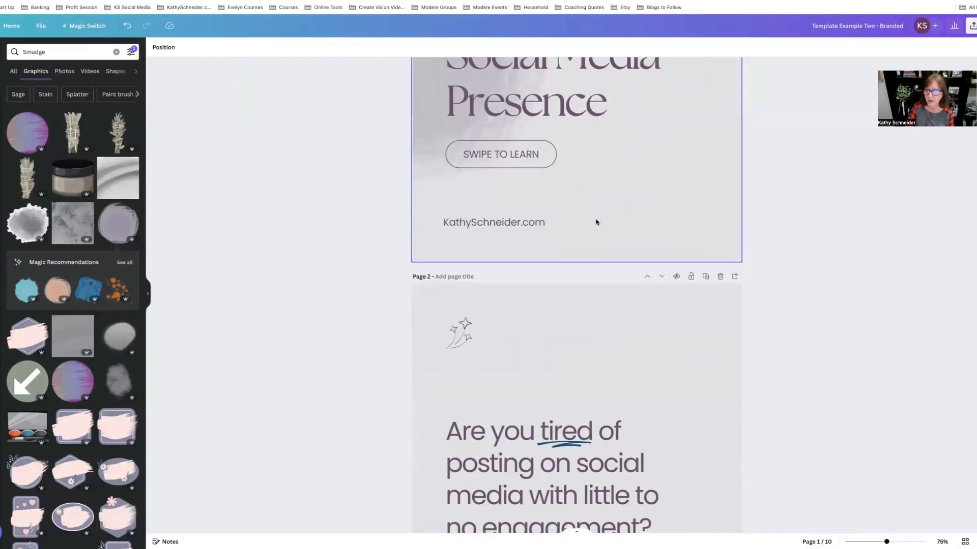
{"action": "scroll", "coordinate": [596, 221], "scroll_direction": "down", "scroll_amount": 8}
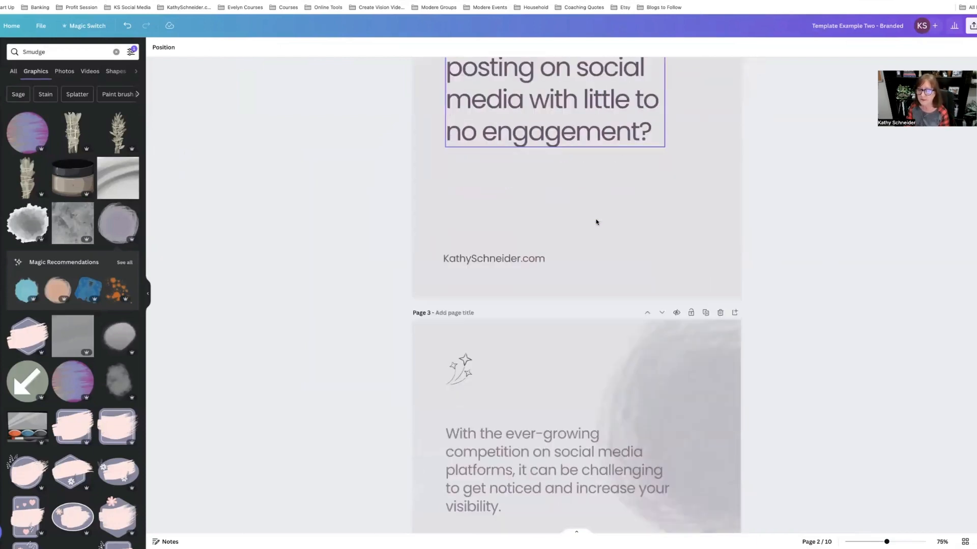
{"action": "scroll", "coordinate": [596, 222], "scroll_direction": "down", "scroll_amount": 4}
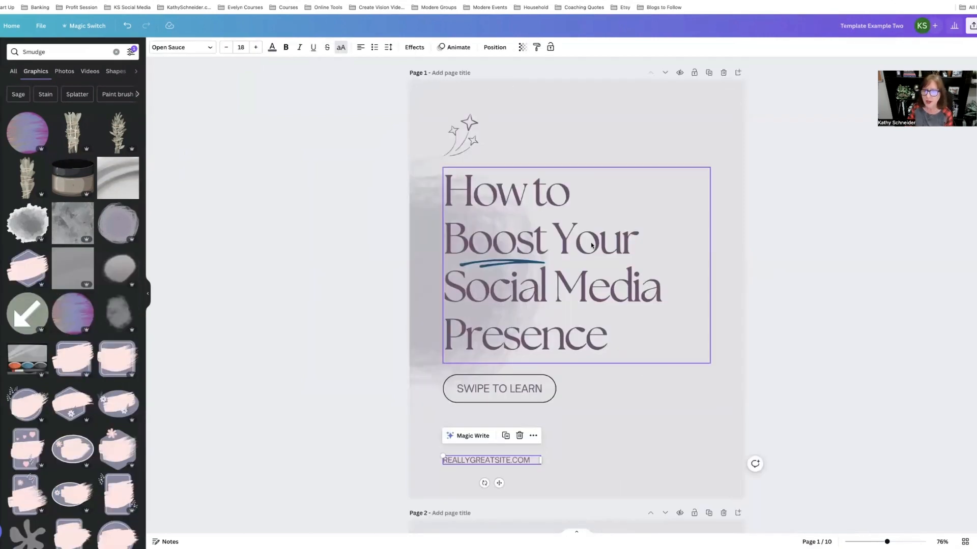
Step: Recolour the pink underline under "tired" on page 2 to the brand navy blue
{"action": "scroll", "coordinate": [591, 242], "scroll_direction": "down", "scroll_amount": 8}
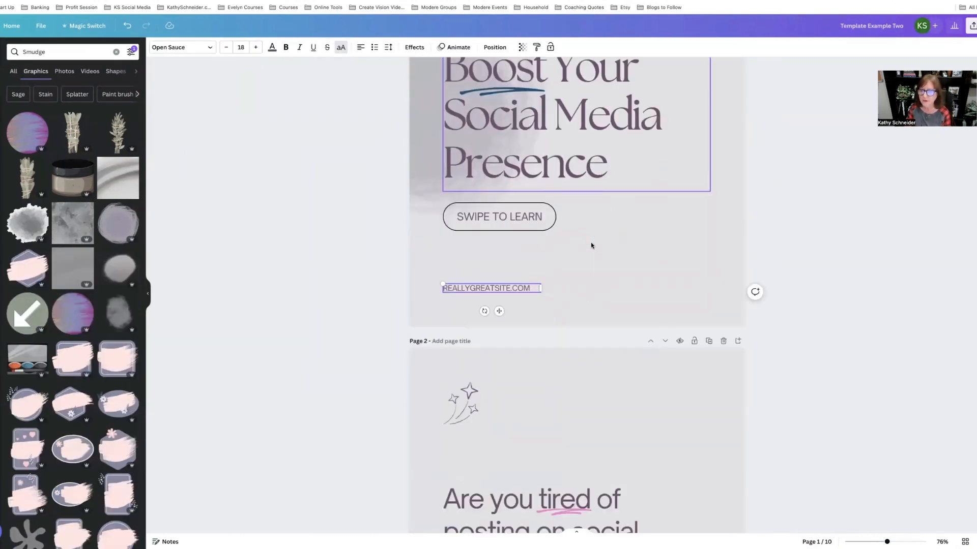
{"action": "scroll", "coordinate": [591, 245], "scroll_direction": "down", "scroll_amount": 2}
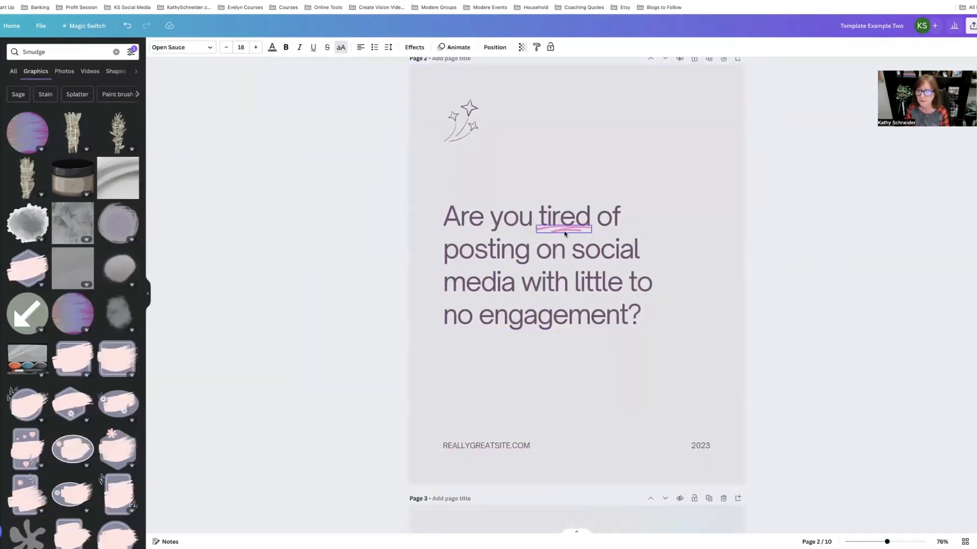
{"action": "left_click", "coordinate": [563, 233]}
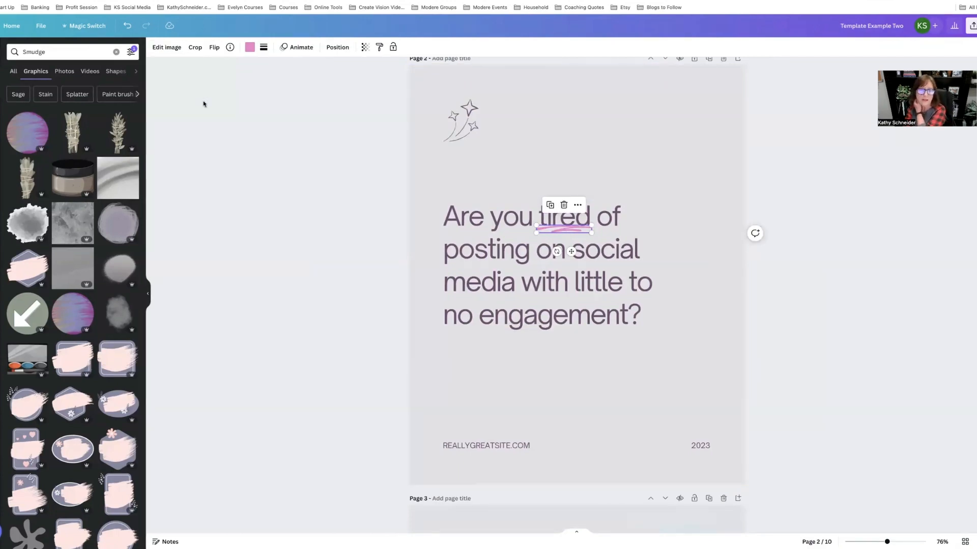
{"action": "left_click", "coordinate": [250, 47]}
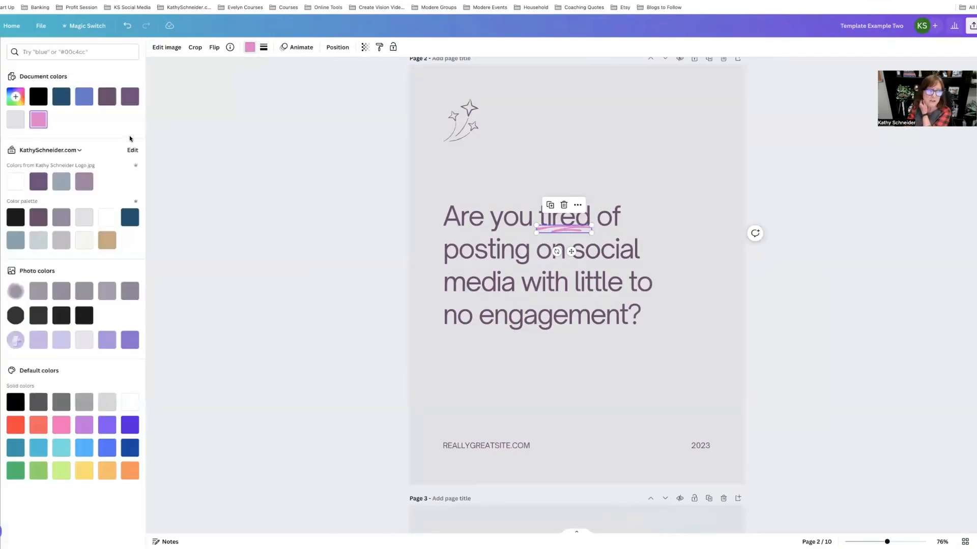
{"action": "left_click", "coordinate": [134, 217]}
Step: Scroll through all pages of the branded carousel to review the restyled fonts, colours and website text
{"action": "mouse_move", "coordinate": [156, 523]}
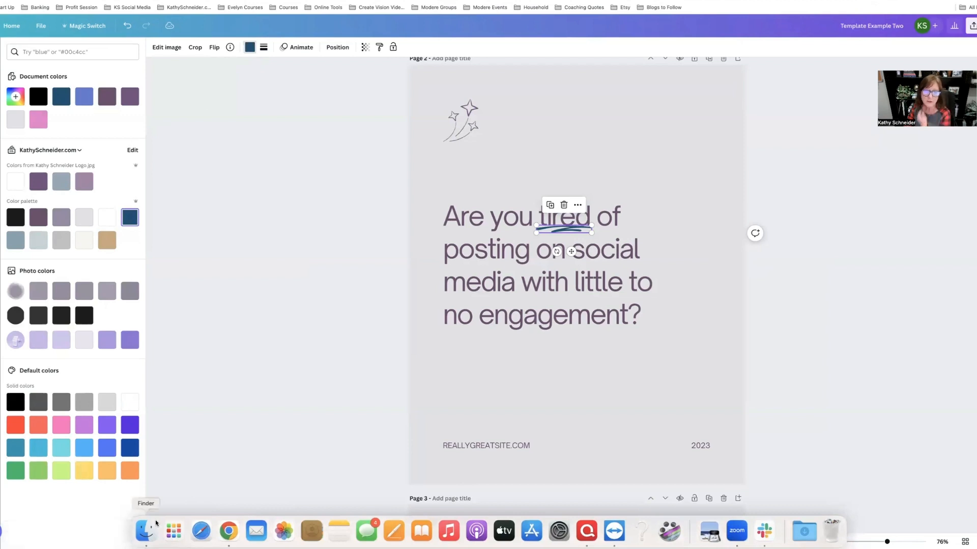
{"action": "scroll", "coordinate": [582, 445], "scroll_direction": "down", "scroll_amount": 5}
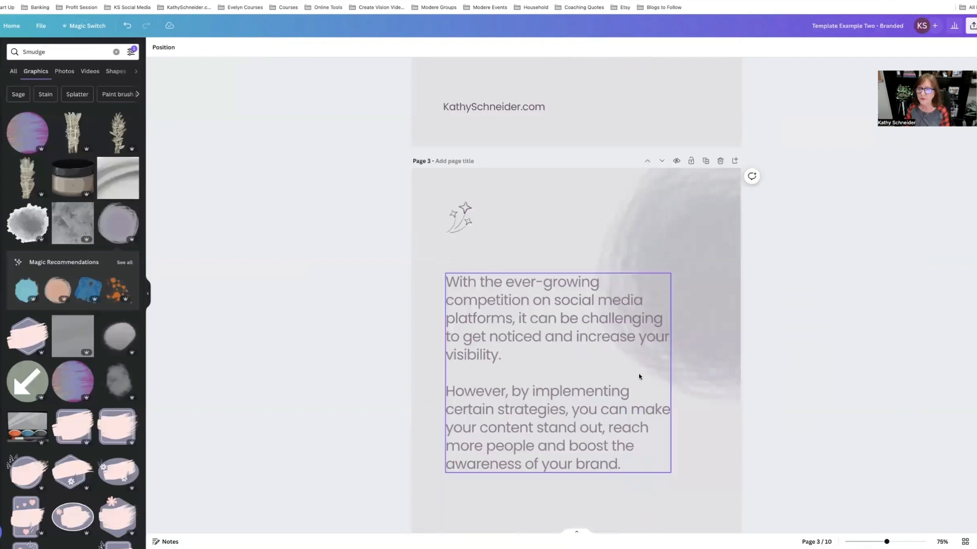
{"action": "scroll", "coordinate": [640, 376], "scroll_direction": "down", "scroll_amount": 4}
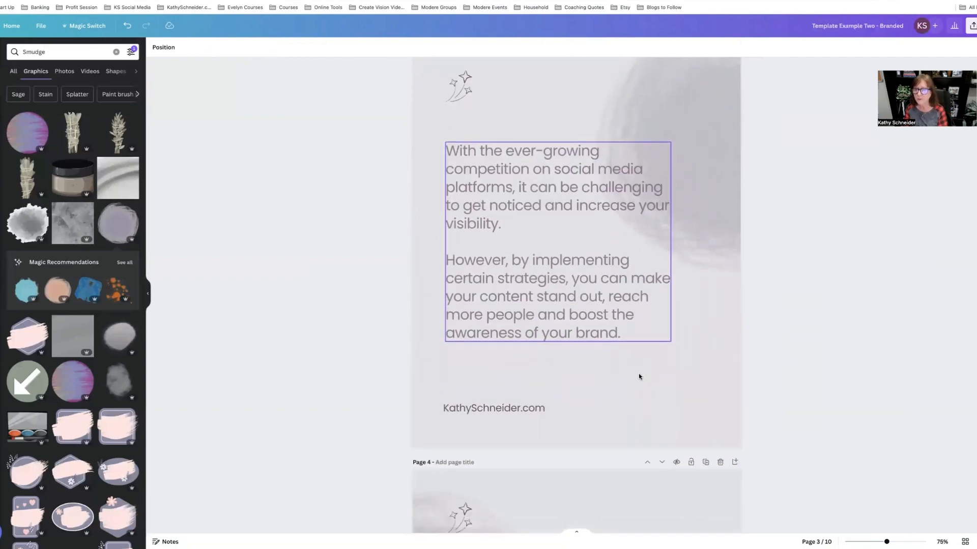
{"action": "scroll", "coordinate": [639, 377], "scroll_direction": "down", "scroll_amount": 6}
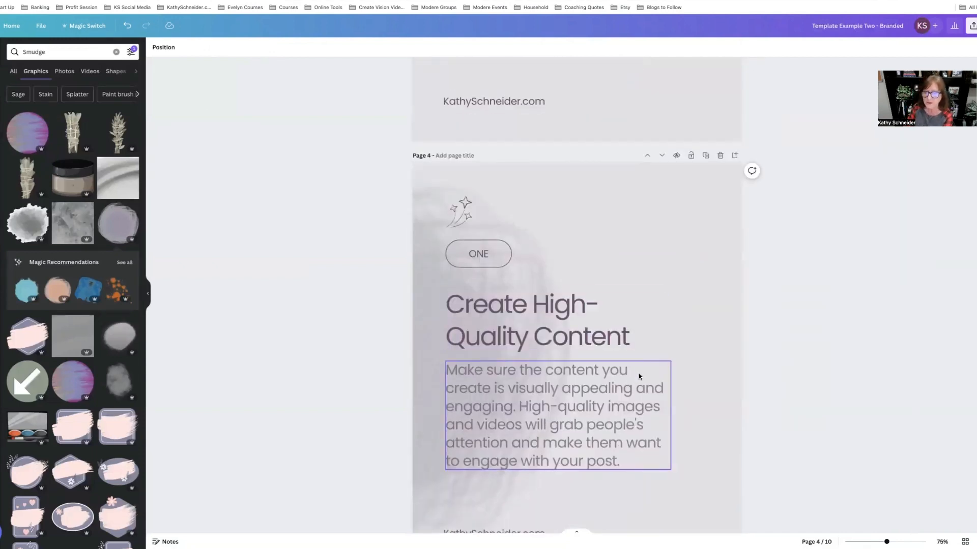
{"action": "scroll", "coordinate": [639, 376], "scroll_direction": "down", "scroll_amount": 9}
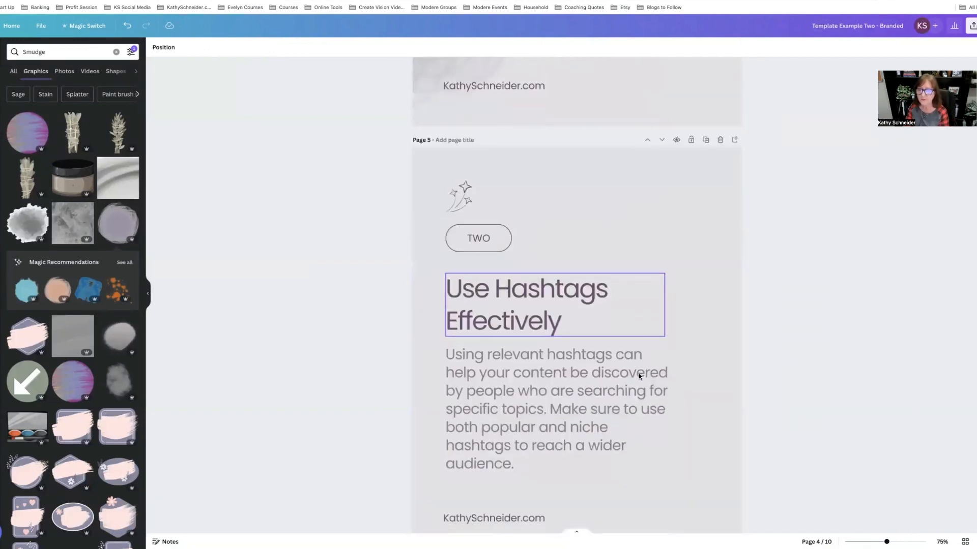
{"action": "scroll", "coordinate": [639, 377], "scroll_direction": "up", "scroll_amount": 7}
{"action": "scroll", "coordinate": [639, 377], "scroll_direction": "down", "scroll_amount": 3}
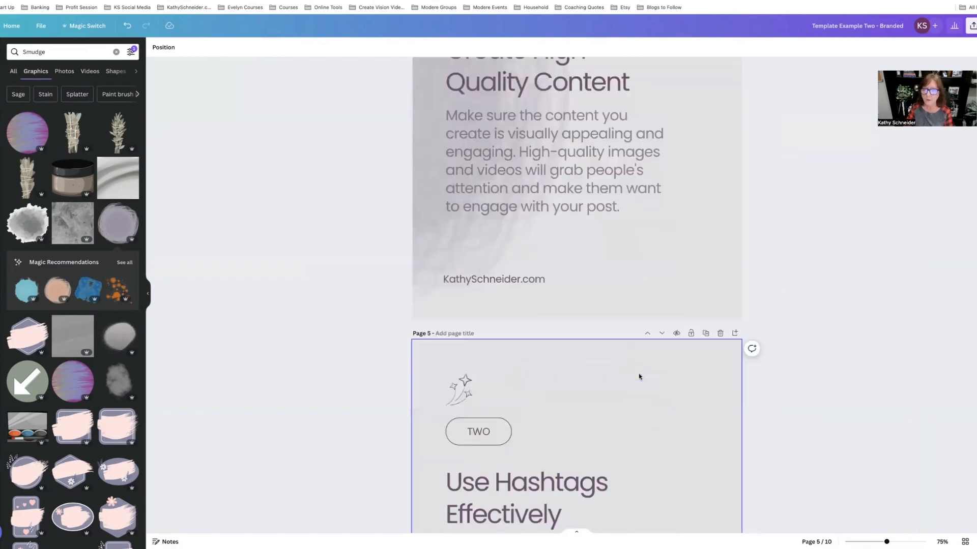
{"action": "scroll", "coordinate": [639, 376], "scroll_direction": "down", "scroll_amount": 15}
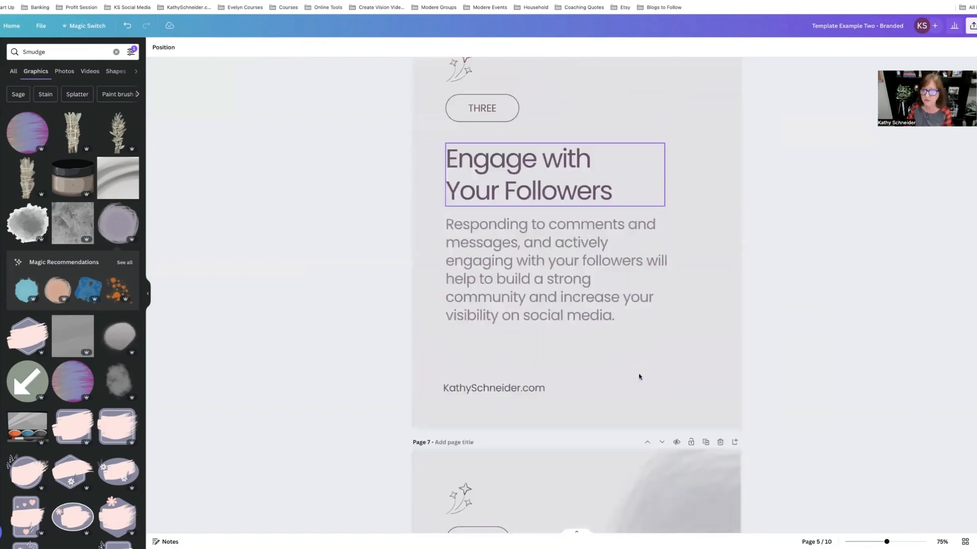
{"action": "scroll", "coordinate": [639, 376], "scroll_direction": "down", "scroll_amount": 5}
{"action": "scroll", "coordinate": [686, 385], "scroll_direction": "down", "scroll_amount": 5}
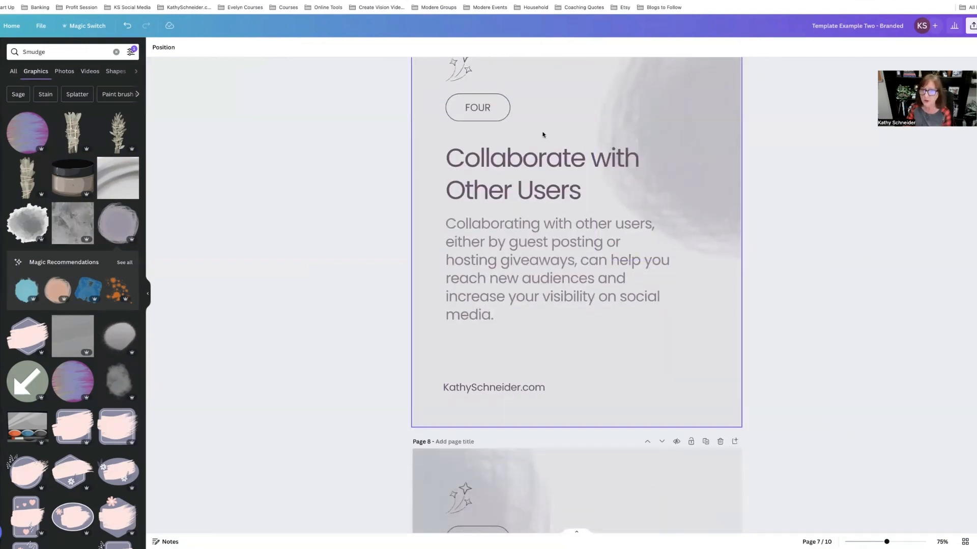
{"action": "scroll", "coordinate": [692, 382], "scroll_direction": "down", "scroll_amount": 4}
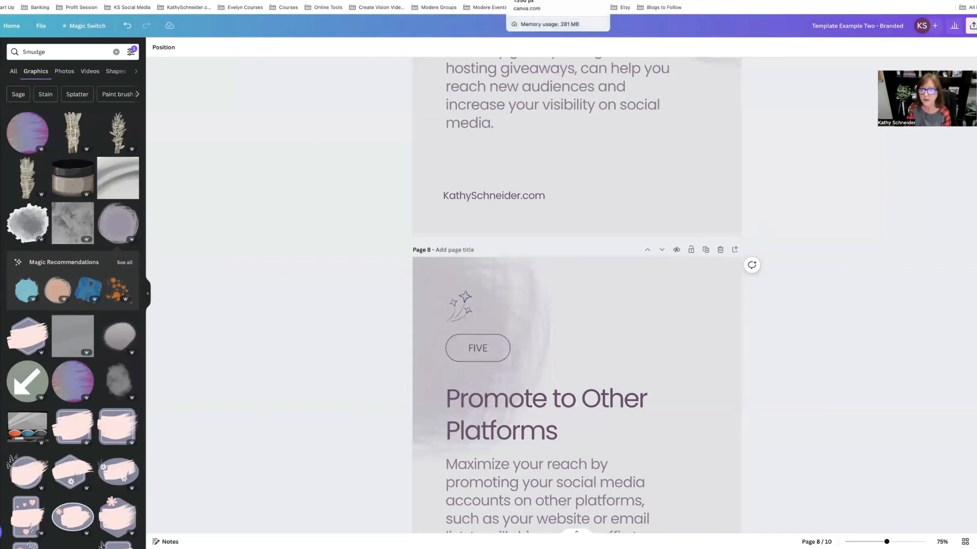
Step: Open Template Example Three and scroll through its pages
{"action": "left_click", "coordinate": [549, 1]}
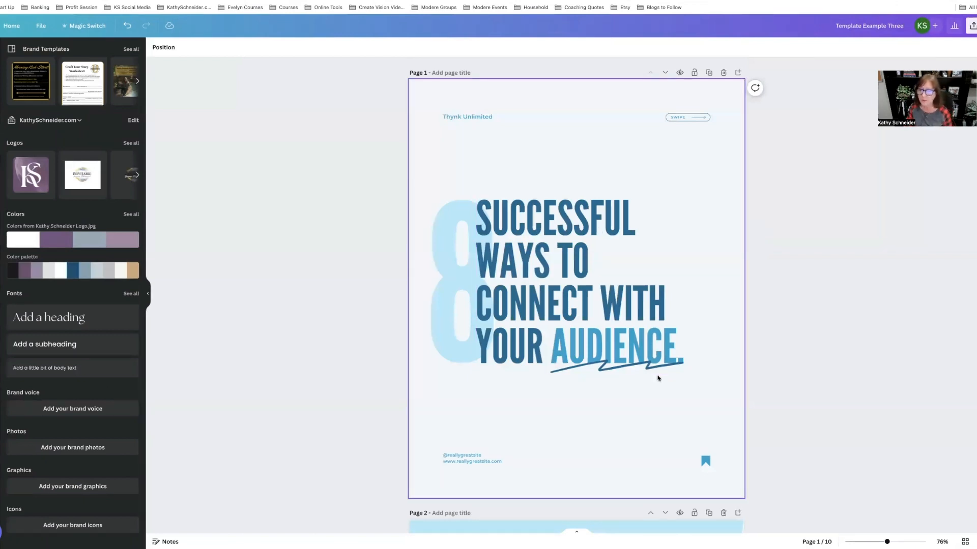
{"action": "scroll", "coordinate": [658, 378], "scroll_direction": "down", "scroll_amount": 8}
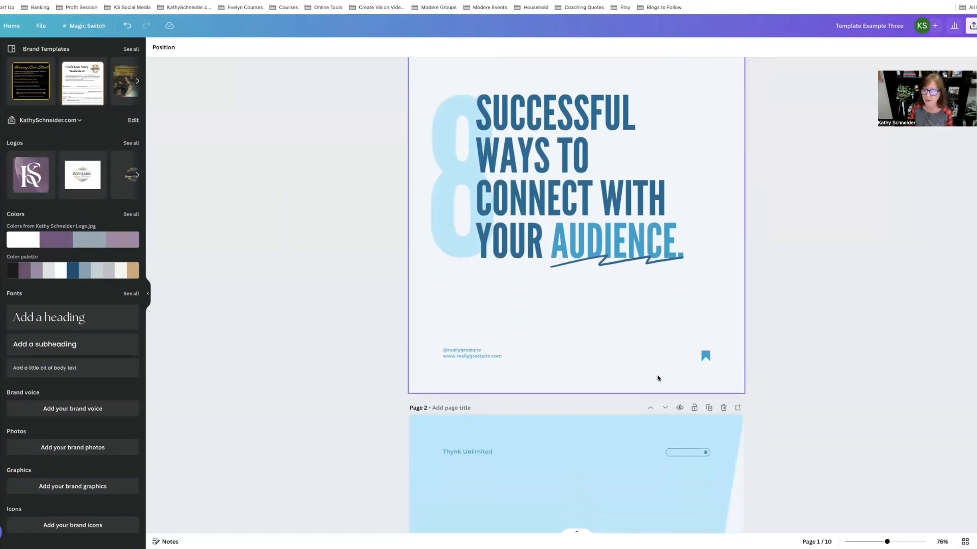
{"action": "scroll", "coordinate": [658, 378], "scroll_direction": "down", "scroll_amount": 10}
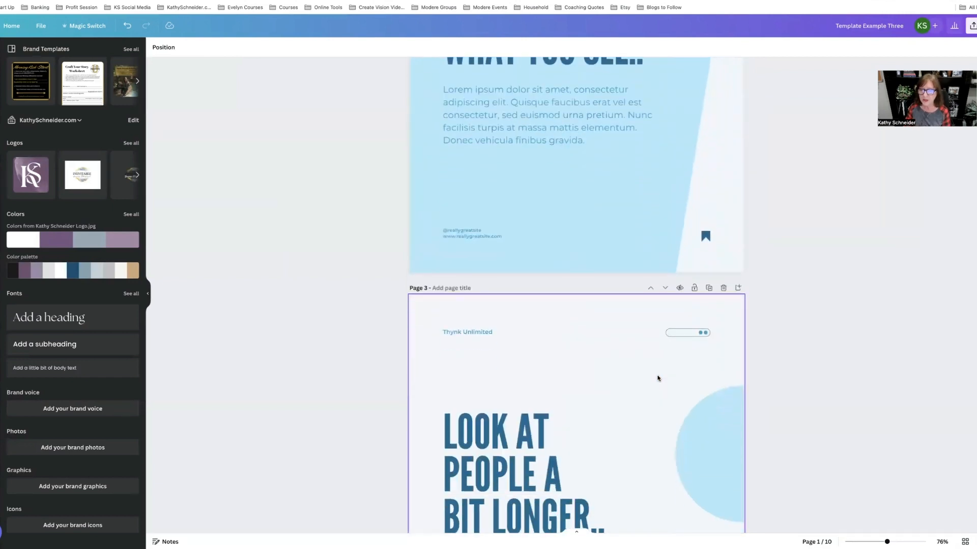
{"action": "scroll", "coordinate": [658, 378], "scroll_direction": "down", "scroll_amount": 5}
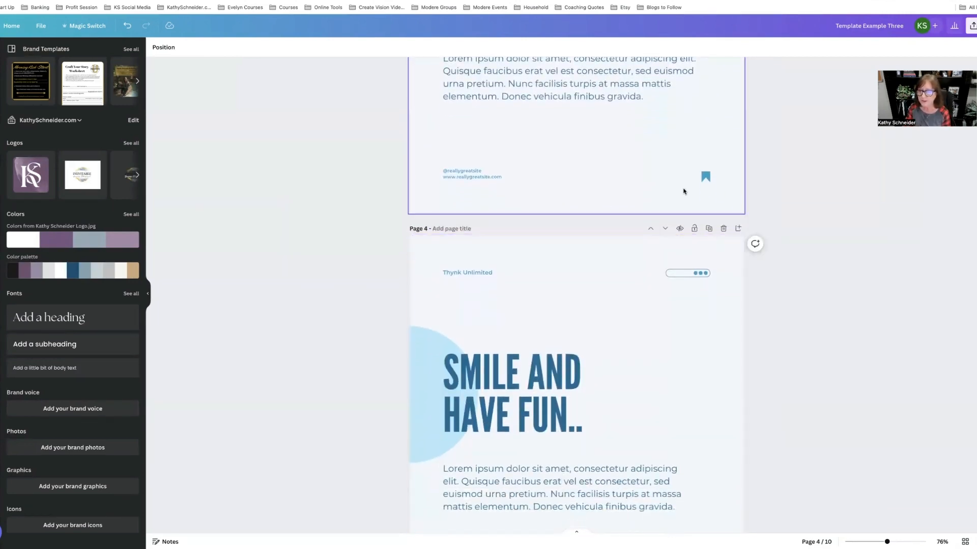
Step: Delete the "Thynk Unlimited" label at the top of page 1 of Template Example Three
{"action": "scroll", "coordinate": [552, 198], "scroll_direction": "up", "scroll_amount": 4}
{"action": "scroll", "coordinate": [552, 198], "scroll_direction": "up", "scroll_amount": 10}
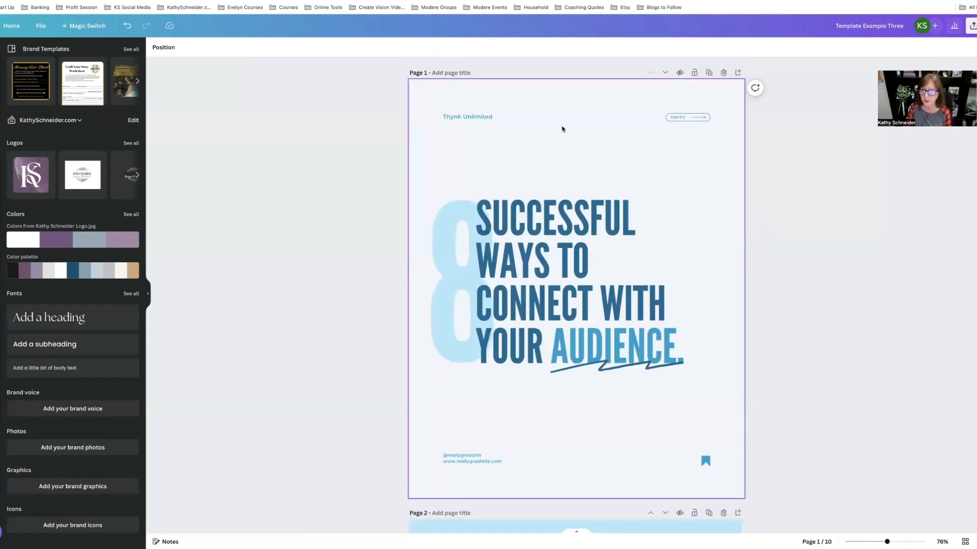
{"action": "left_click", "coordinate": [480, 118]}
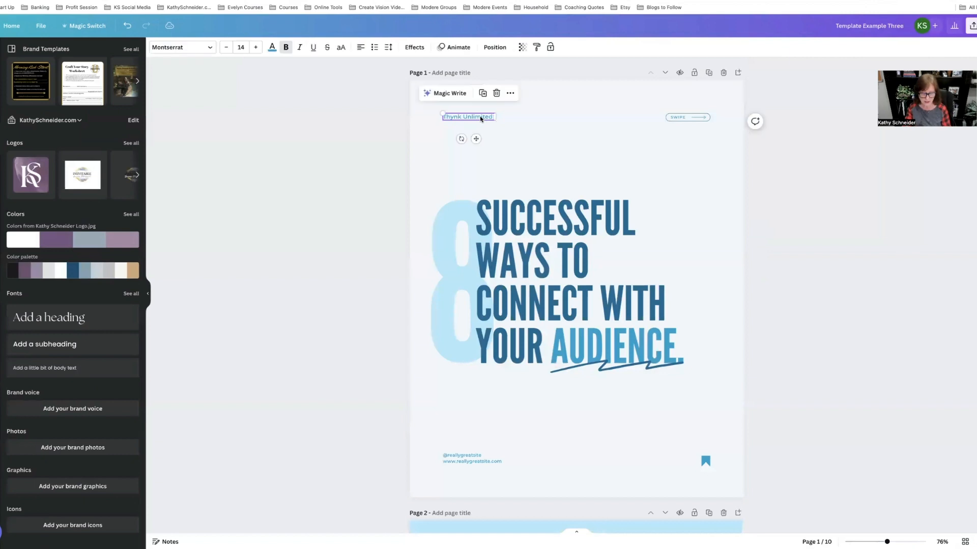
{"action": "key", "text": "Delete"}
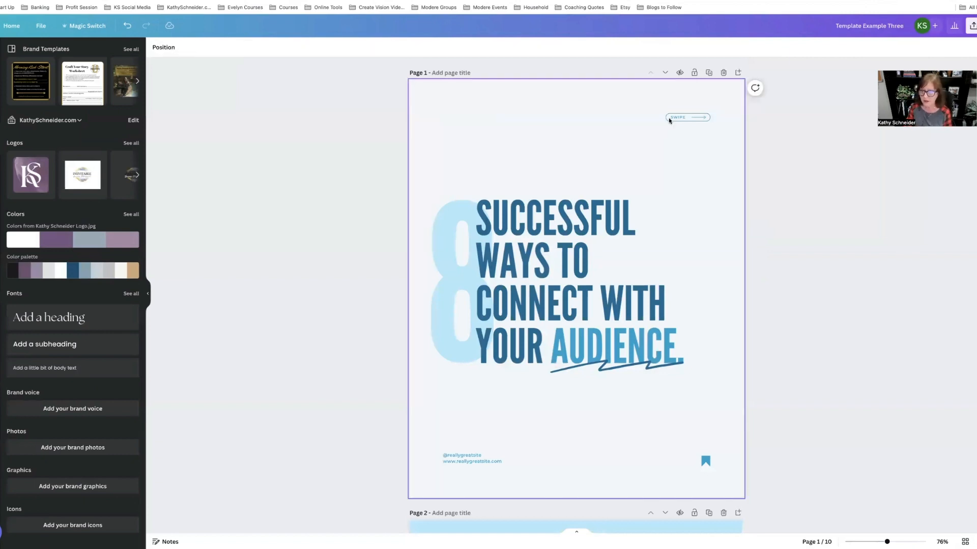
Step: Enlarge the Swipe button in the top corner of page 1
{"action": "left_click_drag", "start_coordinate": [718, 130], "coordinate": [648, 109]}
{"action": "left_click", "coordinate": [702, 178]}
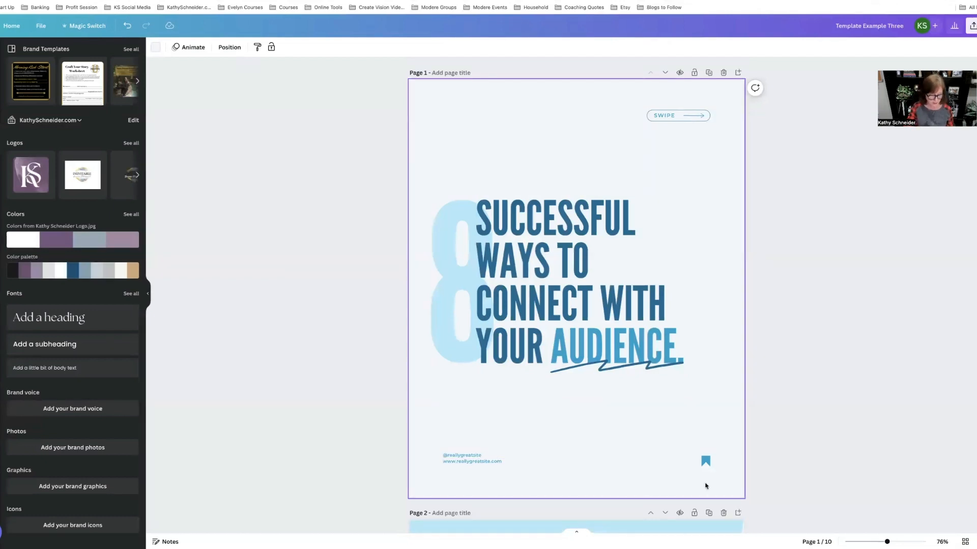
Step: Group the footer handle, website text and bookmark icon on page 1 and stretch the group wider across the page bottom
{"action": "left_click_drag", "start_coordinate": [715, 483], "coordinate": [435, 436]}
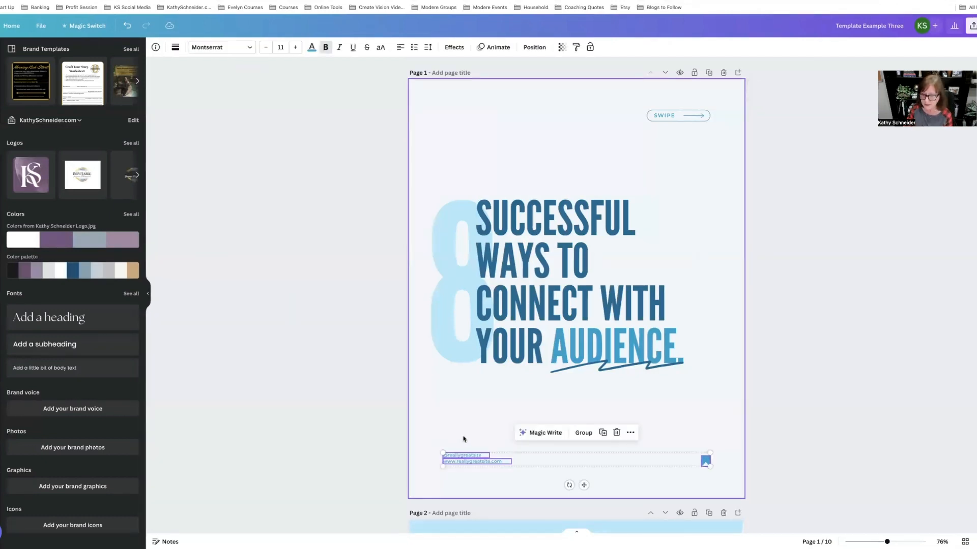
{"action": "left_click", "coordinate": [584, 434]}
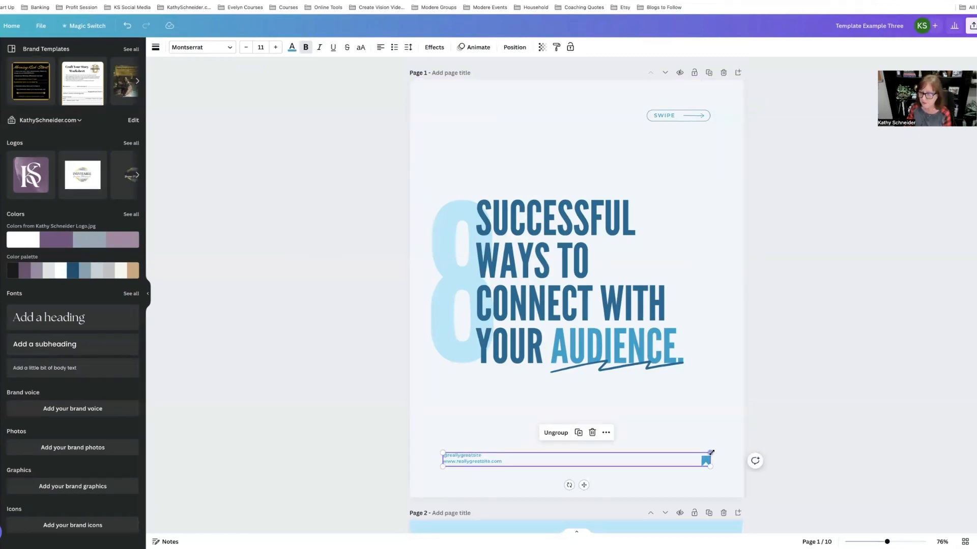
{"action": "left_click_drag", "start_coordinate": [710, 453], "coordinate": [736, 418]}
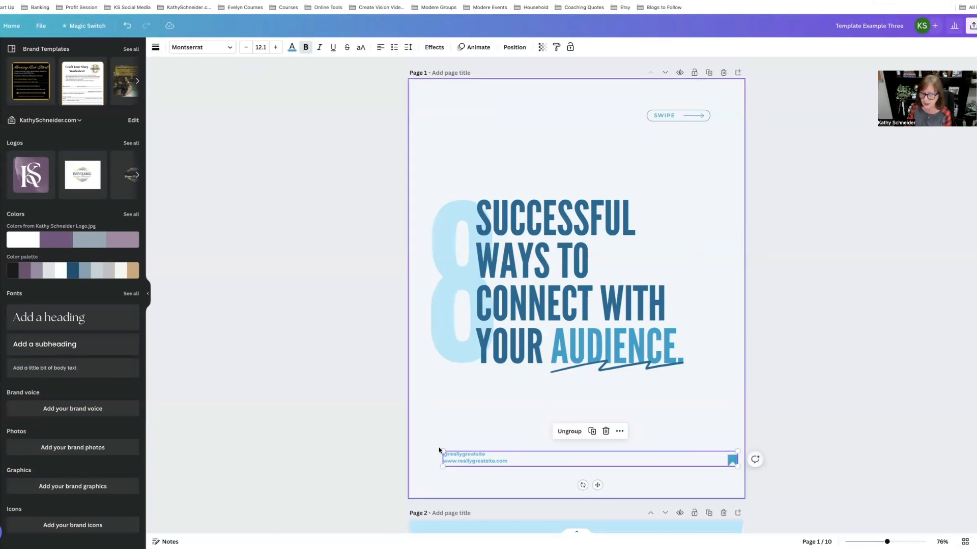
{"action": "left_click_drag", "start_coordinate": [441, 451], "coordinate": [425, 450]}
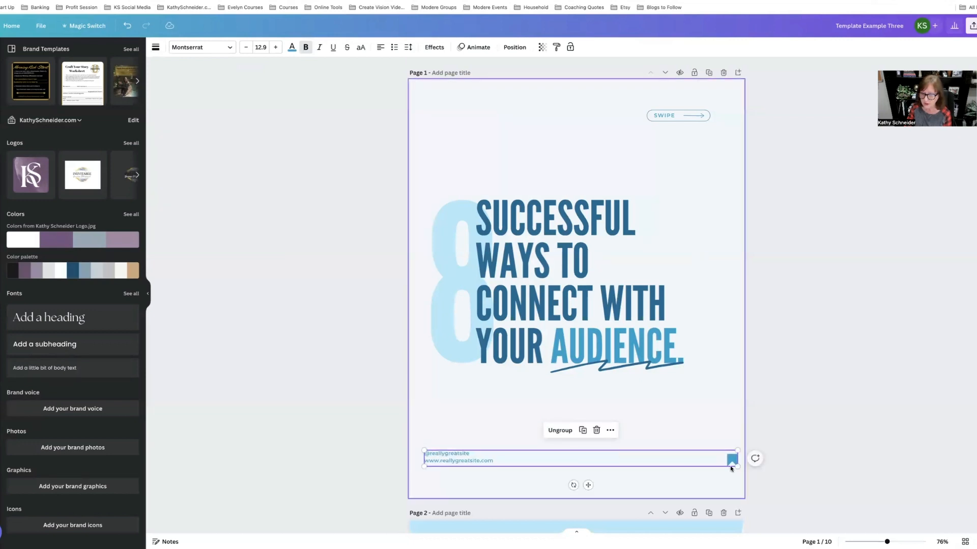
{"action": "left_click", "coordinate": [628, 450]}
{"action": "left_click", "coordinate": [635, 455]}
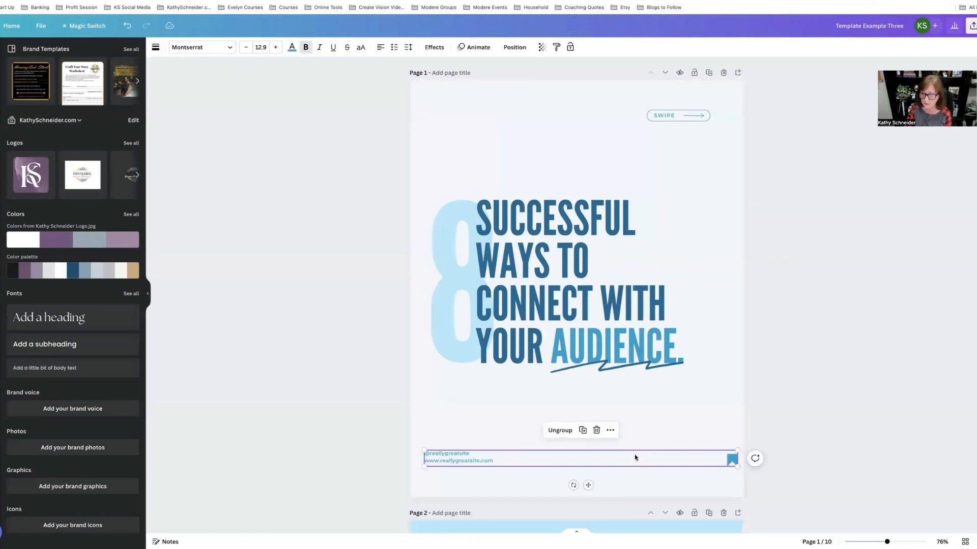
Step: Ungroup the footer and reposition the bookmark icon and the handle and website text inside the page margins
{"action": "left_click", "coordinate": [563, 431]}
{"action": "left_click", "coordinate": [726, 476]}
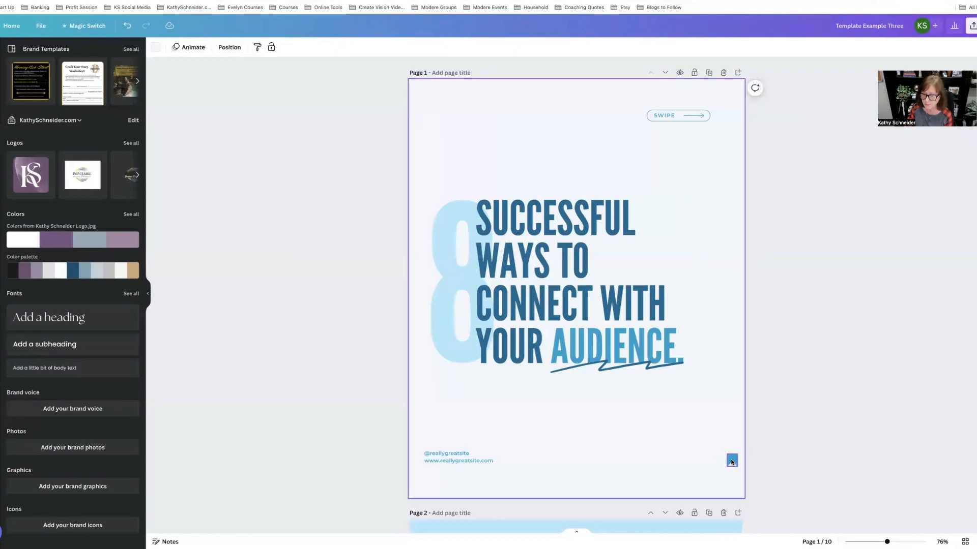
{"action": "left_click_drag", "start_coordinate": [732, 461], "coordinate": [704, 462]}
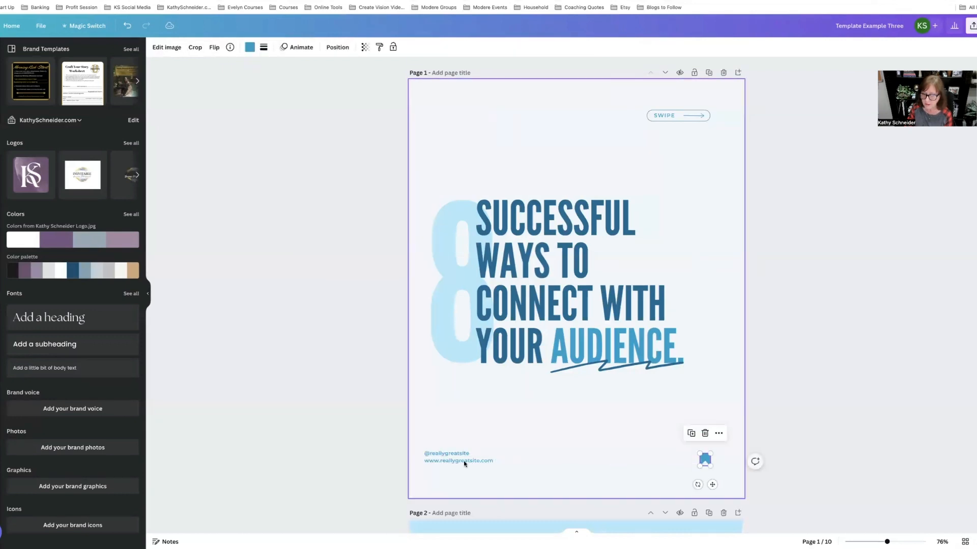
{"action": "mouse_move", "coordinate": [464, 462]}
{"action": "left_mouse_down"}
{"action": "mouse_move", "coordinate": [495, 461]}
{"action": "mouse_move", "coordinate": [455, 453]}
{"action": "left_mouse_up"}
{"action": "left_click", "coordinate": [437, 453]}
{"action": "left_click", "coordinate": [496, 488]}
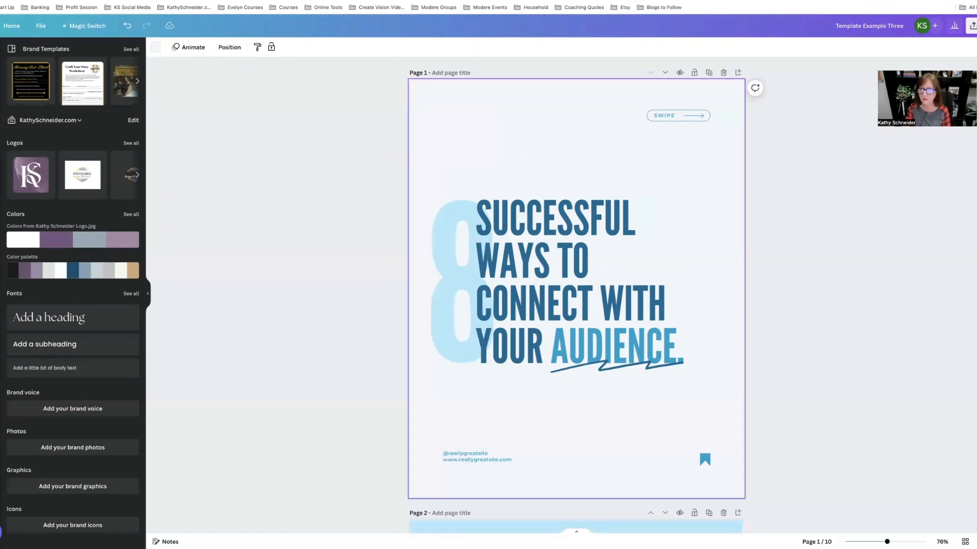
Step: Scroll through the original and branded versions of Template Example Three to compare their pages
{"action": "scroll", "coordinate": [576, 285], "scroll_direction": "down", "scroll_amount": 1}
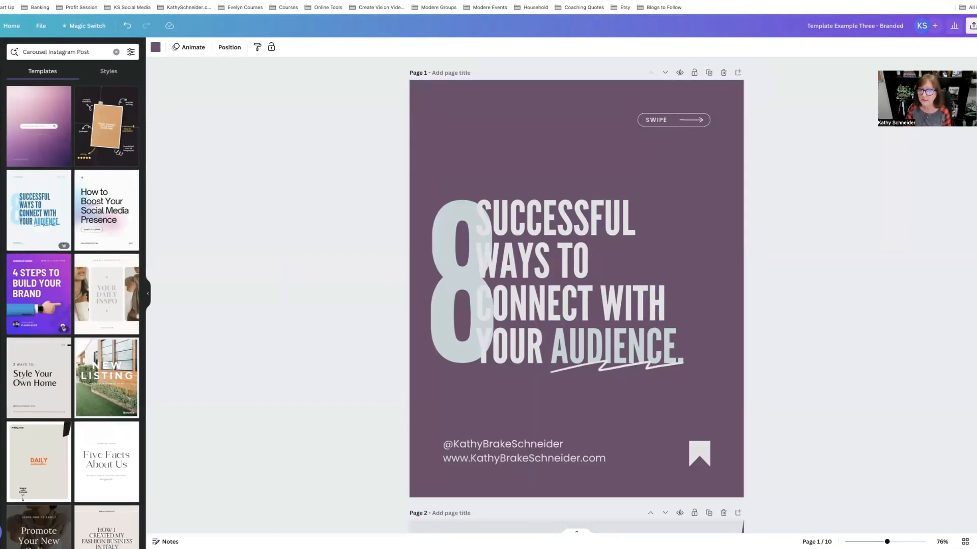
{"action": "left_click", "coordinate": [585, 1]}
{"action": "scroll", "coordinate": [589, 286], "scroll_direction": "down", "scroll_amount": 5}
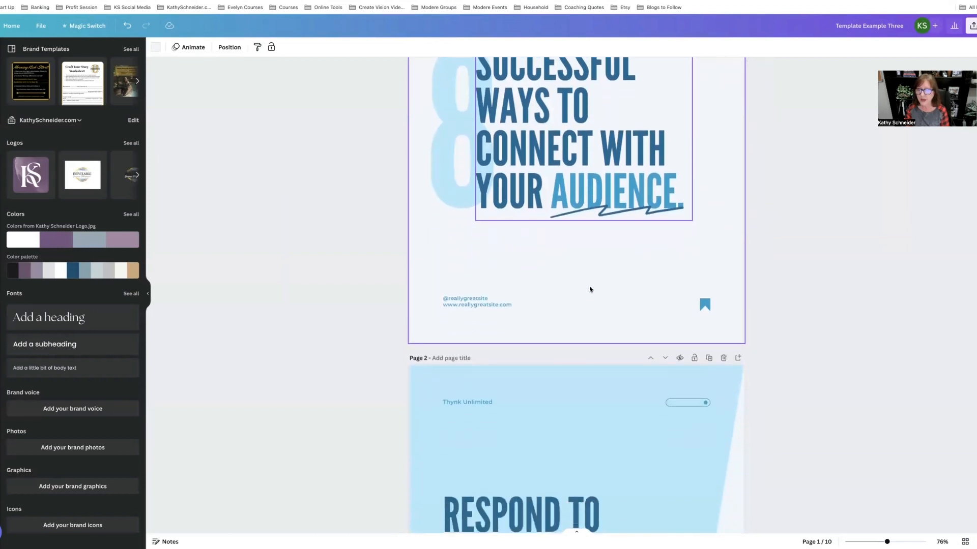
{"action": "scroll", "coordinate": [590, 289], "scroll_direction": "down", "scroll_amount": 10}
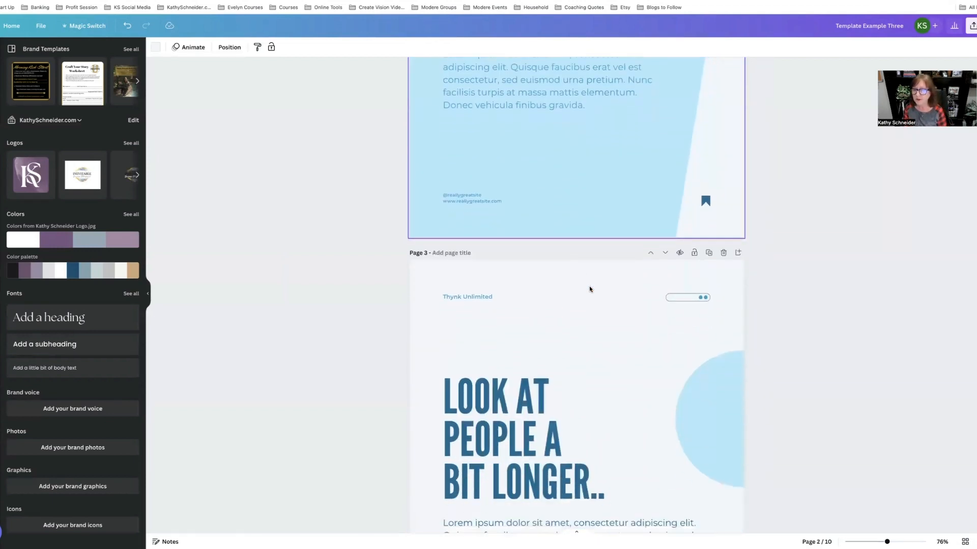
{"action": "scroll", "coordinate": [590, 289], "scroll_direction": "down", "scroll_amount": 15}
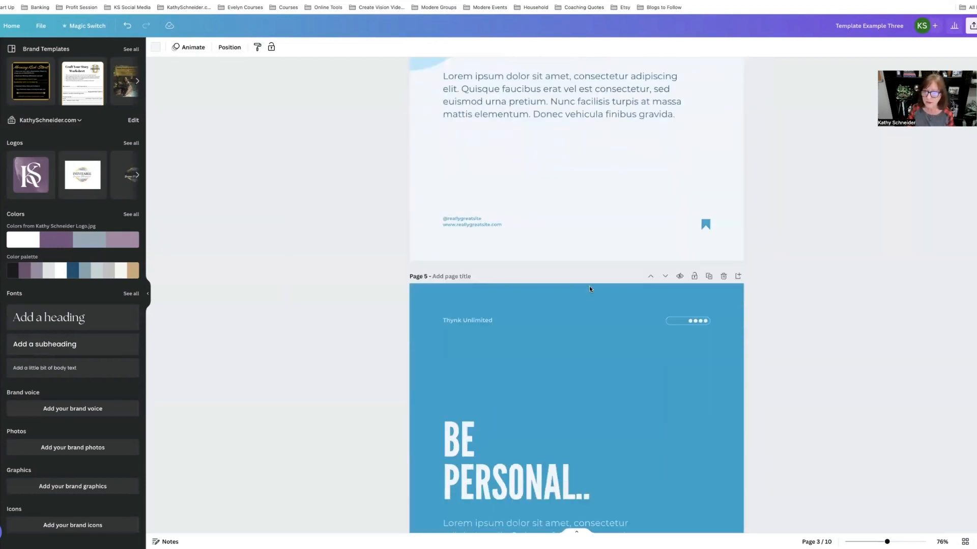
{"action": "scroll", "coordinate": [589, 286], "scroll_direction": "down", "scroll_amount": 7}
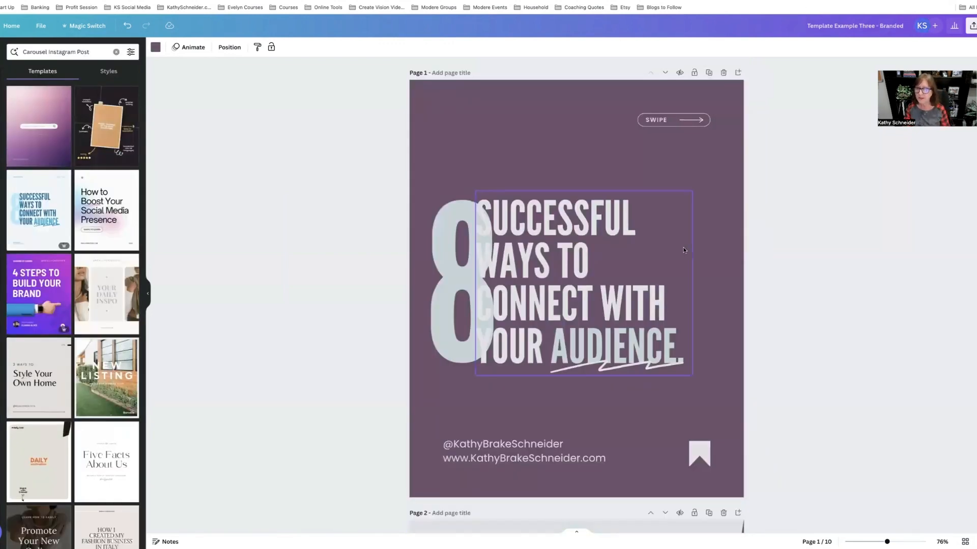
{"action": "scroll", "coordinate": [683, 247], "scroll_direction": "down", "scroll_amount": 5}
{"action": "scroll", "coordinate": [683, 250], "scroll_direction": "down", "scroll_amount": 6}
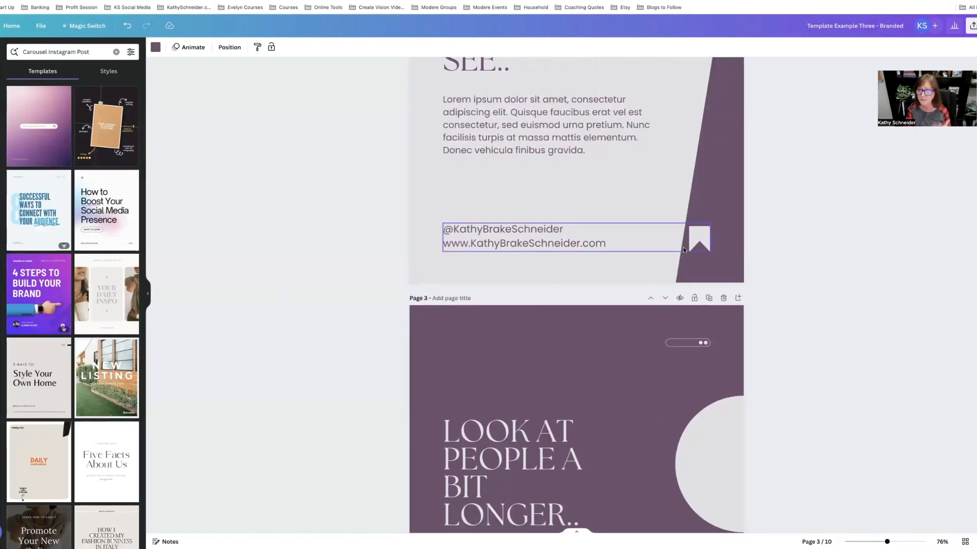
{"action": "scroll", "coordinate": [666, 262], "scroll_direction": "down", "scroll_amount": 3}
{"action": "scroll", "coordinate": [667, 265], "scroll_direction": "down", "scroll_amount": 2}
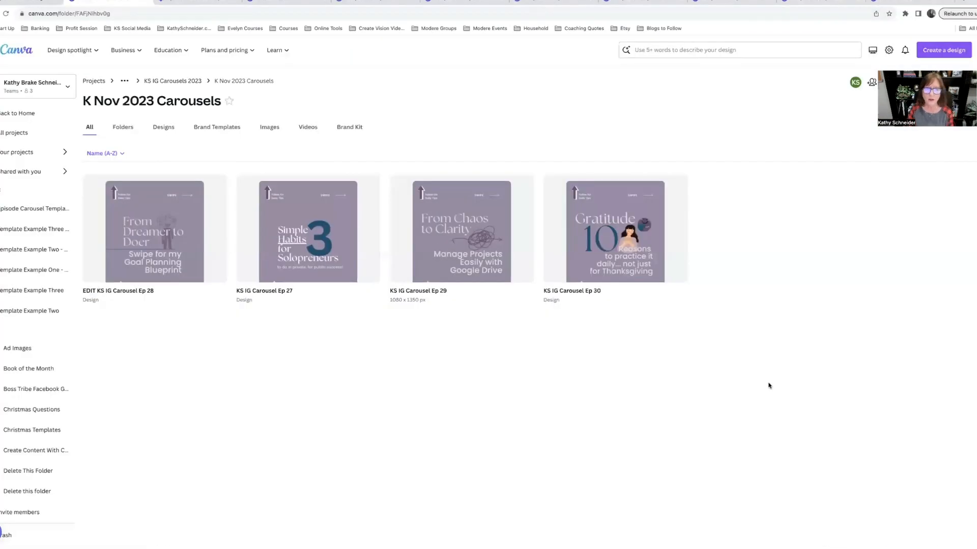
Step: Open the KS IG Carousel Ep 30 design and view the published Scratching Your Head carousel on the Instagram profile
{"action": "left_click", "coordinate": [607, 185]}
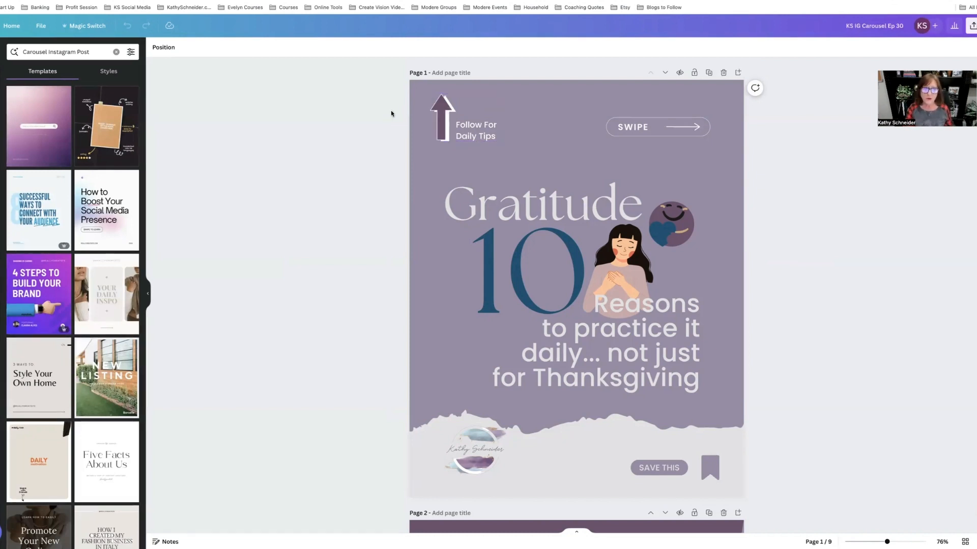
{"action": "left_click", "coordinate": [356, 1]}
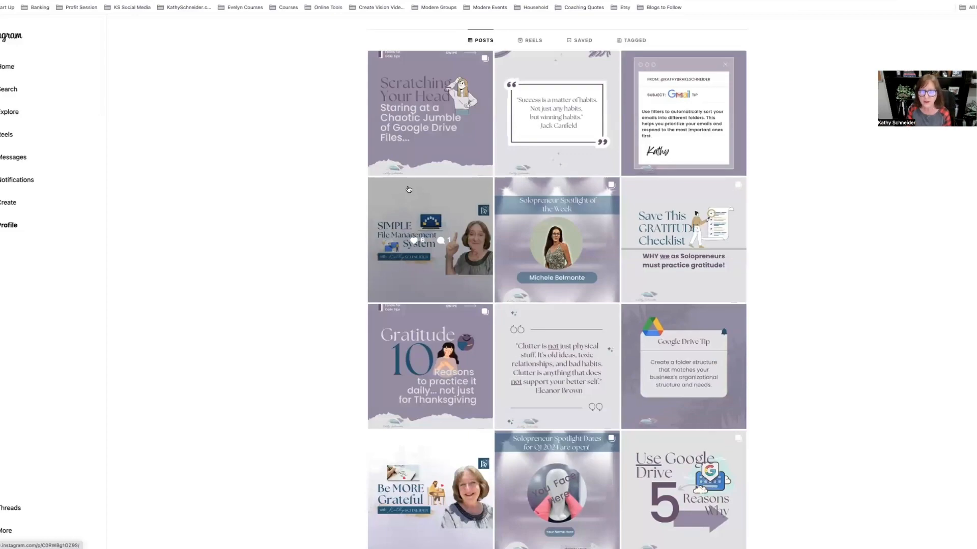
{"action": "left_click", "coordinate": [420, 146]}
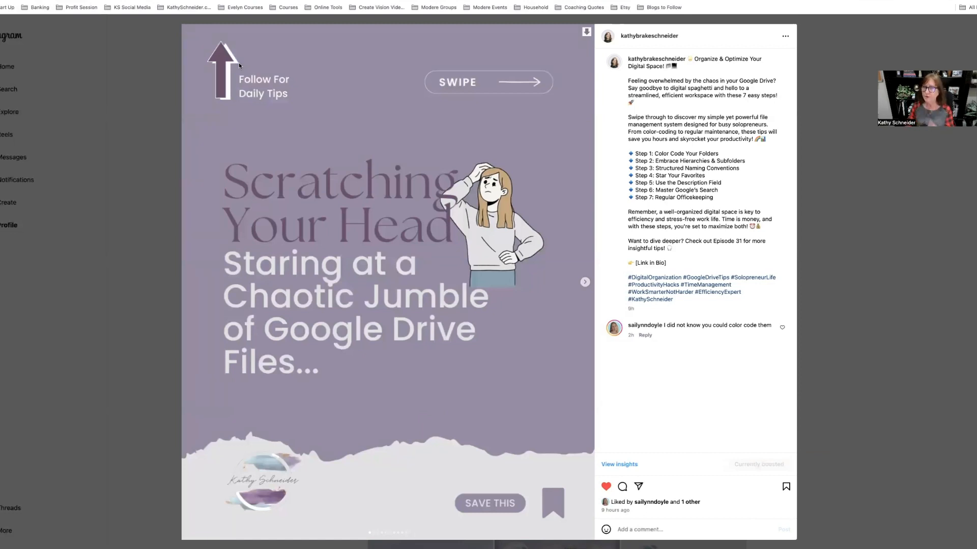
{"action": "mouse_move", "coordinate": [312, 3]}
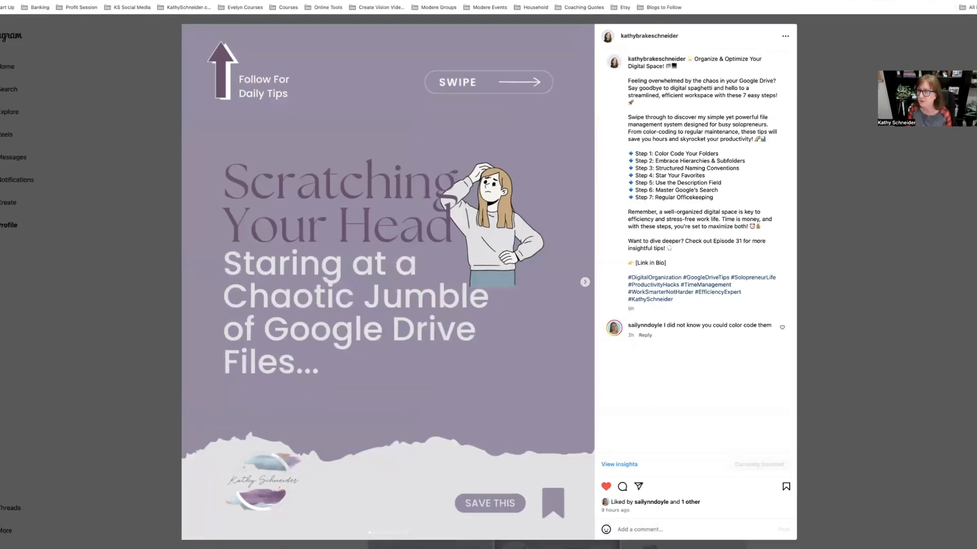
{"action": "left_click", "coordinate": [827, 315]}
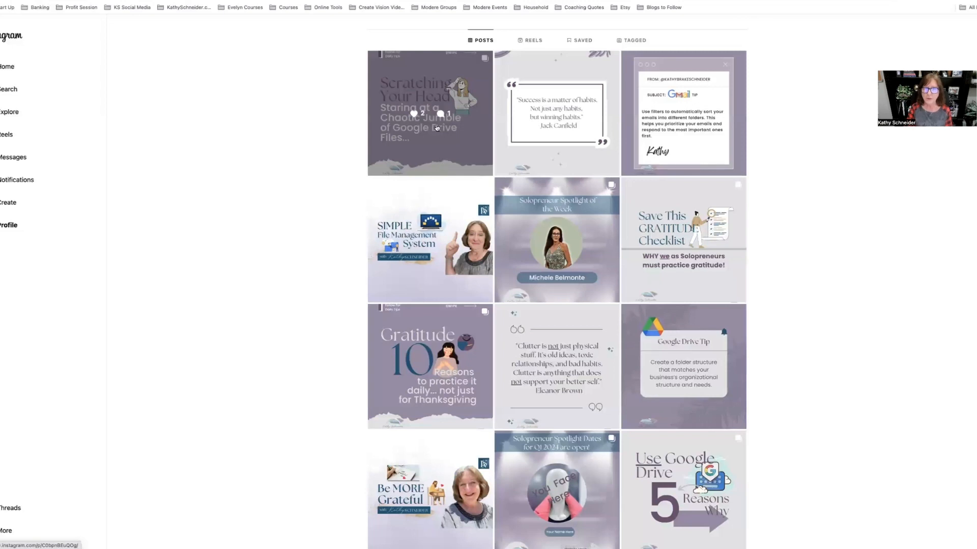
{"action": "scroll", "coordinate": [436, 124], "scroll_direction": "up", "scroll_amount": 2}
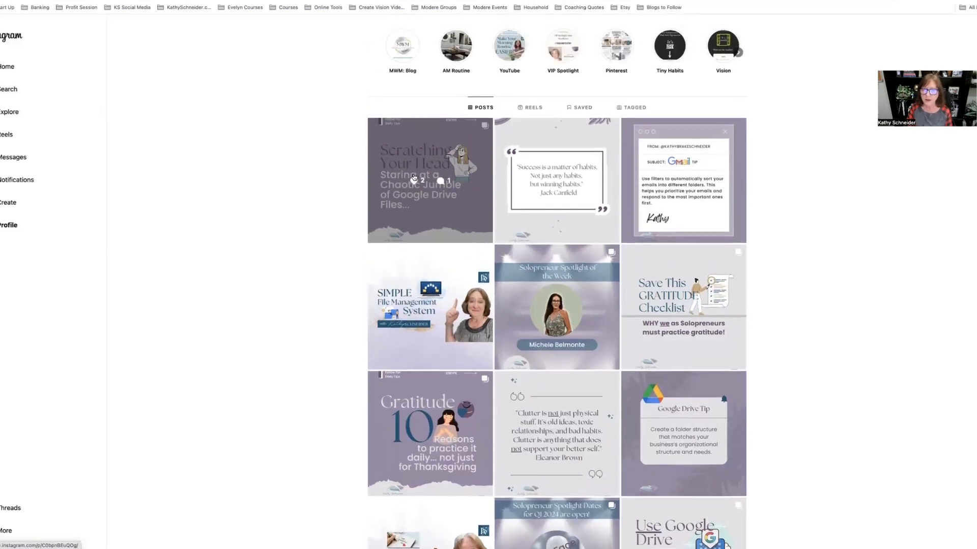
{"action": "left_click", "coordinate": [428, 180]}
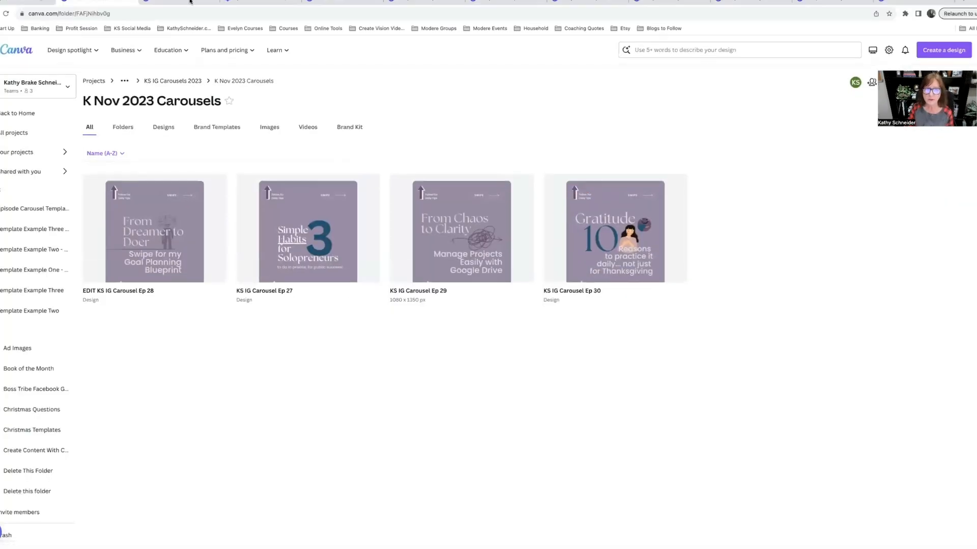
Step: Return to the K Nov 2023 Carousels folder, reopen KS IG Carousel Ep 30 and inspect its footer group on page 1
{"action": "left_click", "coordinate": [190, 1]}
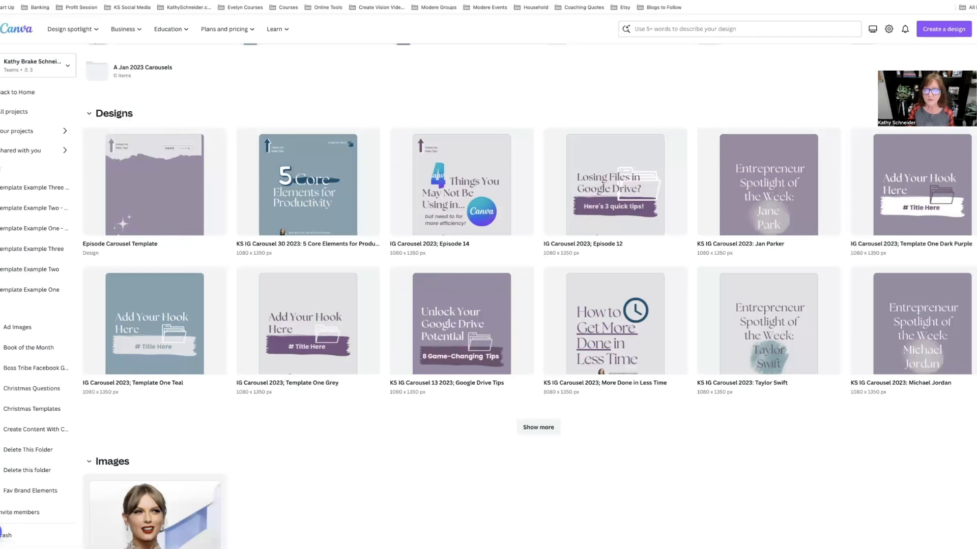
{"action": "mouse_move", "coordinate": [296, 1]}
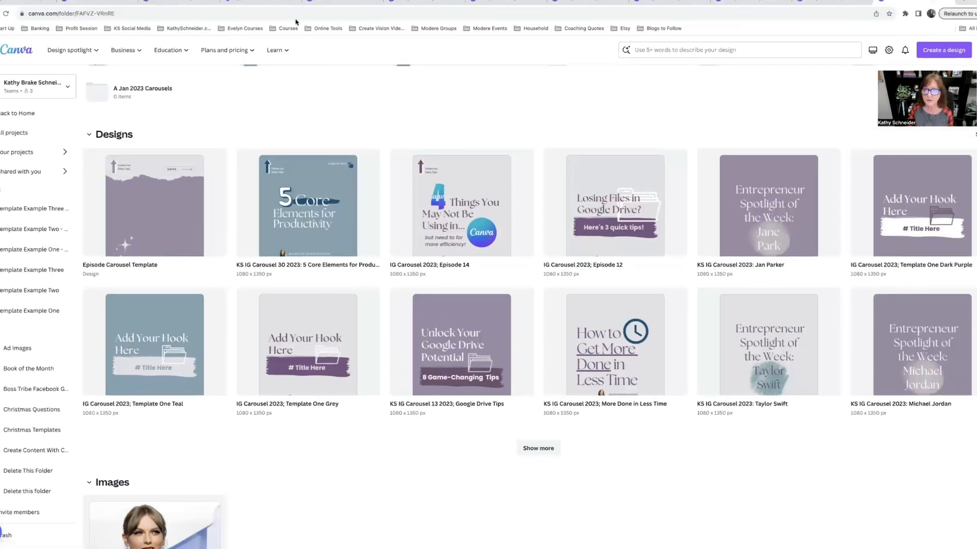
{"action": "left_click", "coordinate": [116, 2]}
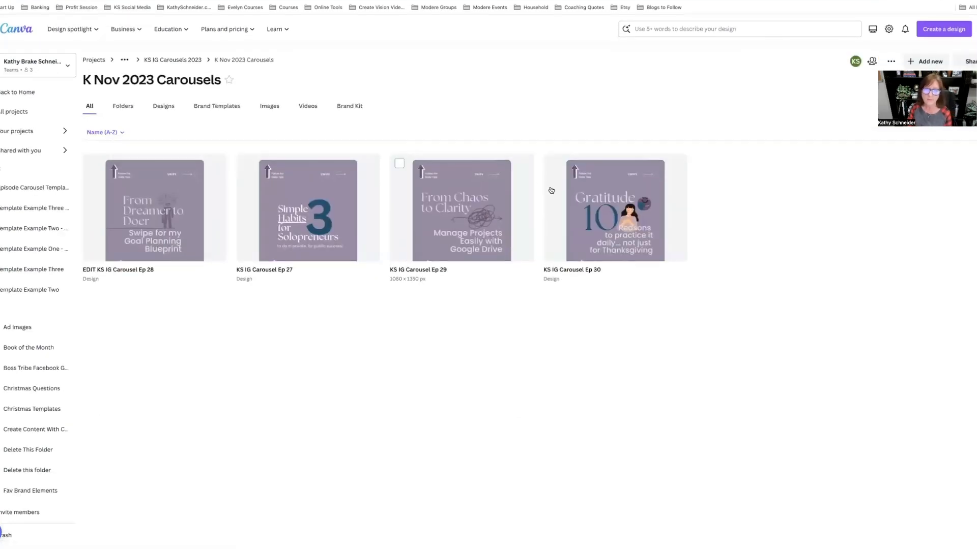
{"action": "left_click", "coordinate": [596, 188]}
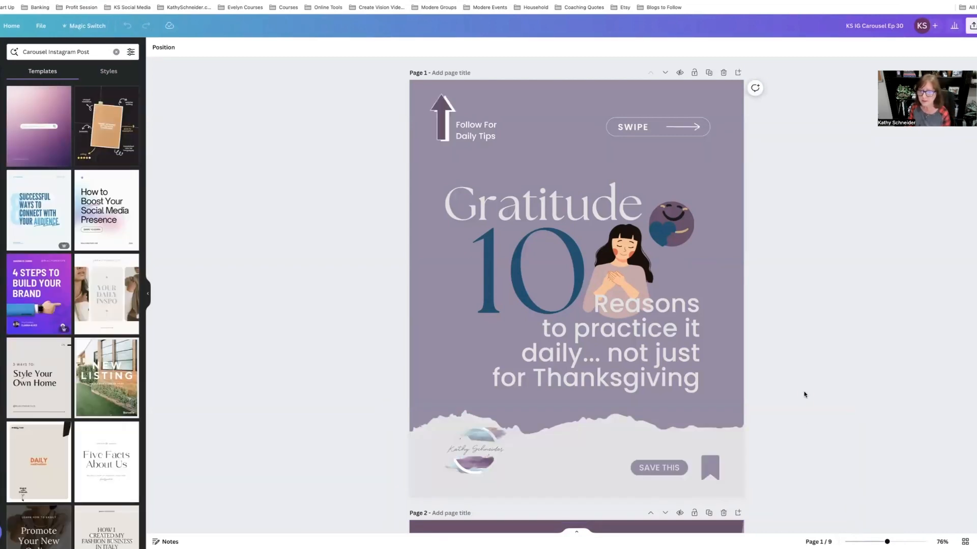
{"action": "left_click_drag", "start_coordinate": [674, 439], "coordinate": [710, 445]}
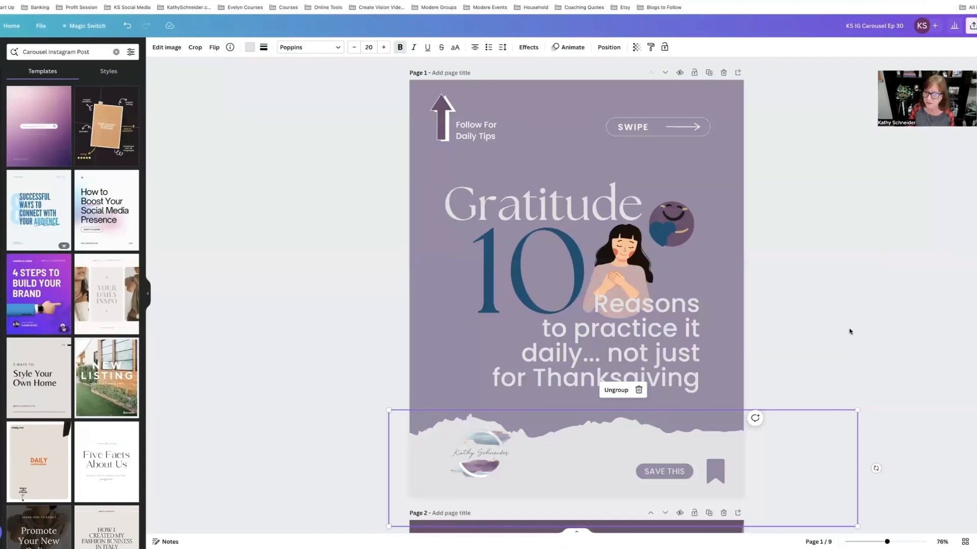
{"action": "left_click", "coordinate": [827, 301]}
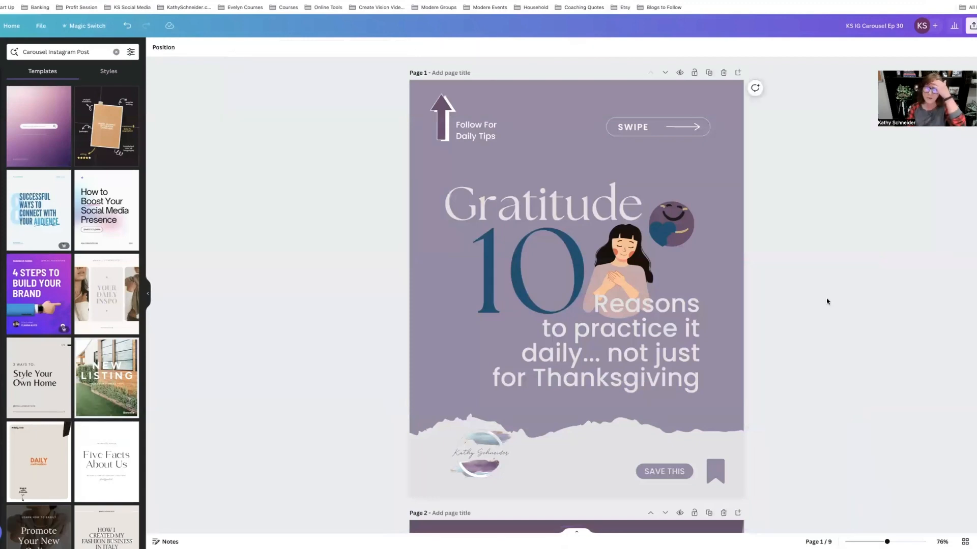
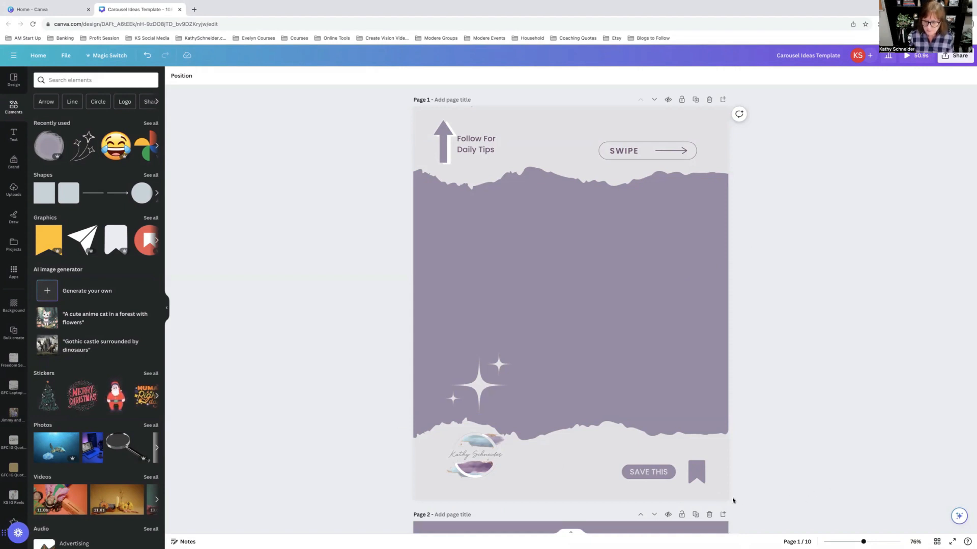
Step: Move the footer group on page 1 slightly up and inward from the page edge
{"action": "left_click_drag", "start_coordinate": [722, 499], "coordinate": [702, 483]}
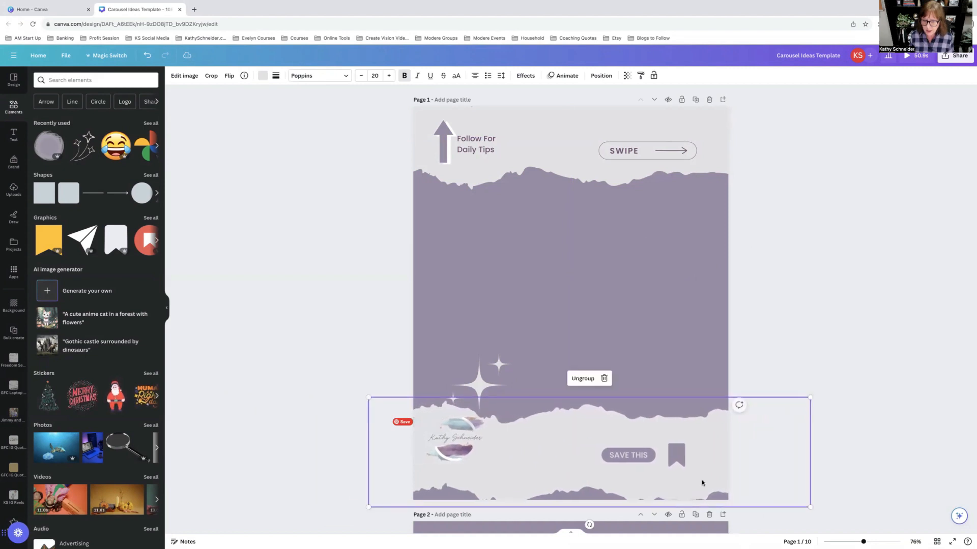
{"action": "left_click", "coordinate": [680, 338]}
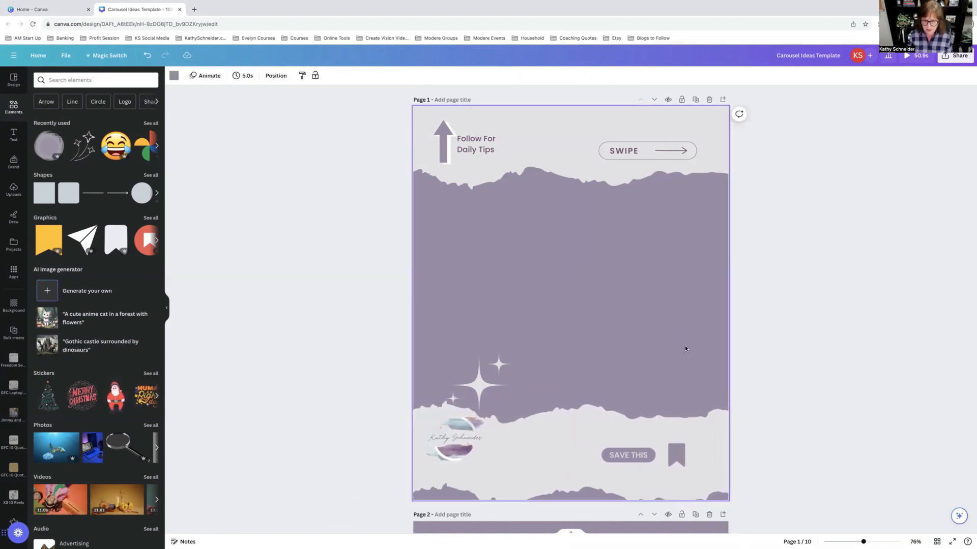
Step: Group the arrow, Follow For Daily Tips text, Swipe button and sparkles on page 1 and copy the group
{"action": "left_click_drag", "start_coordinate": [710, 396], "coordinate": [432, 117]}
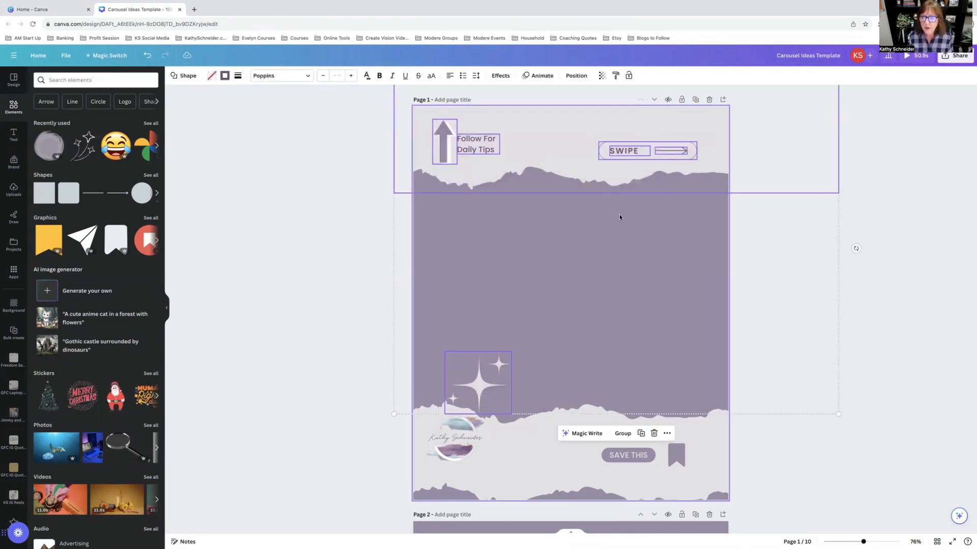
{"action": "left_click", "coordinate": [623, 433]}
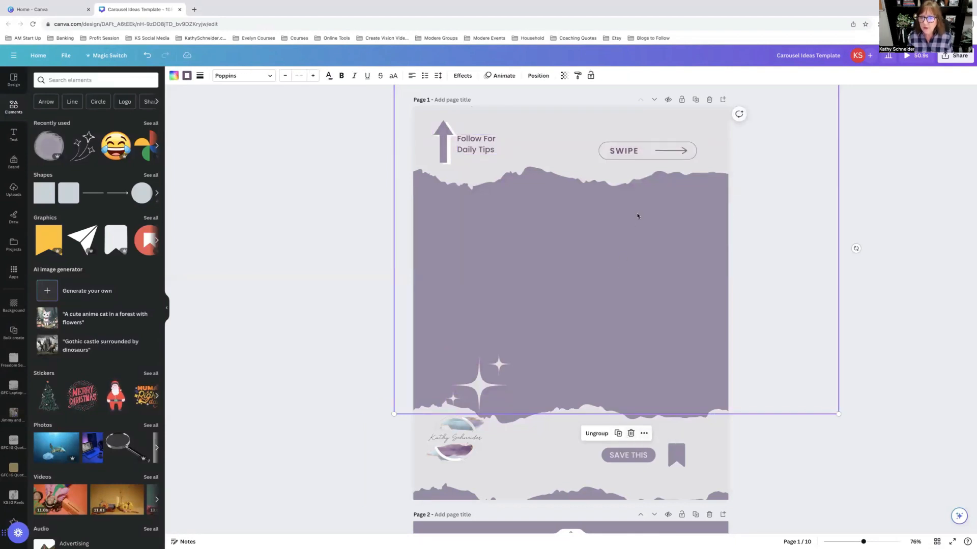
{"action": "right_click", "coordinate": [614, 301]}
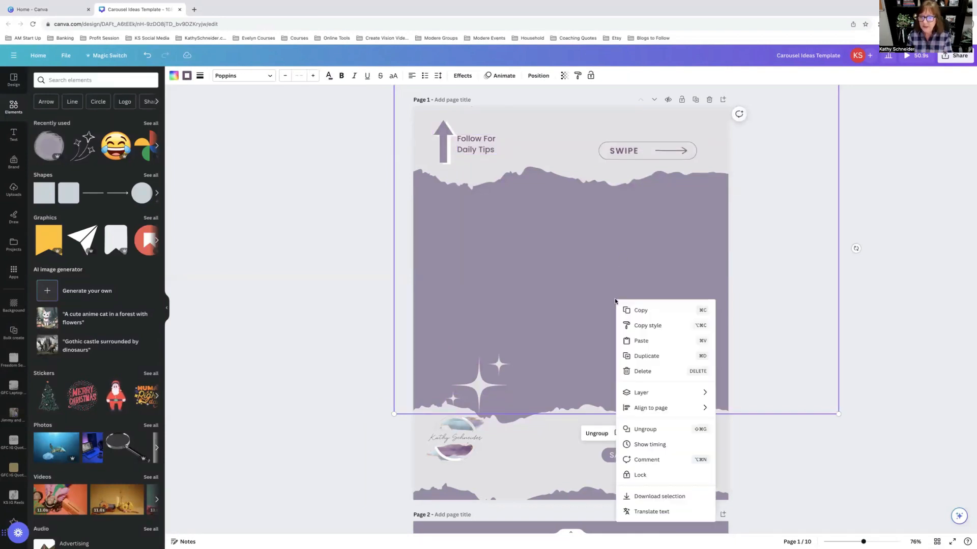
{"action": "left_click", "coordinate": [636, 313]}
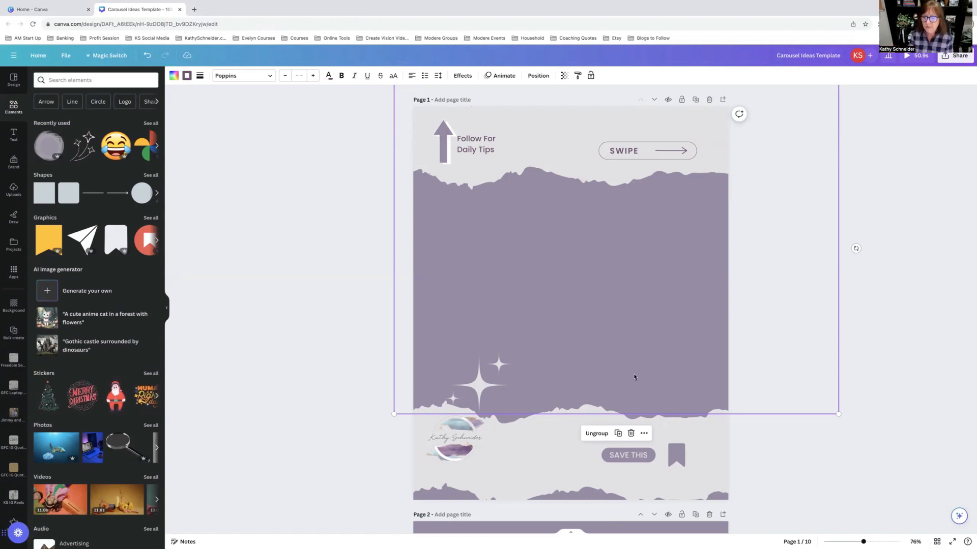
{"action": "left_click", "coordinate": [819, 451]}
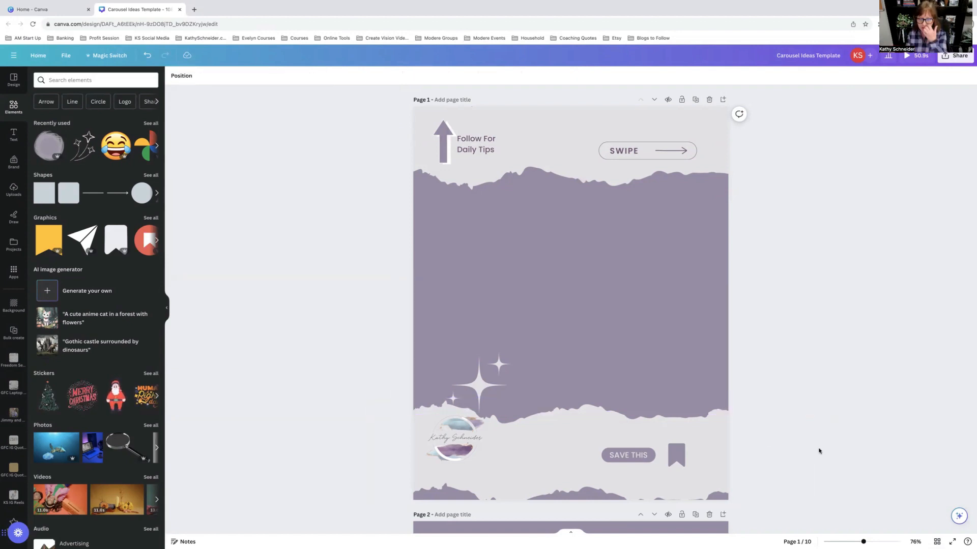
Step: Recolour the second page-indicator dot on page 2 with the light grey brand colour
{"action": "scroll", "coordinate": [819, 451], "scroll_direction": "down", "scroll_amount": 5}
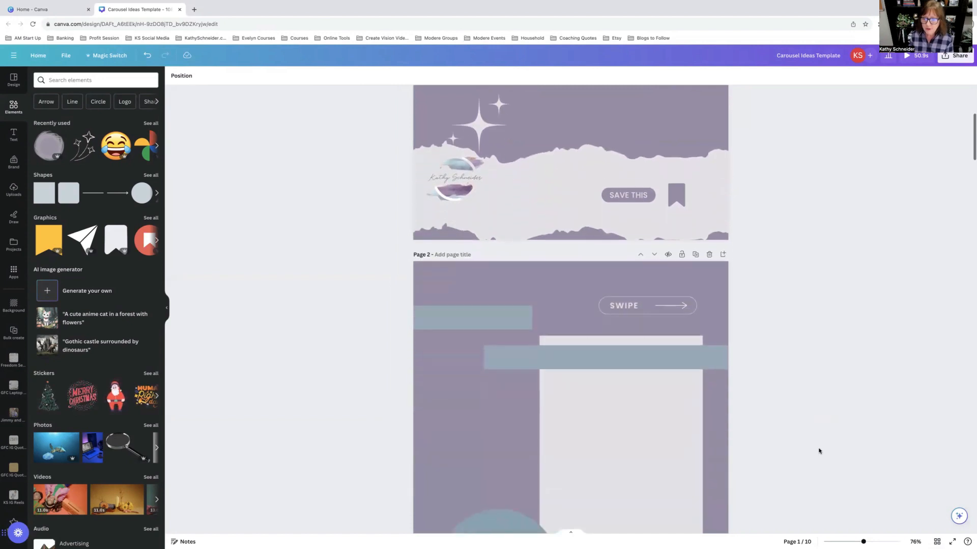
{"action": "scroll", "coordinate": [819, 450], "scroll_direction": "down", "scroll_amount": 4}
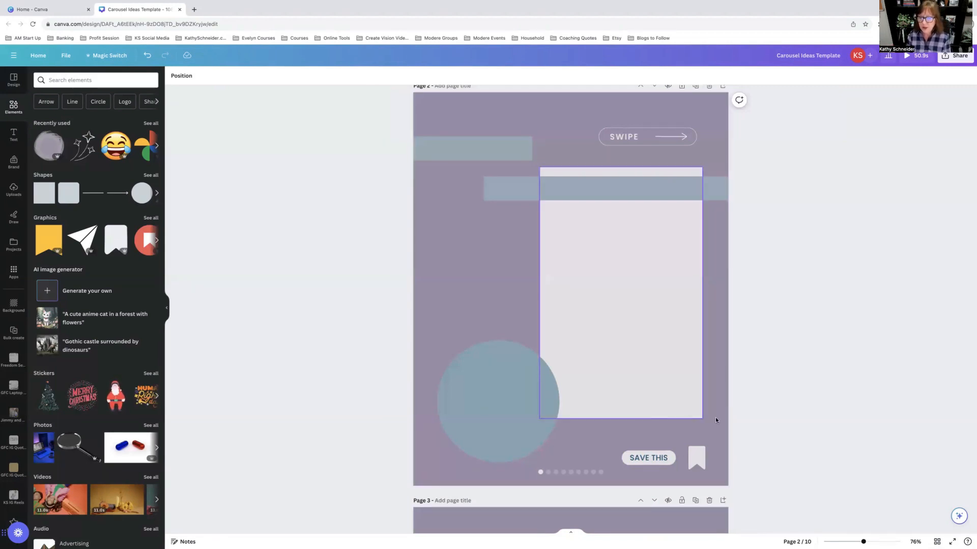
{"action": "left_click", "coordinate": [540, 478]}
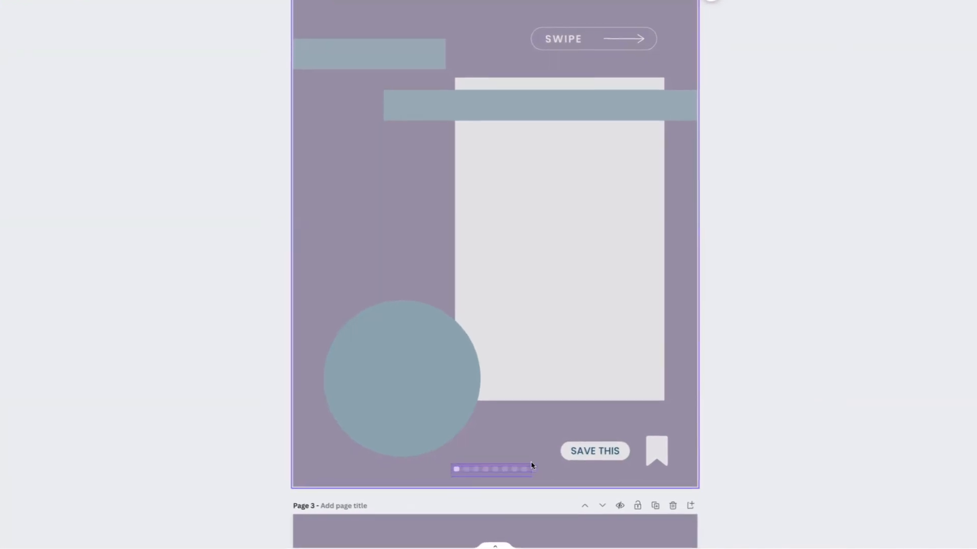
{"action": "left_click", "coordinate": [434, 469]}
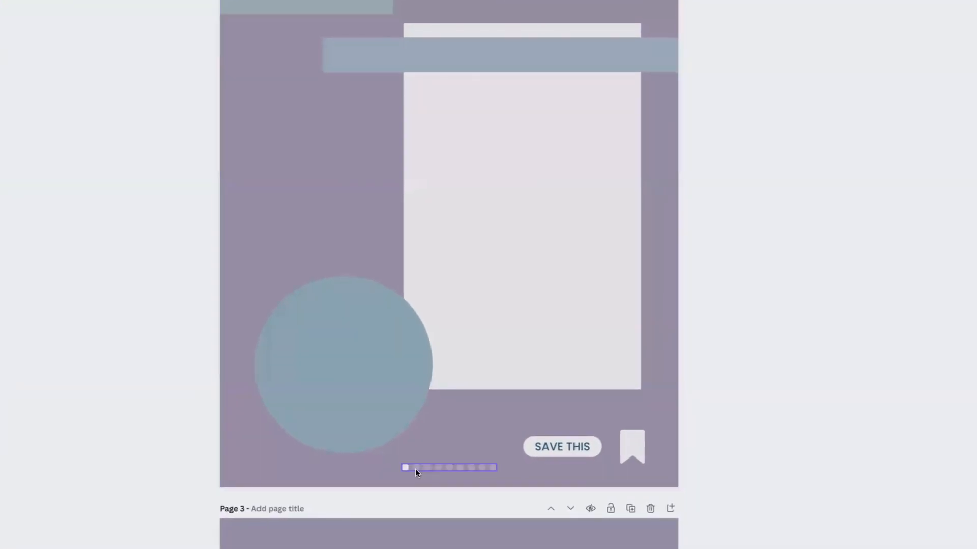
{"action": "left_click", "coordinate": [414, 469]}
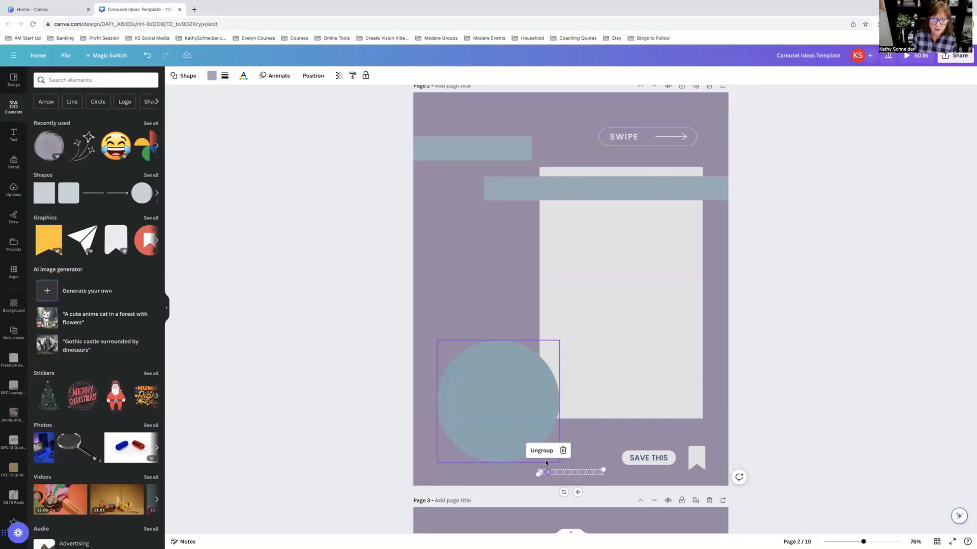
{"action": "left_click", "coordinate": [212, 76]}
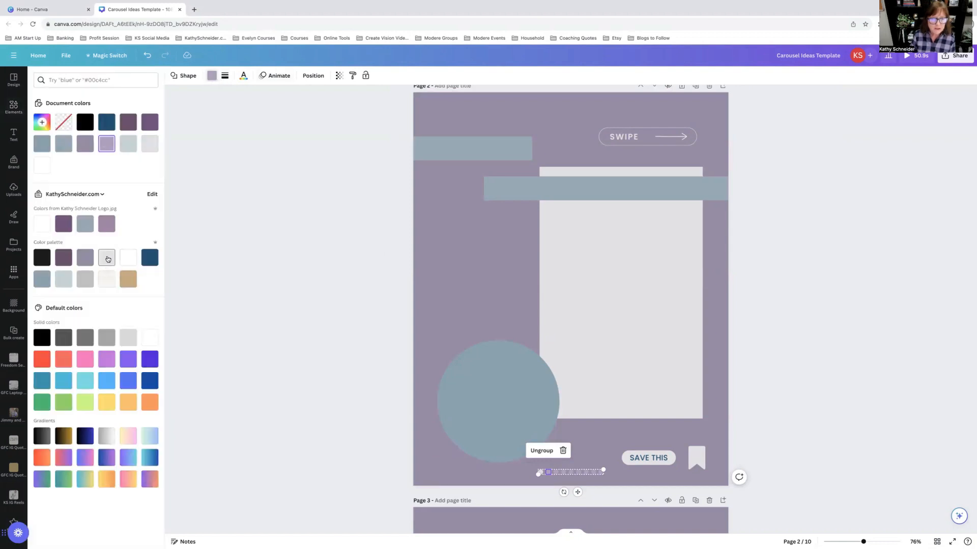
{"action": "left_click", "coordinate": [108, 260]}
{"action": "left_click", "coordinate": [622, 484]}
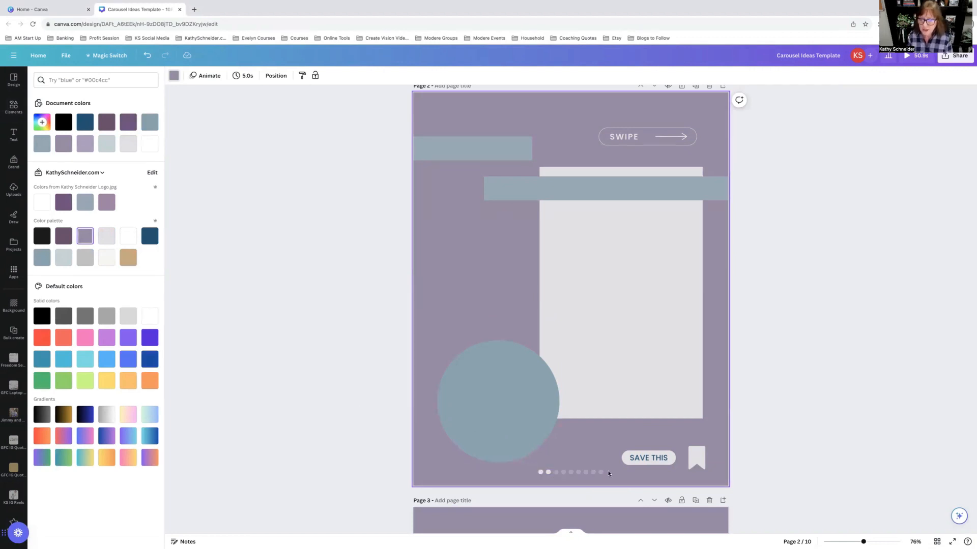
Step: Scroll through carousel pages 3 to 5 to review their designs
{"action": "scroll", "coordinate": [608, 473], "scroll_direction": "down", "scroll_amount": 3}
{"action": "scroll", "coordinate": [609, 473], "scroll_direction": "down", "scroll_amount": 5}
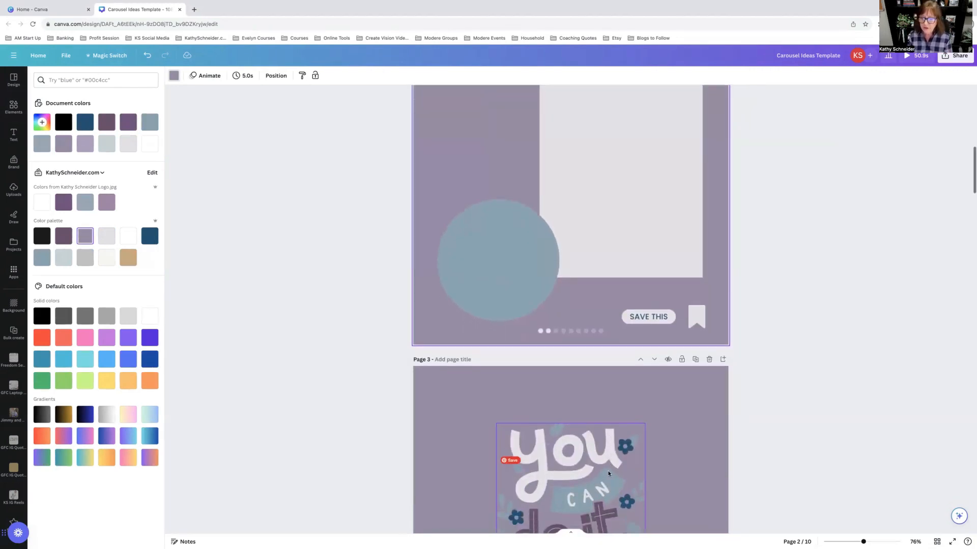
{"action": "scroll", "coordinate": [608, 474], "scroll_direction": "down", "scroll_amount": 1}
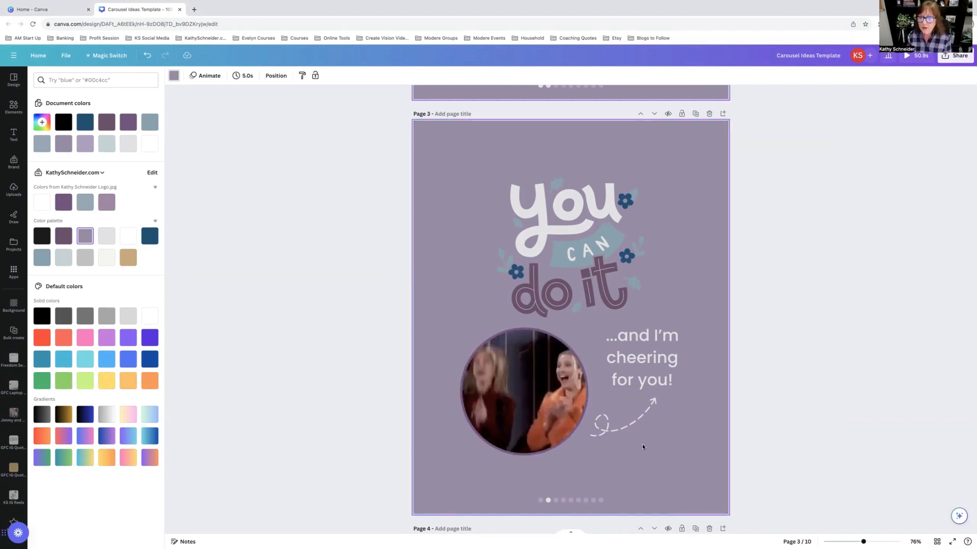
{"action": "scroll", "coordinate": [585, 330], "scroll_direction": "down", "scroll_amount": 1}
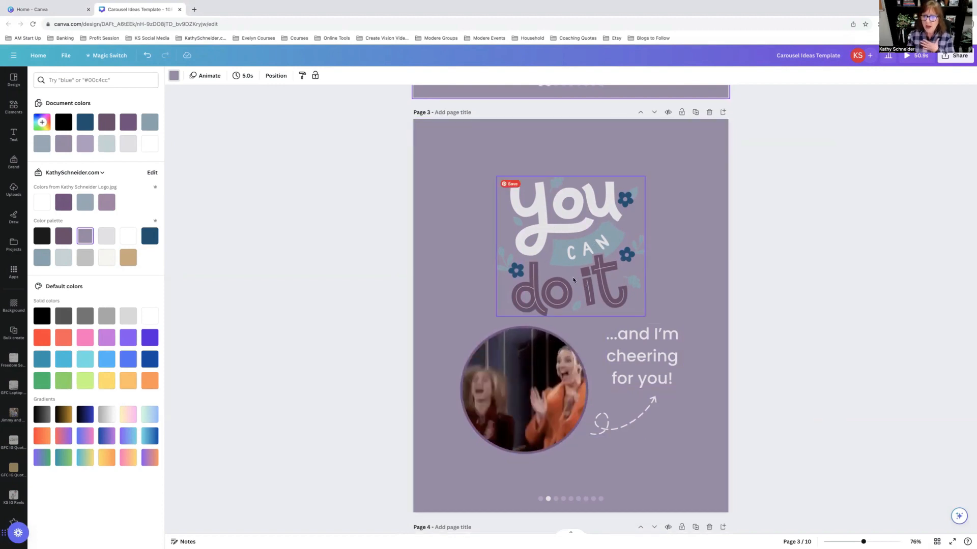
{"action": "scroll", "coordinate": [574, 280], "scroll_direction": "down", "scroll_amount": 5}
{"action": "scroll", "coordinate": [574, 279], "scroll_direction": "down", "scroll_amount": 5}
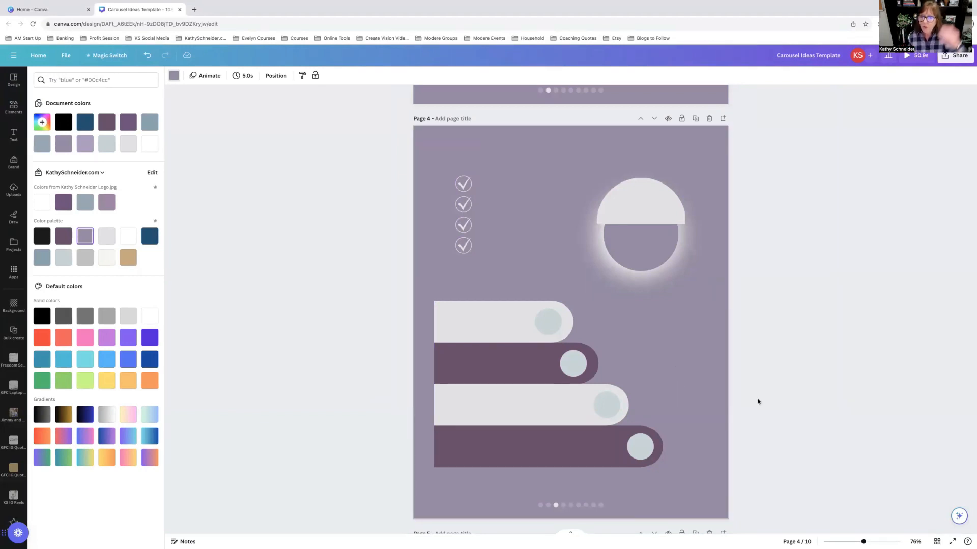
{"action": "scroll", "coordinate": [758, 402], "scroll_direction": "down", "scroll_amount": 7}
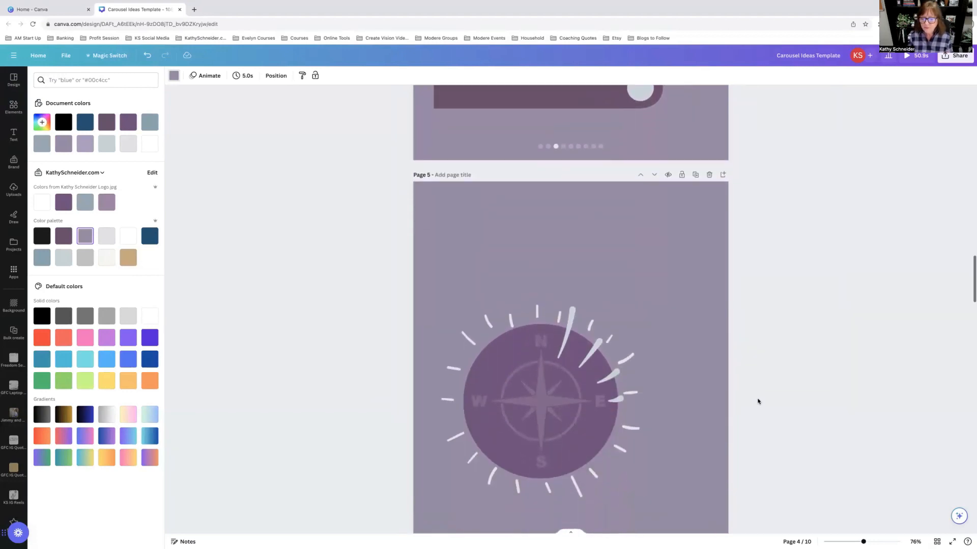
{"action": "scroll", "coordinate": [758, 402], "scroll_direction": "down", "scroll_amount": 1}
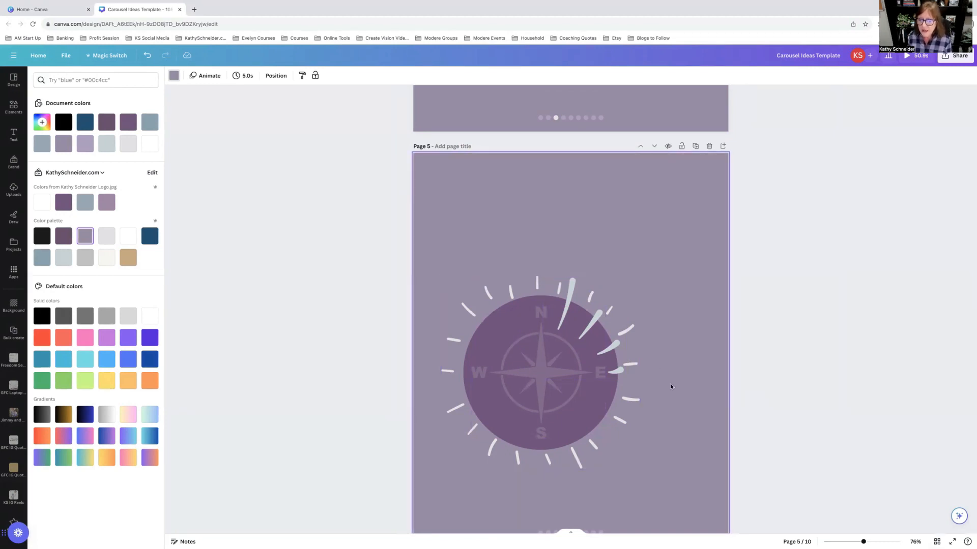
{"action": "scroll", "coordinate": [671, 386], "scroll_direction": "down", "scroll_amount": 2}
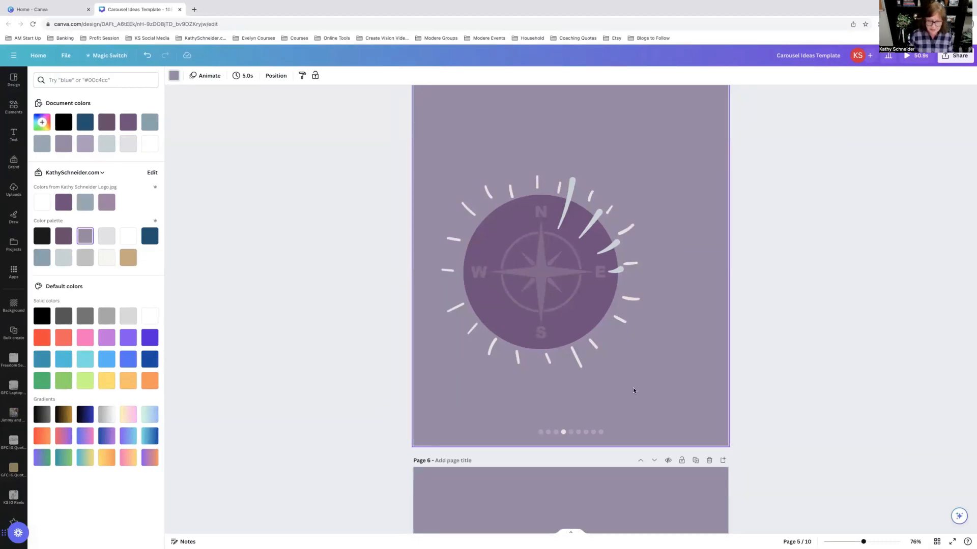
Step: Group the compass graphic elements on page 5 and copy the group
{"action": "left_click_drag", "start_coordinate": [634, 388], "coordinate": [434, 152]}
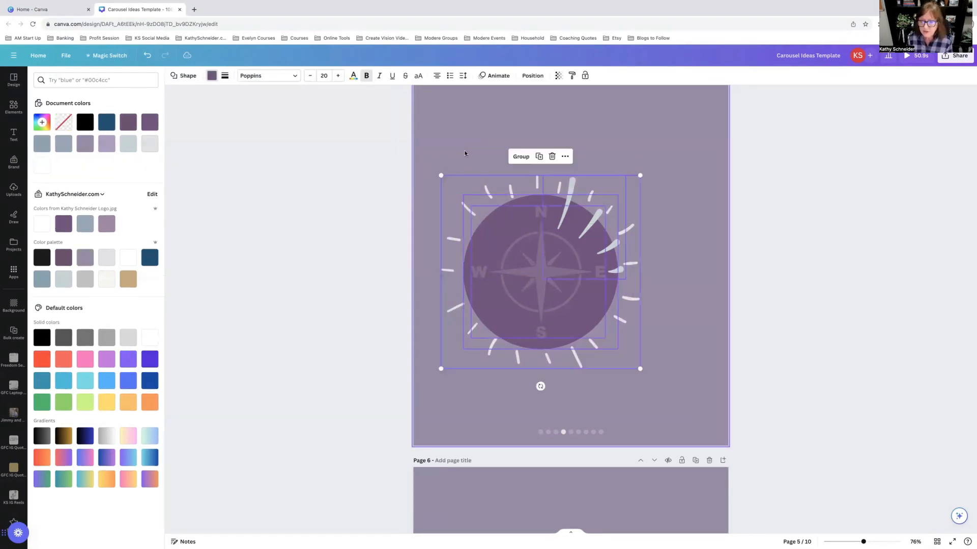
{"action": "left_click", "coordinate": [519, 157]}
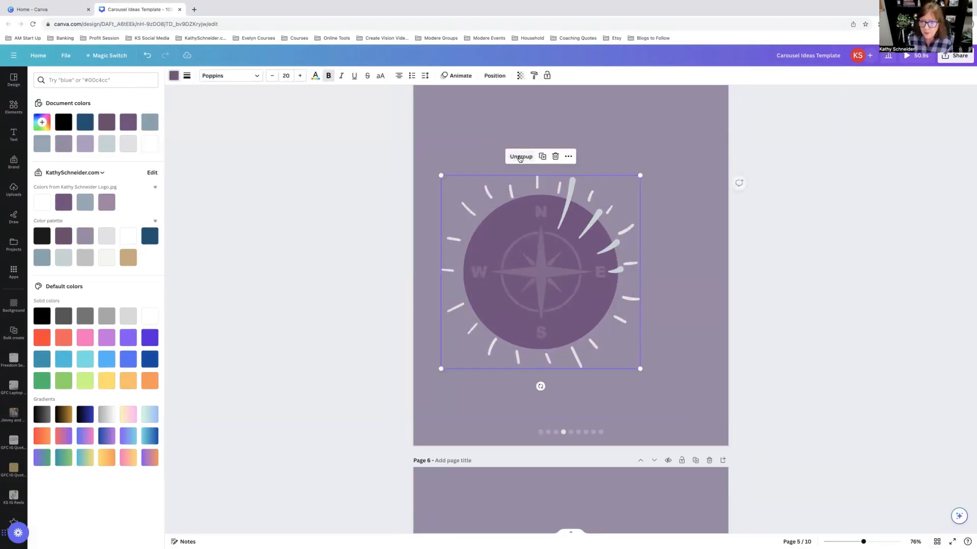
{"action": "right_click", "coordinate": [553, 242]}
{"action": "left_click", "coordinate": [578, 251]}
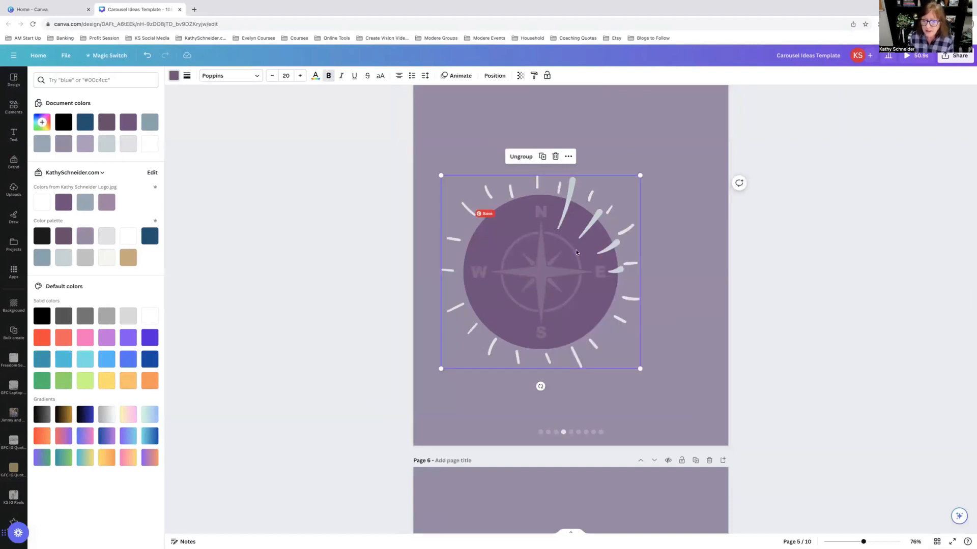
Step: Paste the compass group onto page 6 and shift it slightly up and right
{"action": "scroll", "coordinate": [576, 253], "scroll_direction": "down", "scroll_amount": 3}
{"action": "scroll", "coordinate": [577, 252], "scroll_direction": "down", "scroll_amount": 4}
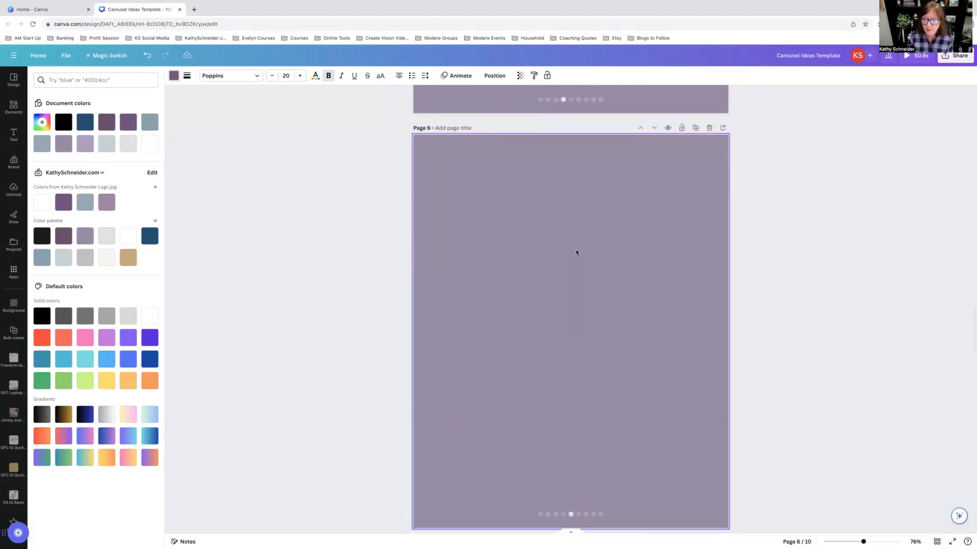
{"action": "right_click", "coordinate": [577, 252]}
{"action": "left_click", "coordinate": [601, 292]}
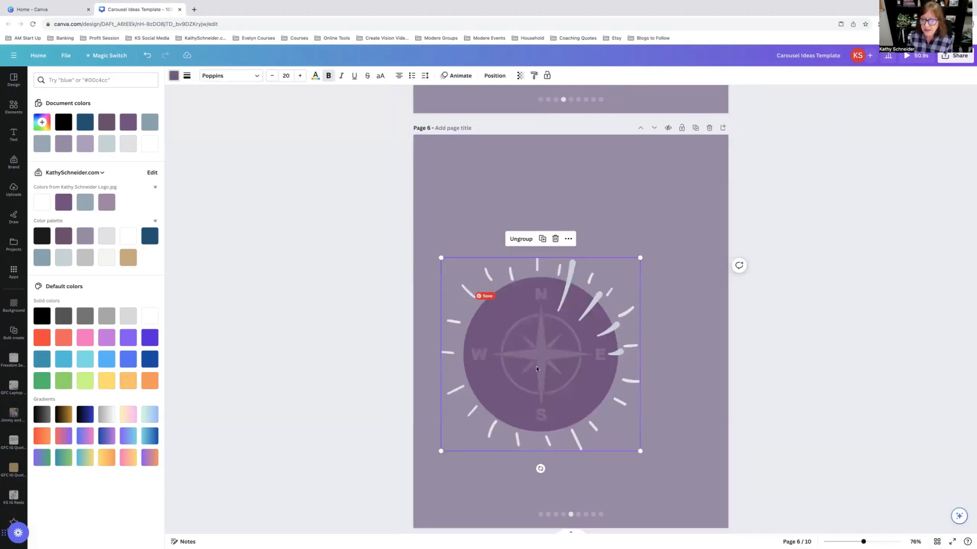
{"action": "left_click_drag", "start_coordinate": [537, 368], "coordinate": [571, 345]}
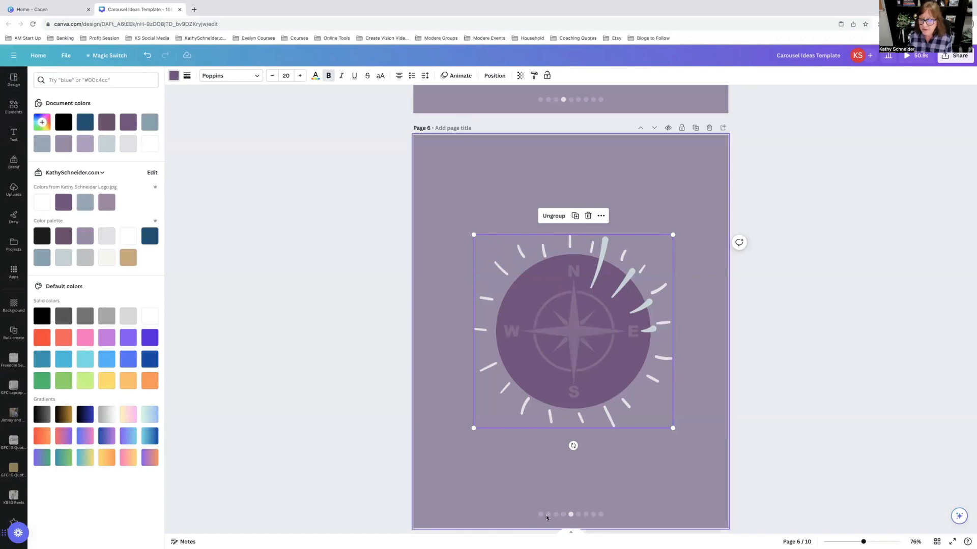
Step: Delete the compass rose, rays and circle from page 6
{"action": "scroll", "coordinate": [575, 492], "scroll_direction": "down", "scroll_amount": 8}
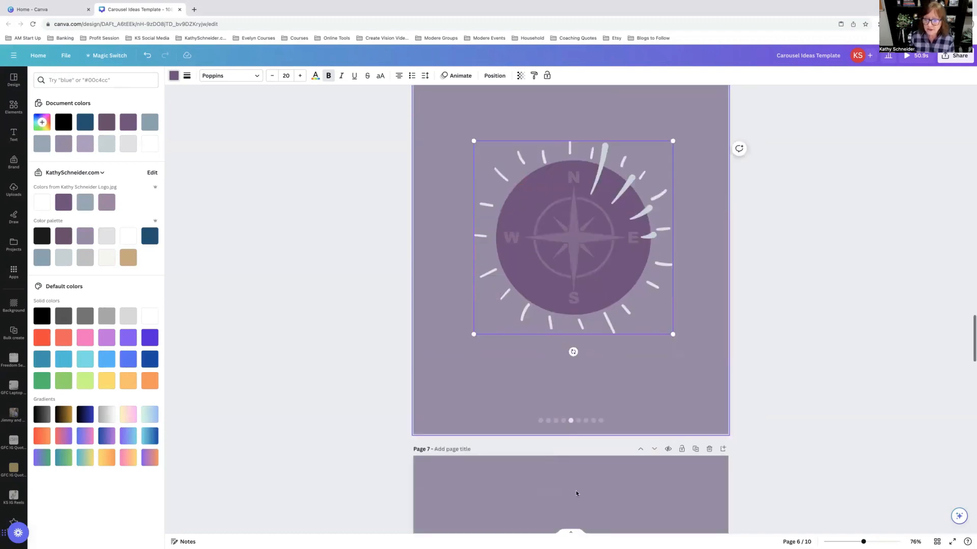
{"action": "scroll", "coordinate": [577, 494], "scroll_direction": "down", "scroll_amount": 3}
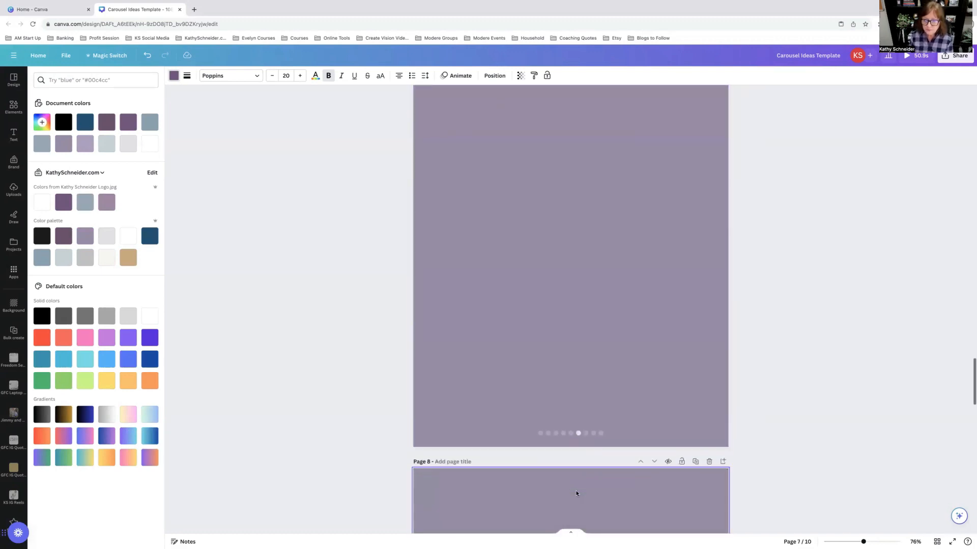
{"action": "scroll", "coordinate": [606, 402], "scroll_direction": "down", "scroll_amount": 10}
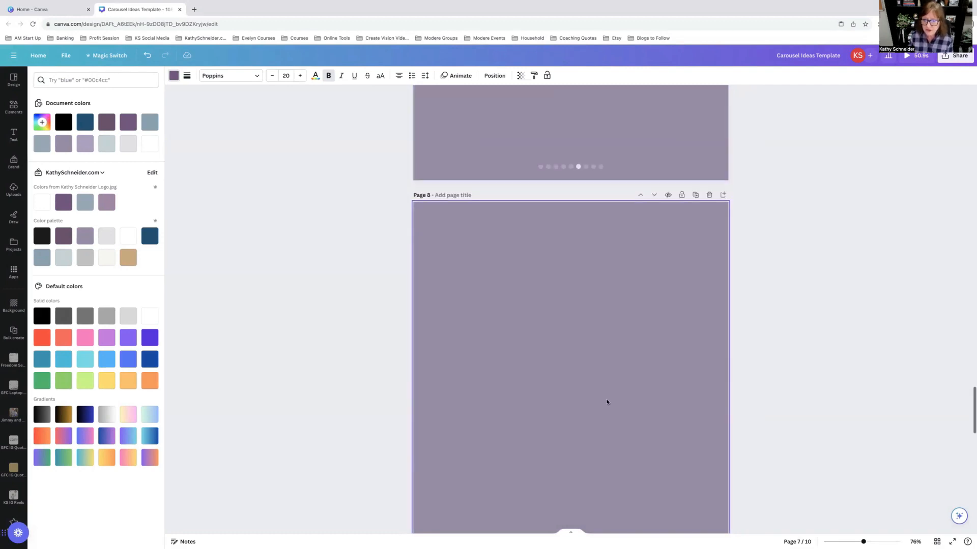
{"action": "scroll", "coordinate": [607, 402], "scroll_direction": "up", "scroll_amount": 20}
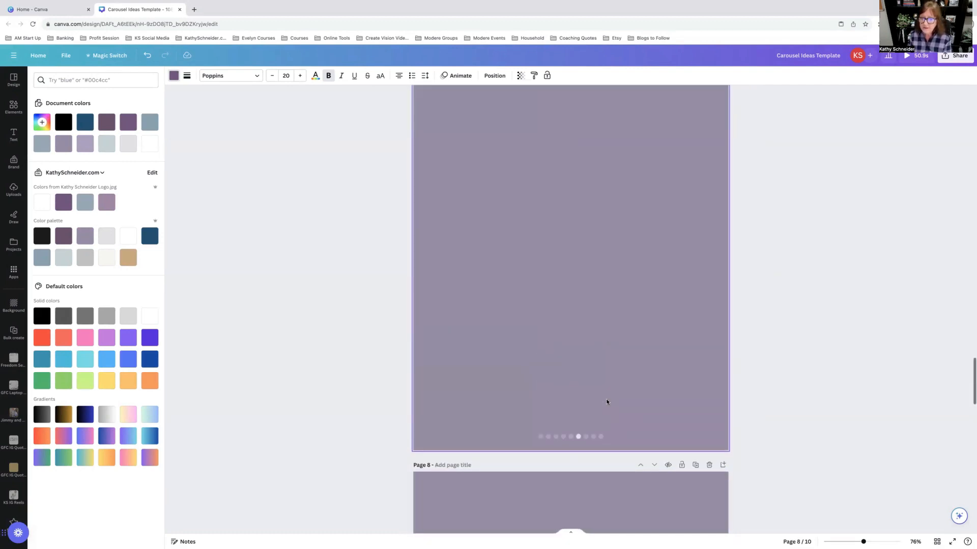
{"action": "scroll", "coordinate": [606, 402], "scroll_direction": "down", "scroll_amount": 4}
{"action": "left_click", "coordinate": [509, 252]}
{"action": "key", "text": "Delete"}
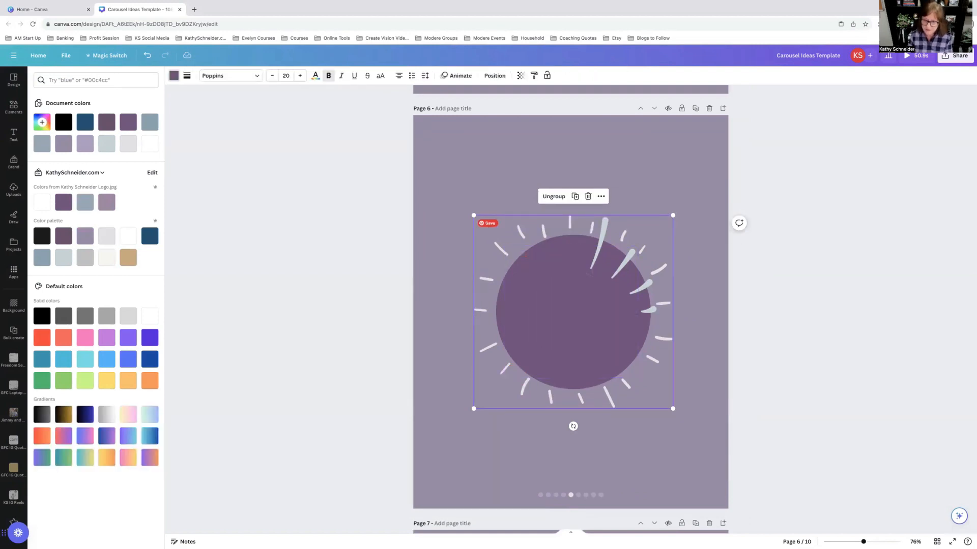
{"action": "left_click", "coordinate": [657, 380]}
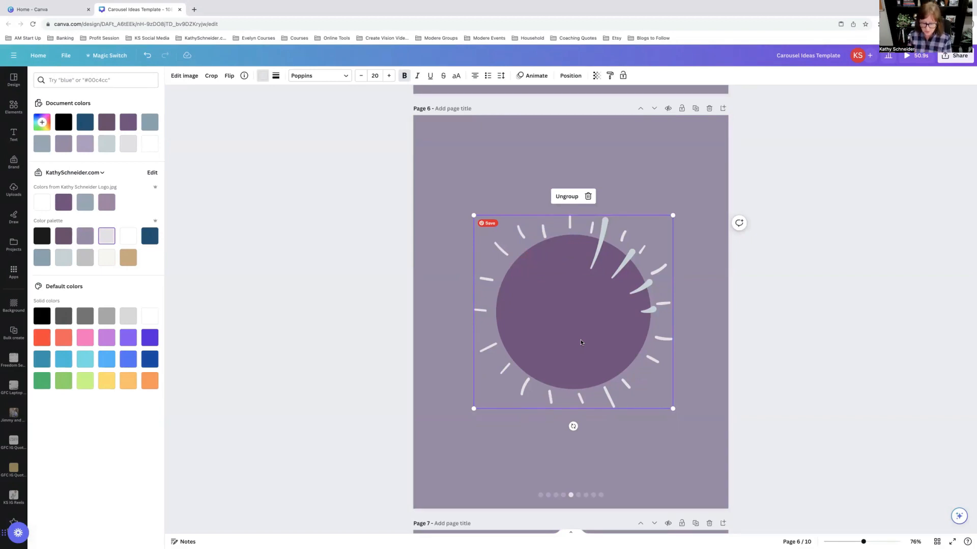
{"action": "left_click", "coordinate": [584, 294]}
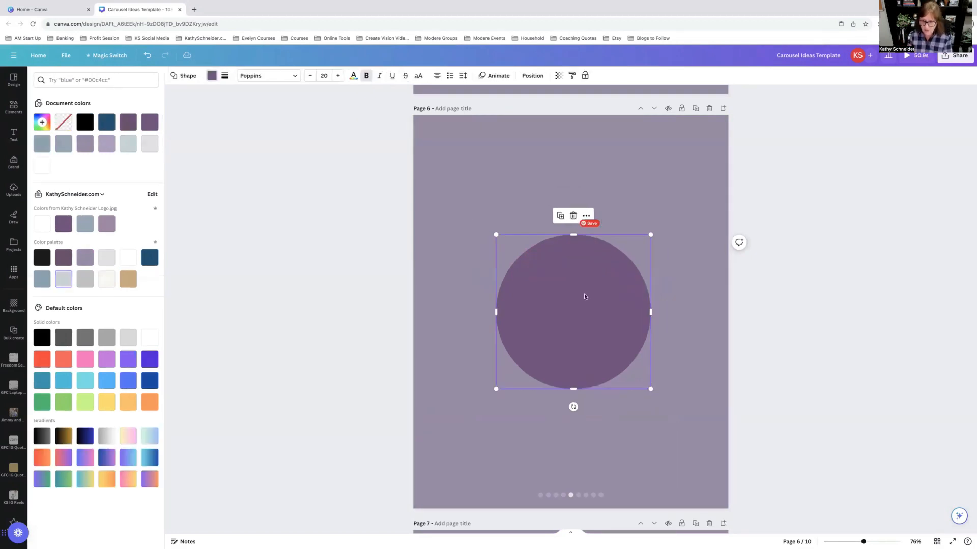
{"action": "key", "text": "Delete"}
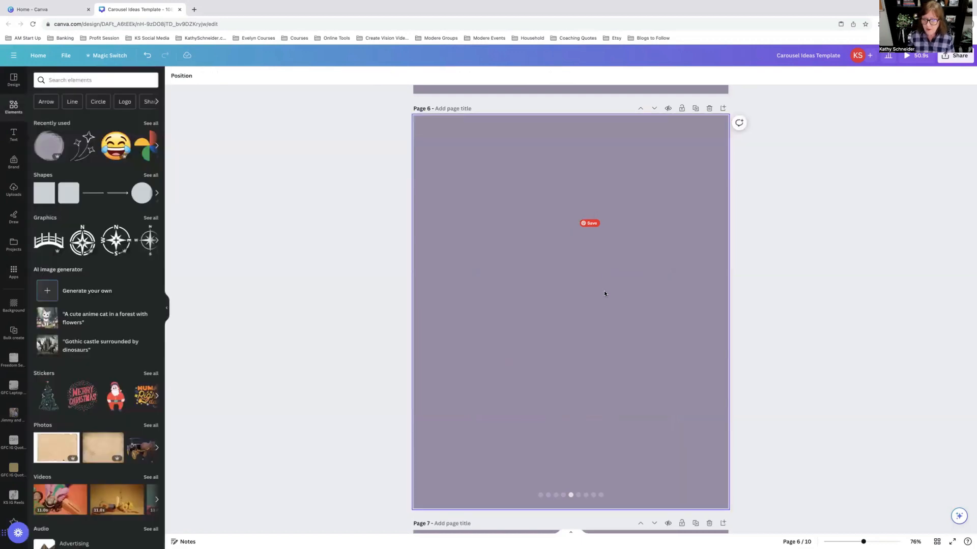
Step: Scroll back up through carousel pages 5 and 4 to review their compass and bar designs
{"action": "left_click", "coordinate": [660, 362]}
{"action": "scroll", "coordinate": [661, 361], "scroll_direction": "up", "scroll_amount": 6}
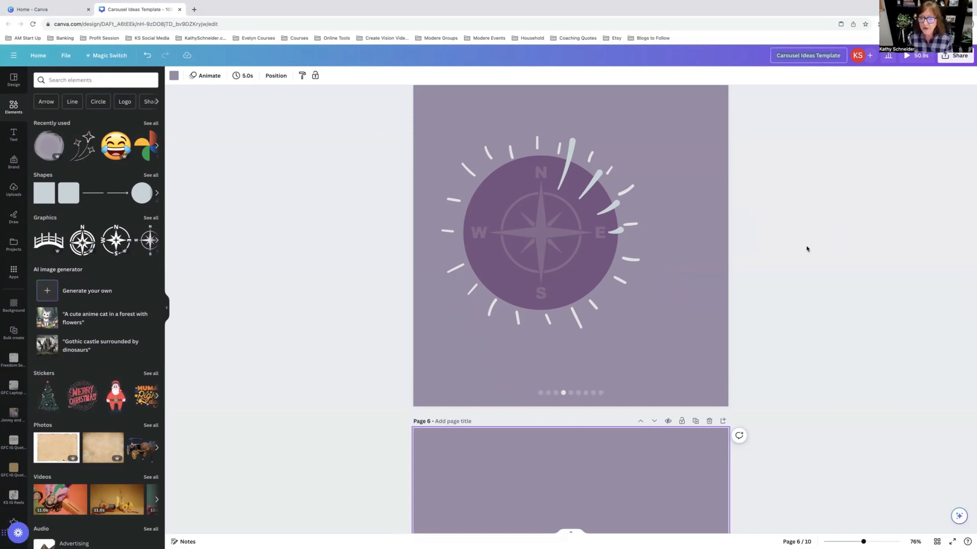
{"action": "scroll", "coordinate": [806, 248], "scroll_direction": "down", "scroll_amount": 2}
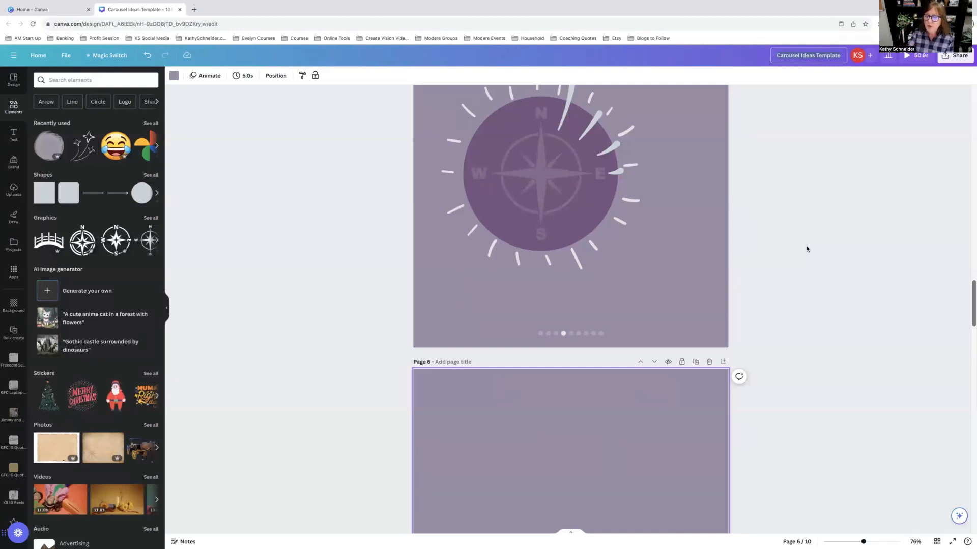
{"action": "scroll", "coordinate": [806, 249], "scroll_direction": "up", "scroll_amount": 6}
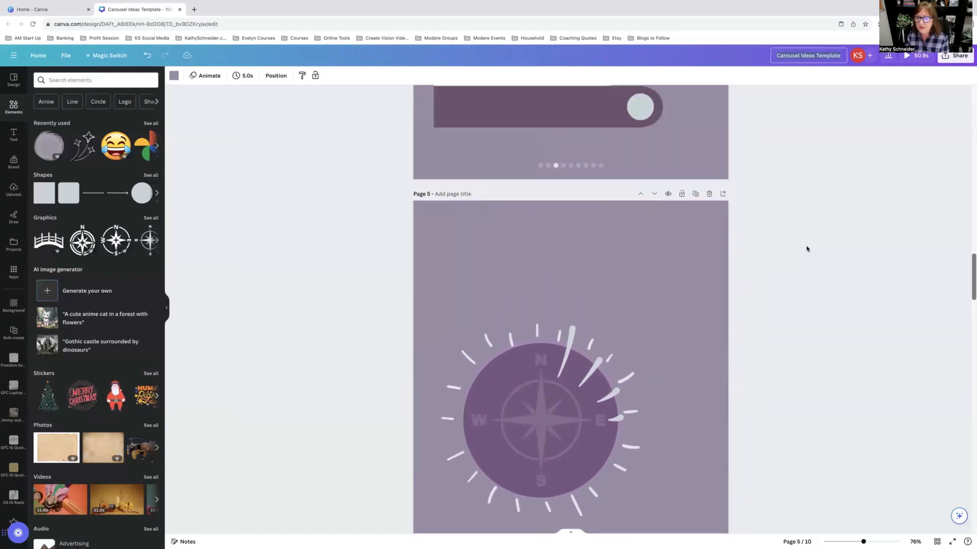
{"action": "scroll", "coordinate": [807, 249], "scroll_direction": "up", "scroll_amount": 3}
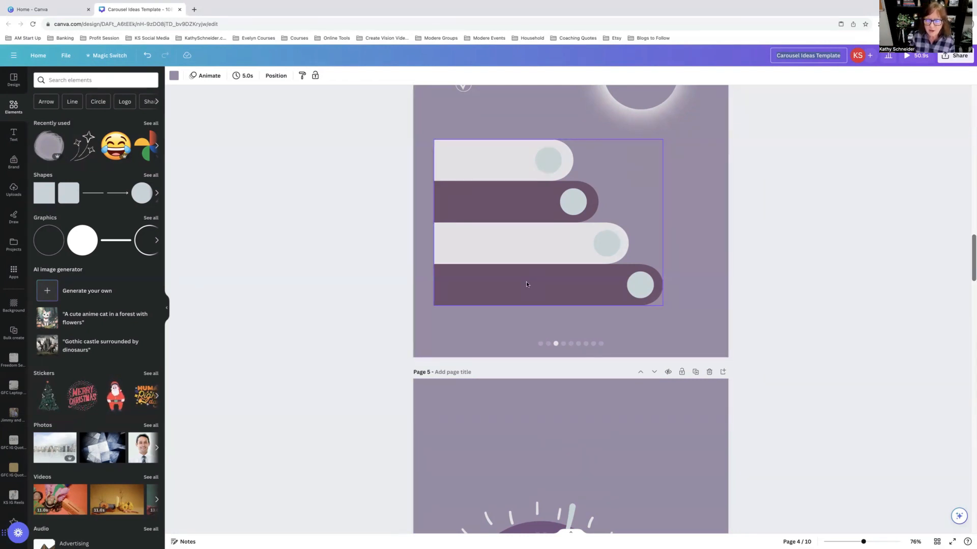
{"action": "scroll", "coordinate": [526, 282], "scroll_direction": "up", "scroll_amount": 5}
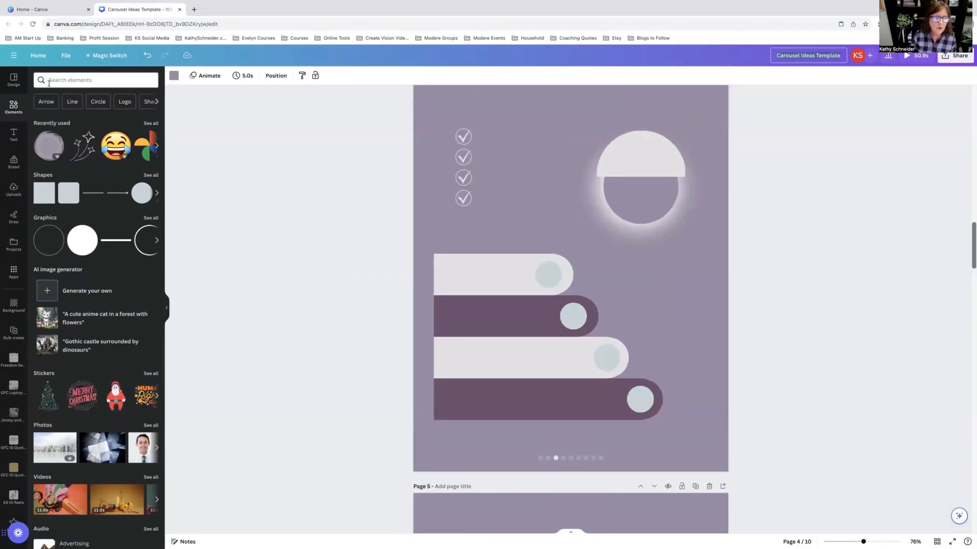
Step: Browse the KS Instagram project folder and its KS IG Checklists folder for earlier checklist designs
{"action": "left_click", "coordinate": [38, 56]}
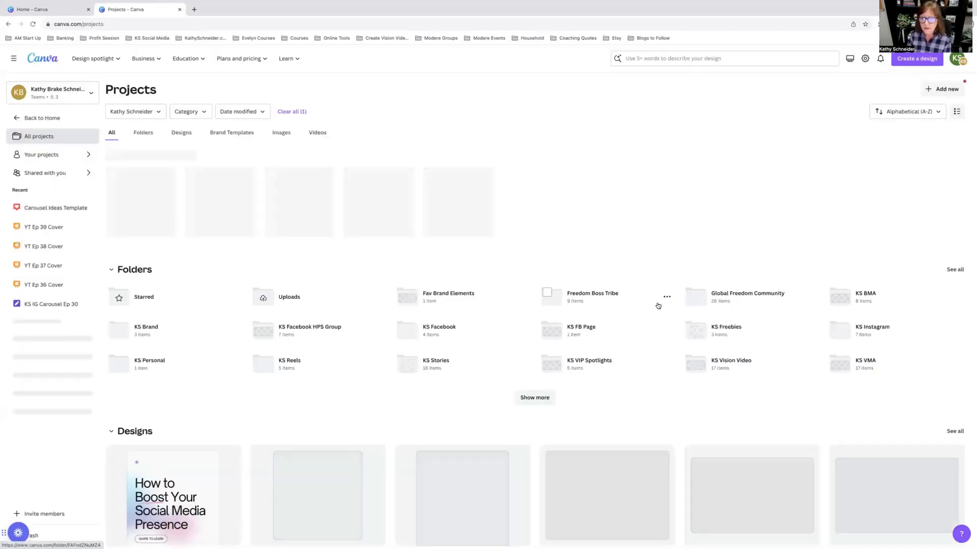
{"action": "left_click", "coordinate": [878, 328]}
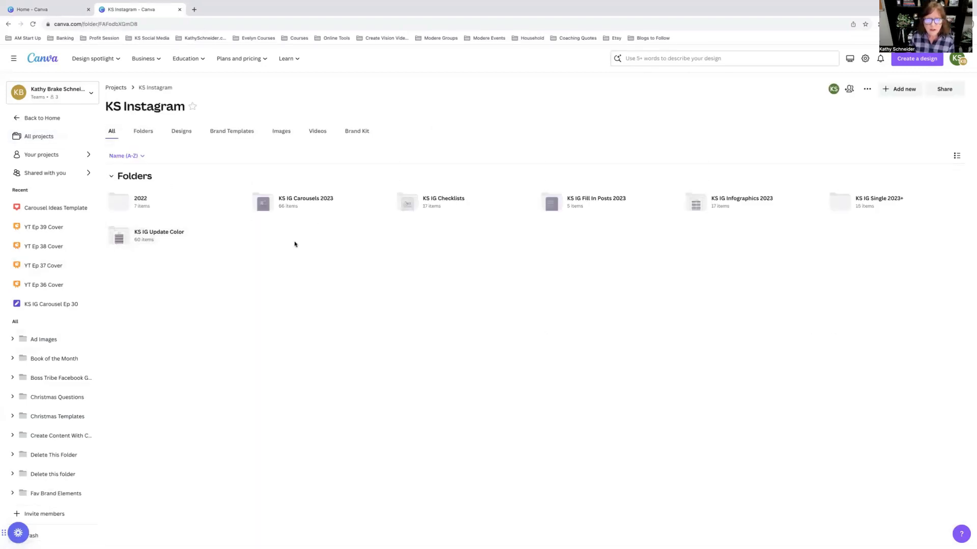
{"action": "left_click", "coordinate": [439, 199]}
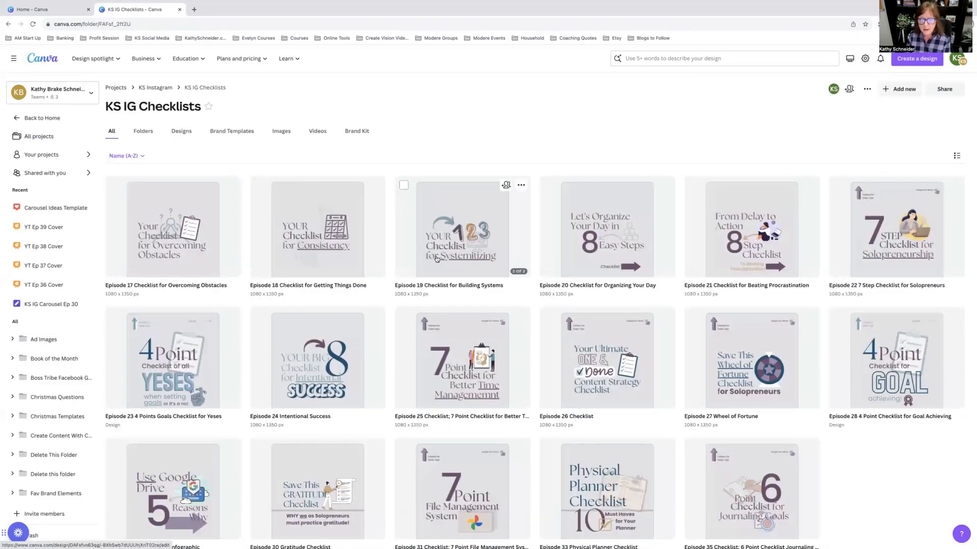
{"action": "scroll", "coordinate": [437, 259], "scroll_direction": "down", "scroll_amount": 1}
{"action": "scroll", "coordinate": [436, 259], "scroll_direction": "down", "scroll_amount": 1}
{"action": "scroll", "coordinate": [437, 259], "scroll_direction": "up", "scroll_amount": 2}
{"action": "mouse_move", "coordinate": [96, 59]}
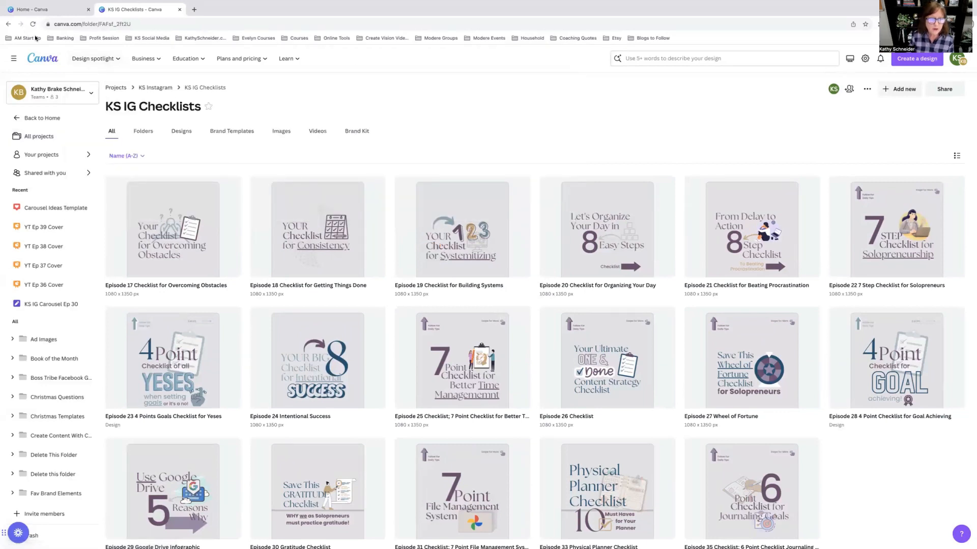
{"action": "left_click", "coordinate": [8, 24]}
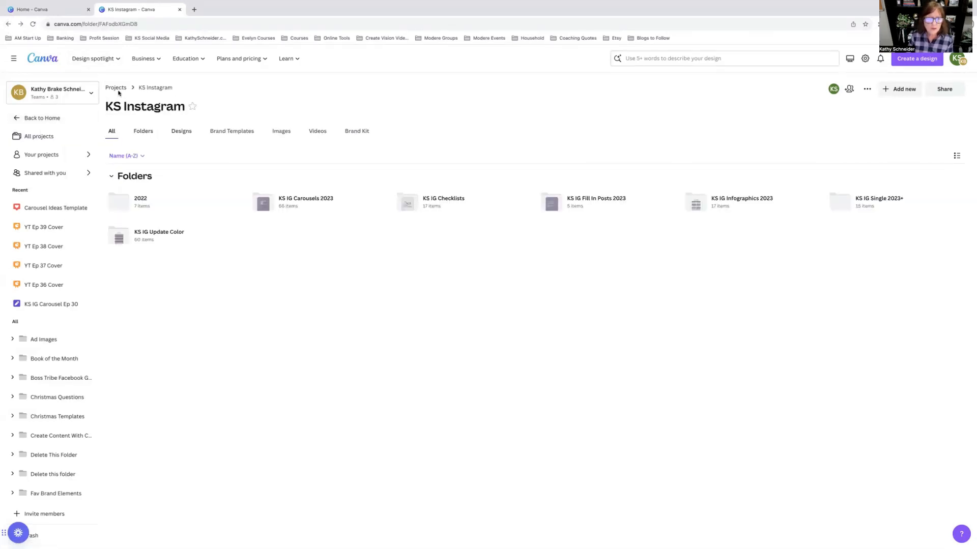
{"action": "left_click", "coordinate": [8, 24]}
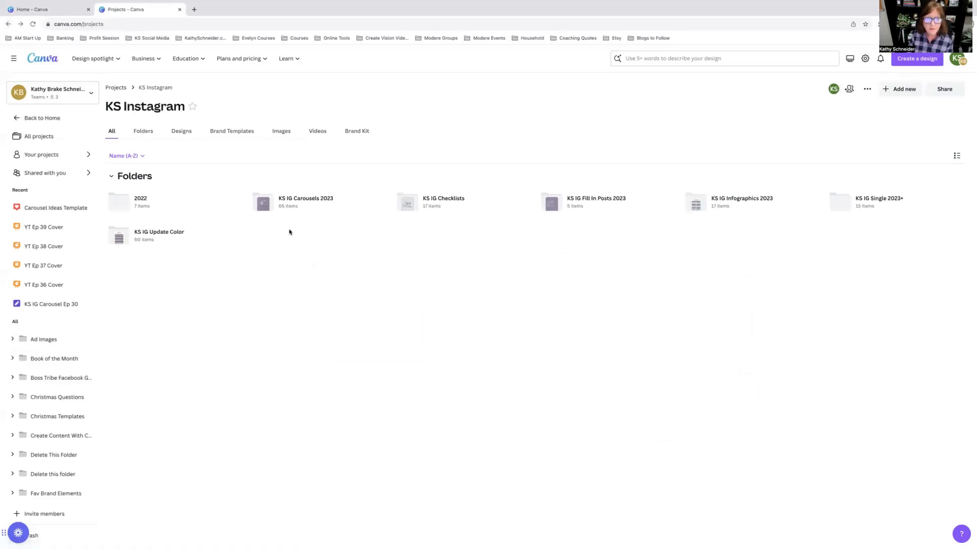
Step: Search projects for blog and browse the Episode Infographics folder inside KS YouTube-Blog Visuals
{"action": "left_click", "coordinate": [676, 59]}
{"action": "type", "text": "blog"}
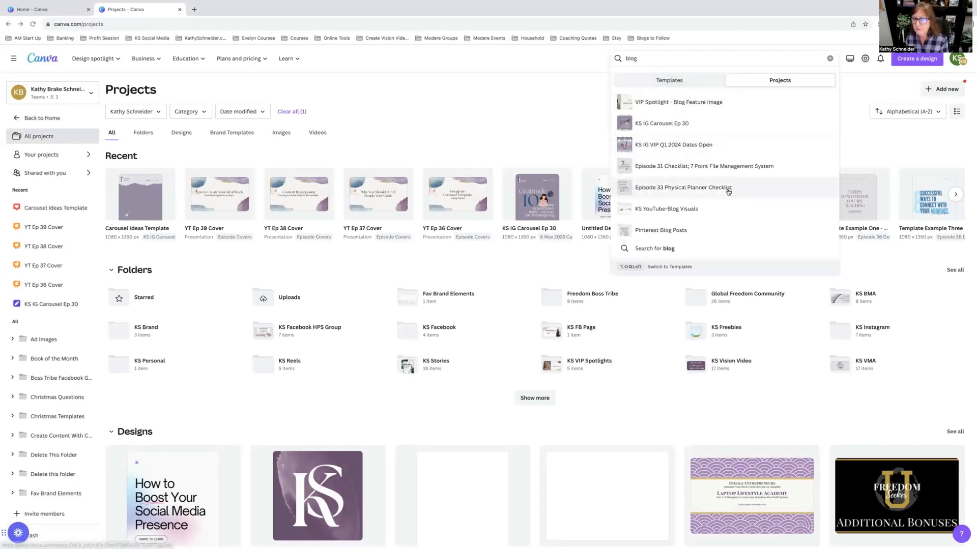
{"action": "left_click", "coordinate": [688, 209]}
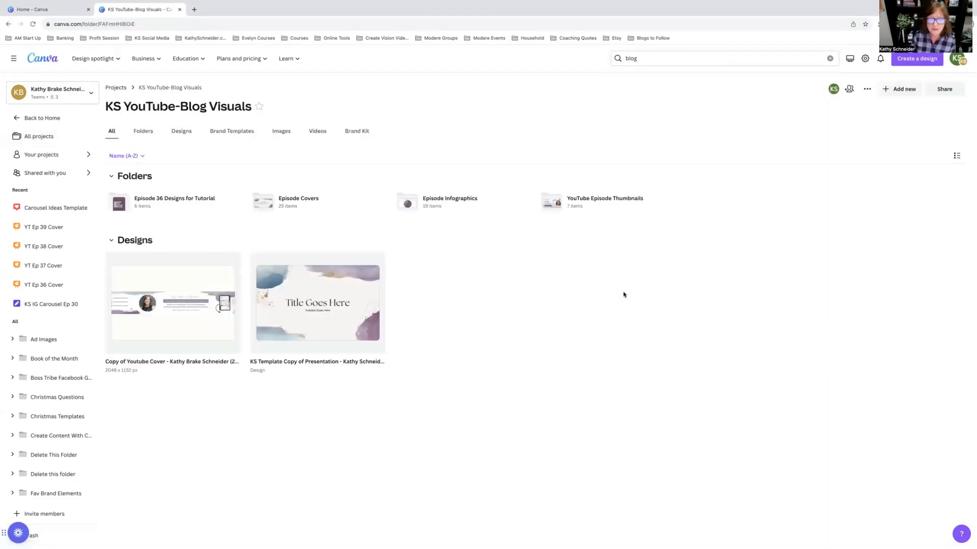
{"action": "left_click", "coordinate": [450, 202]}
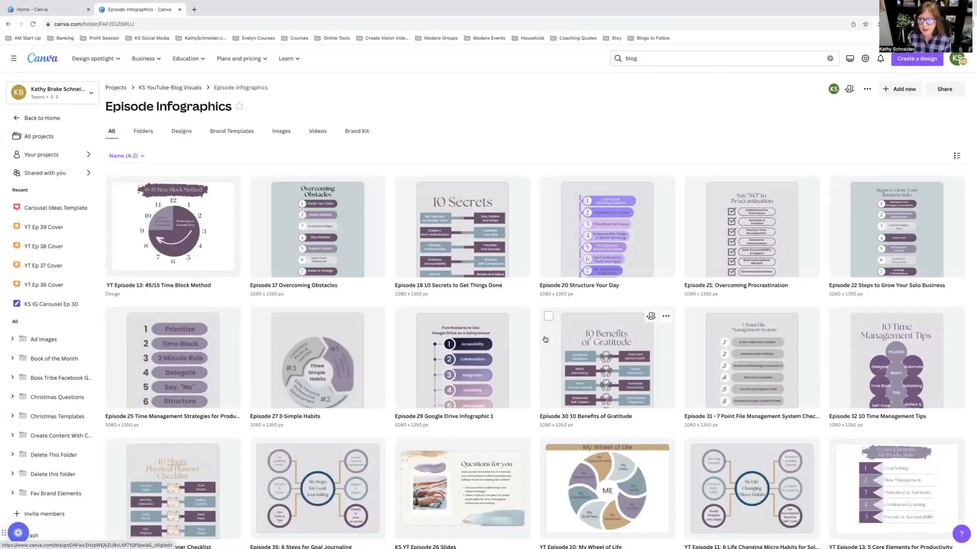
{"action": "scroll", "coordinate": [545, 339], "scroll_direction": "down", "scroll_amount": 4}
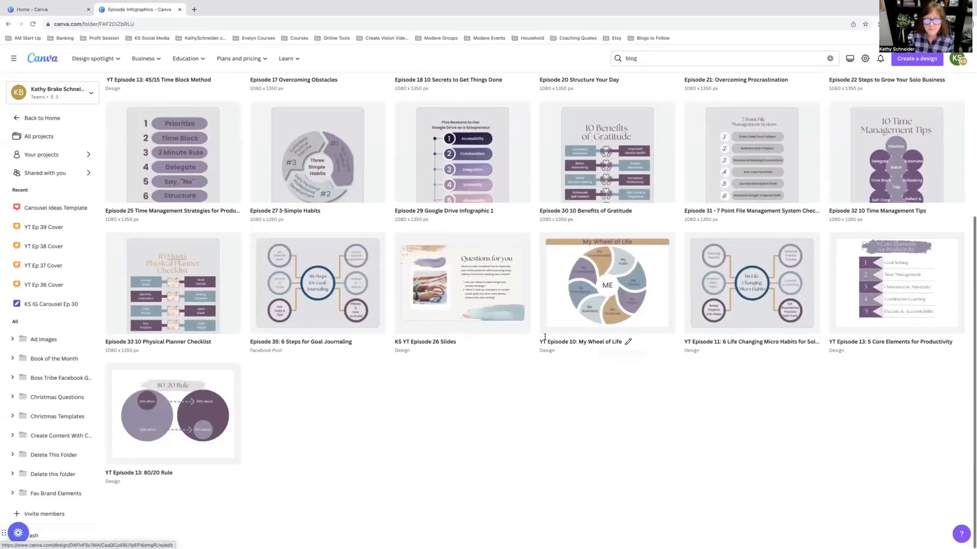
{"action": "scroll", "coordinate": [544, 337], "scroll_direction": "up", "scroll_amount": 3}
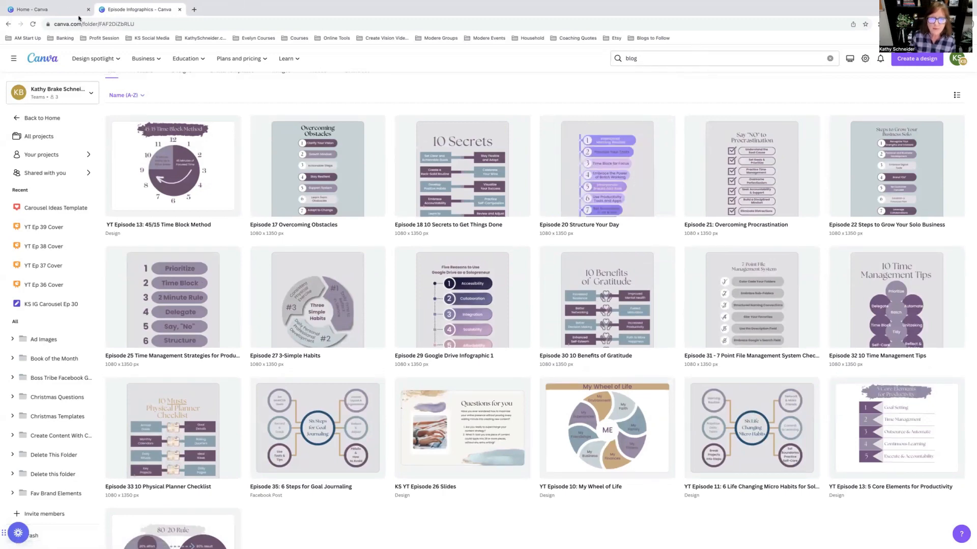
Step: Reopen the Carousel Ideas Template design in a new tab and scroll down to page 4
{"action": "left_click", "coordinate": [70, 12]}
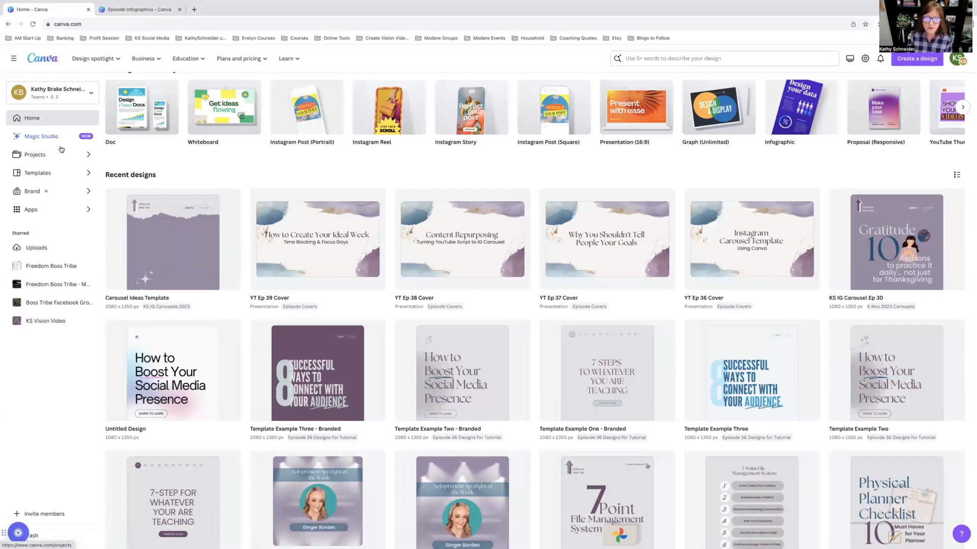
{"action": "left_click", "coordinate": [188, 242]}
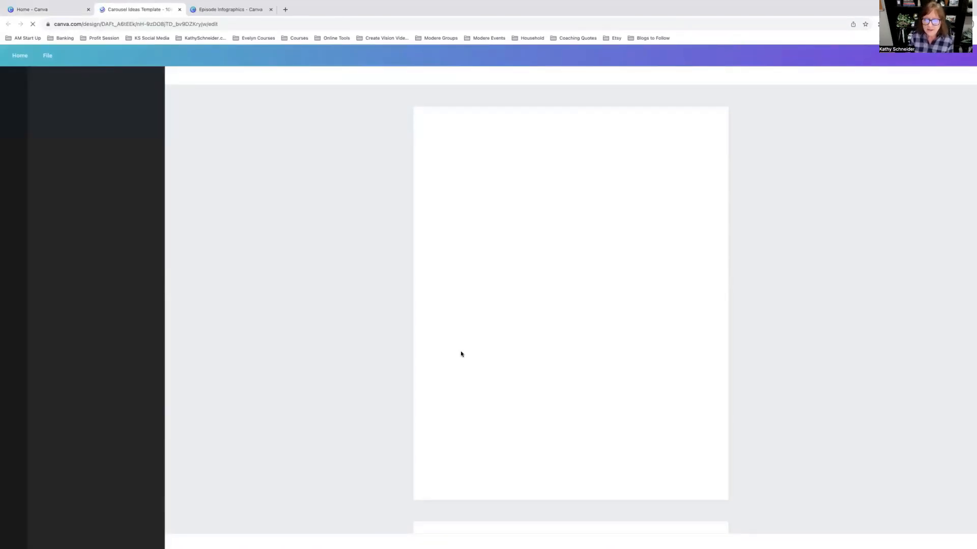
{"action": "scroll", "coordinate": [461, 354], "scroll_direction": "down", "scroll_amount": 16}
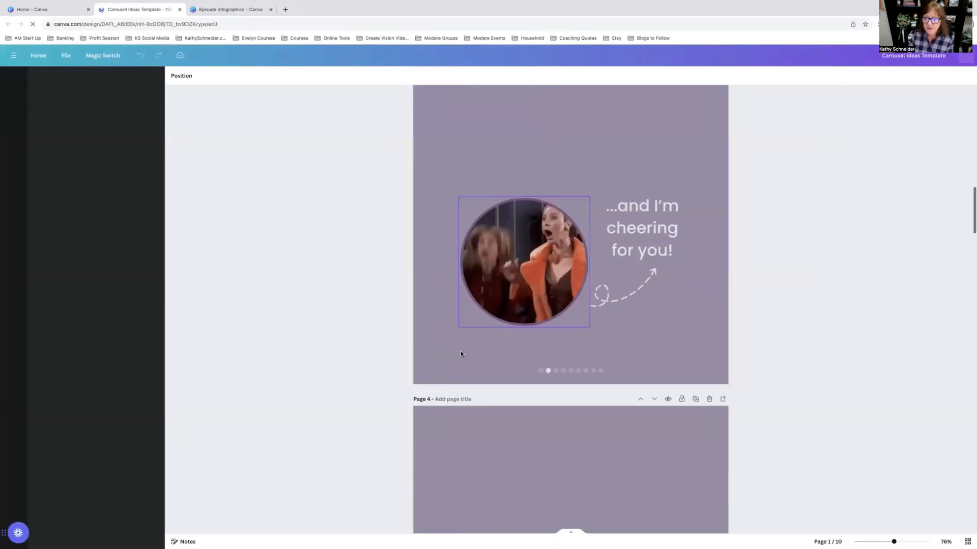
{"action": "scroll", "coordinate": [461, 354], "scroll_direction": "down", "scroll_amount": 6}
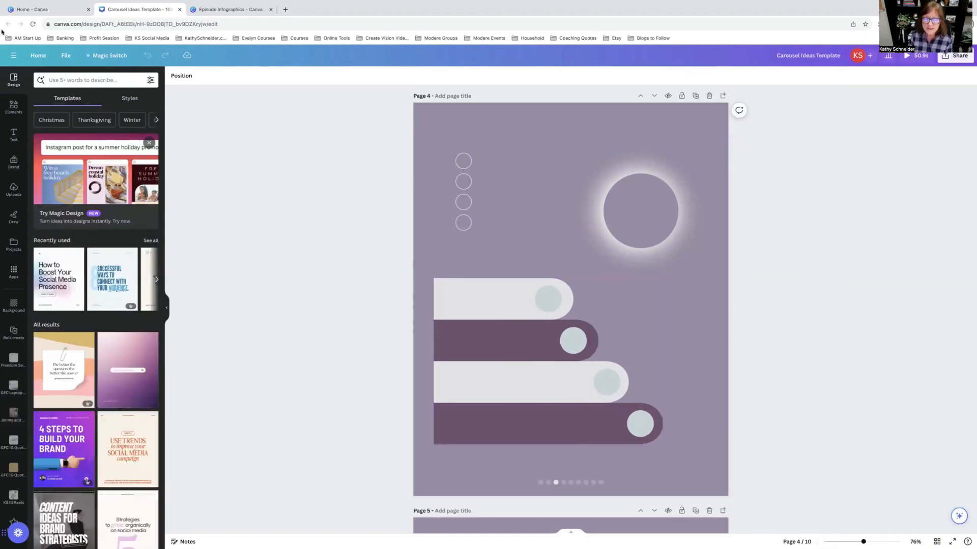
Step: Open the Episode 19 Checklist for Building Systems design from KS IG Checklists, review both pages, and close it
{"action": "left_click", "coordinate": [219, 9]}
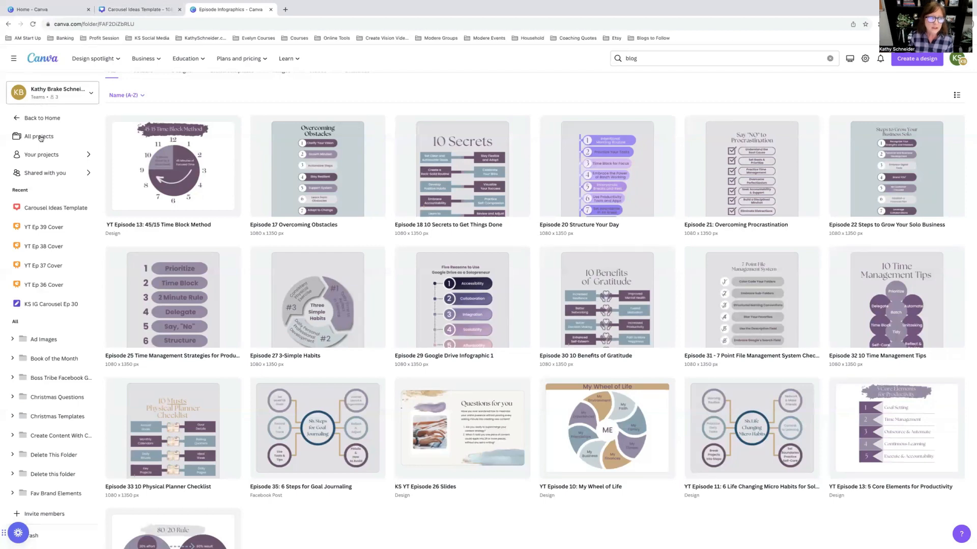
{"action": "left_click", "coordinate": [38, 136]}
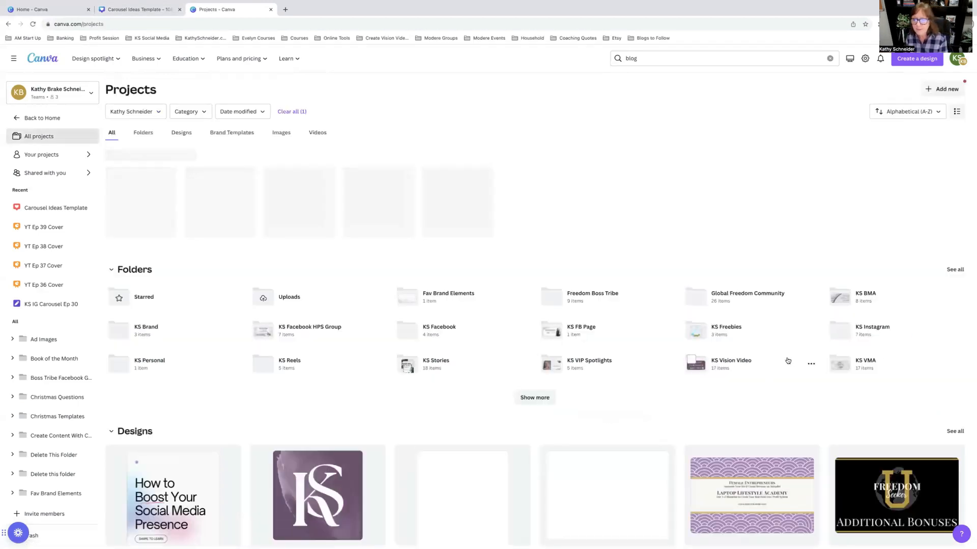
{"action": "left_click", "coordinate": [844, 339]}
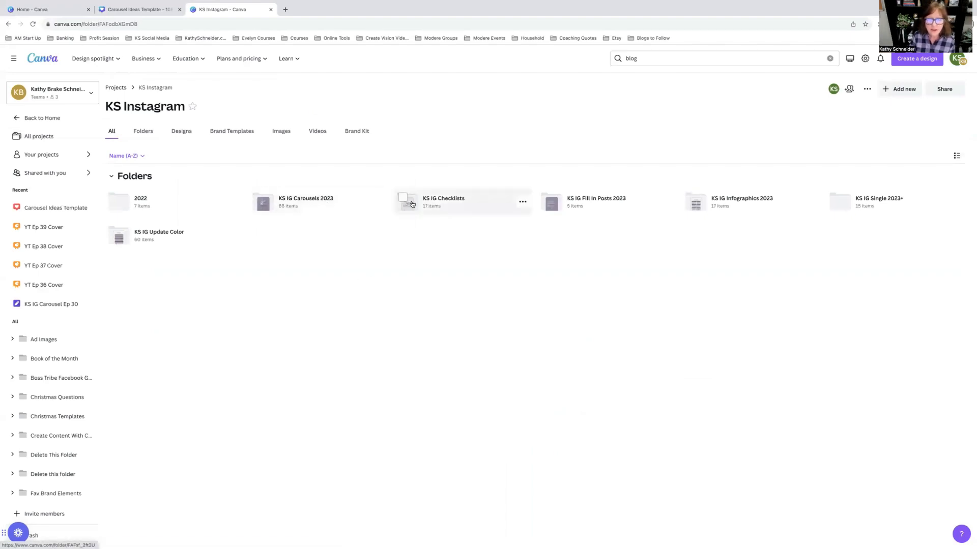
{"action": "left_click", "coordinate": [458, 210]}
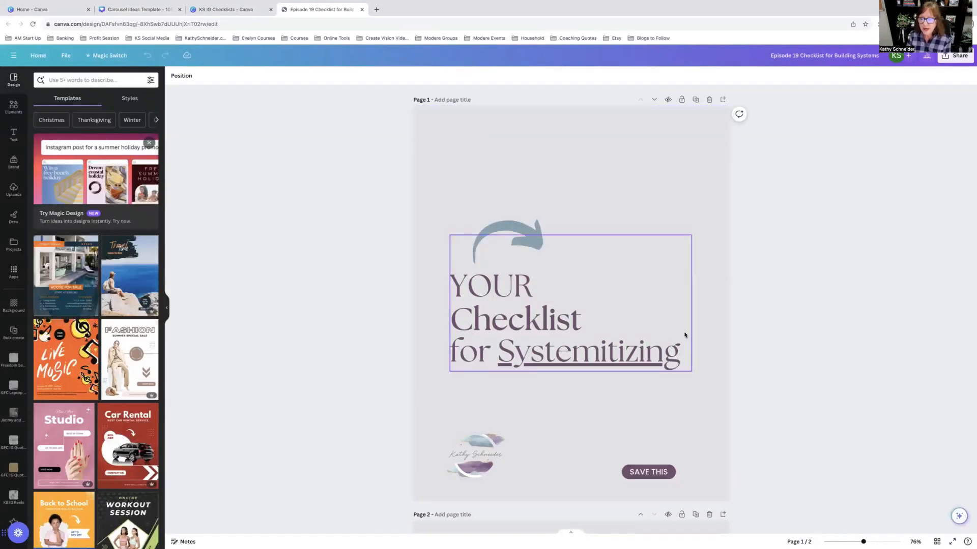
{"action": "scroll", "coordinate": [694, 343], "scroll_direction": "down", "scroll_amount": 10}
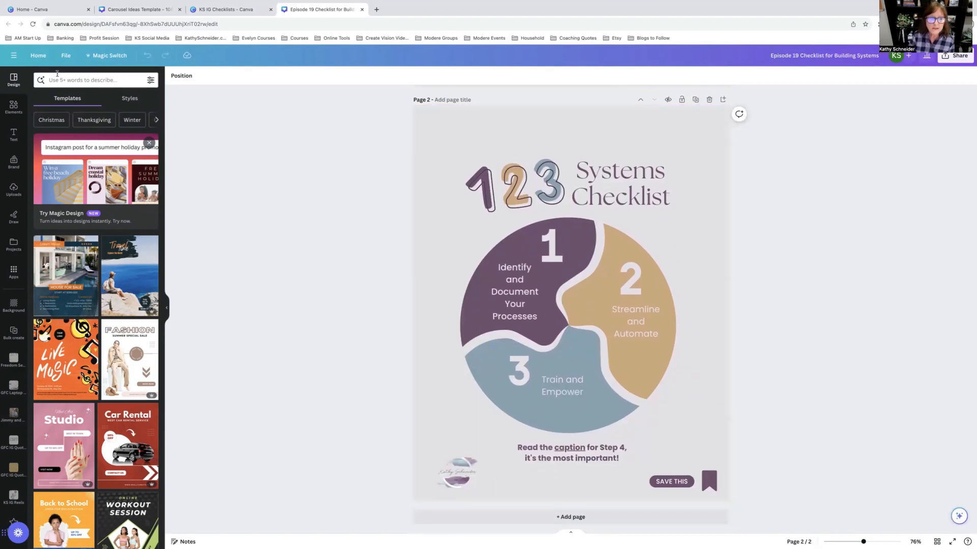
{"action": "left_click", "coordinate": [362, 10]}
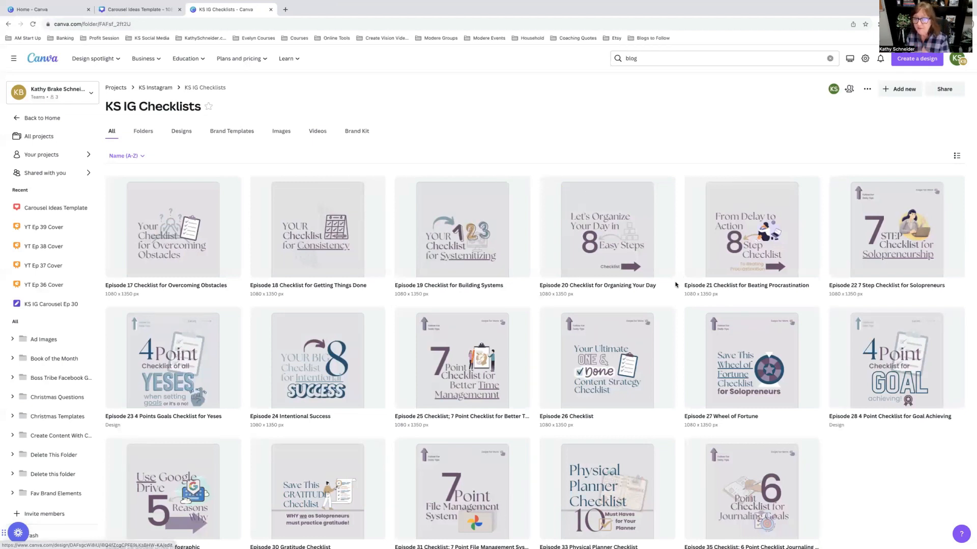
Step: Open the Episode 23 4 Points Goals Checklist for Yeses design and scroll to its second page
{"action": "left_click", "coordinate": [206, 372]}
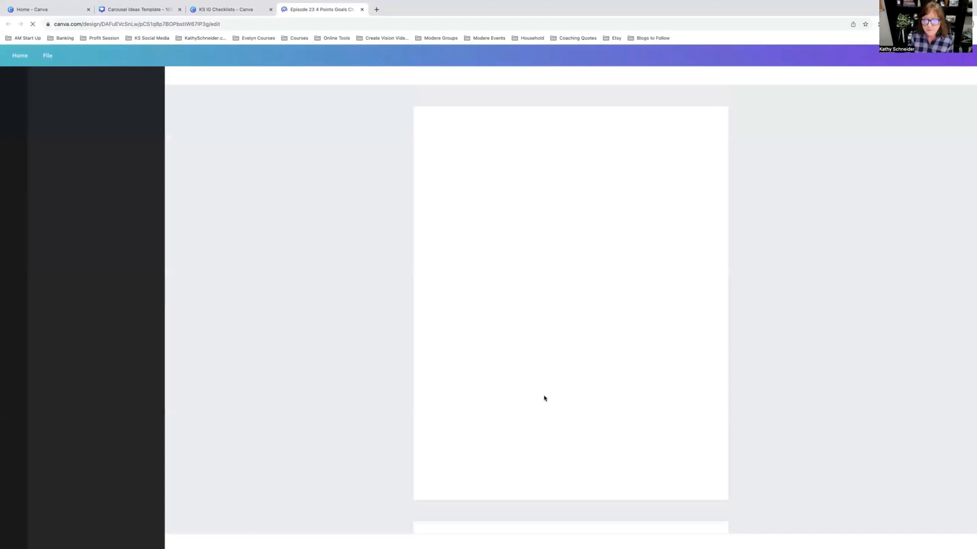
{"action": "scroll", "coordinate": [544, 398], "scroll_direction": "down", "scroll_amount": 6}
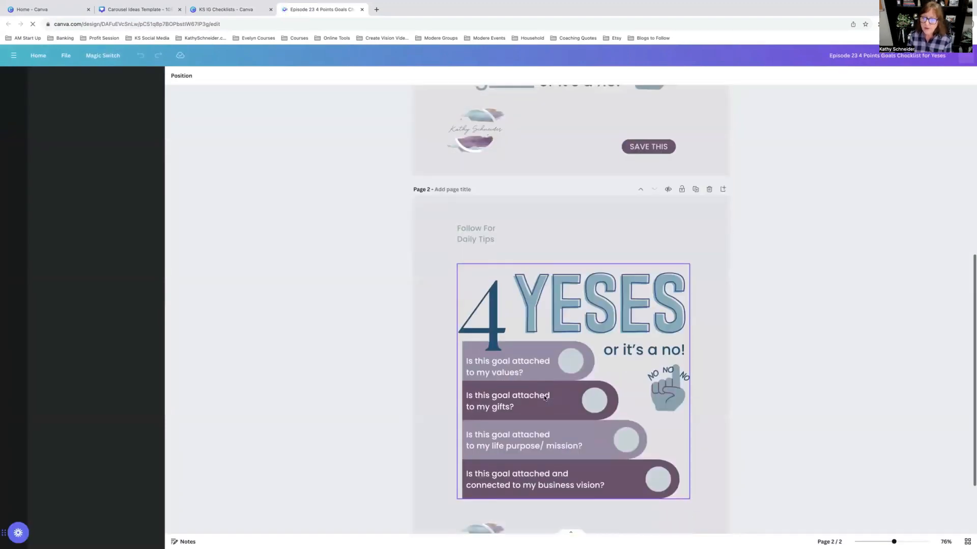
{"action": "scroll", "coordinate": [545, 398], "scroll_direction": "down", "scroll_amount": 3}
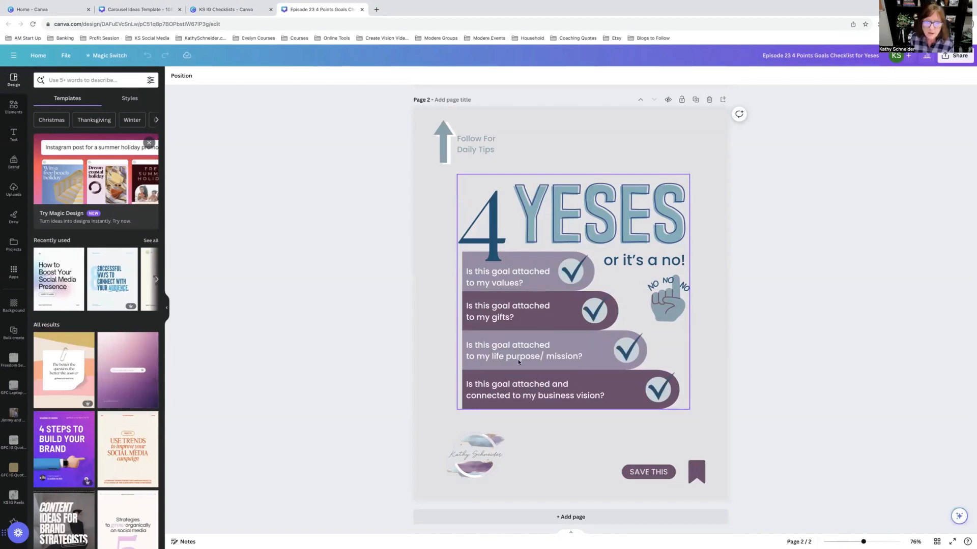
Step: Compare the Yeses checklist page with carousel page 4 by switching back and forth between the two designs
{"action": "left_click", "coordinate": [130, 9]}
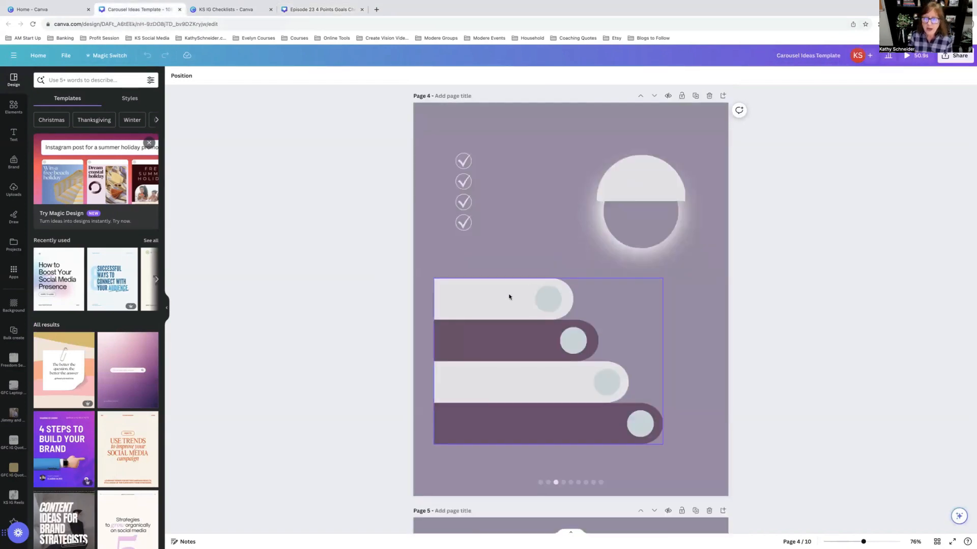
{"action": "left_click", "coordinate": [302, 9]}
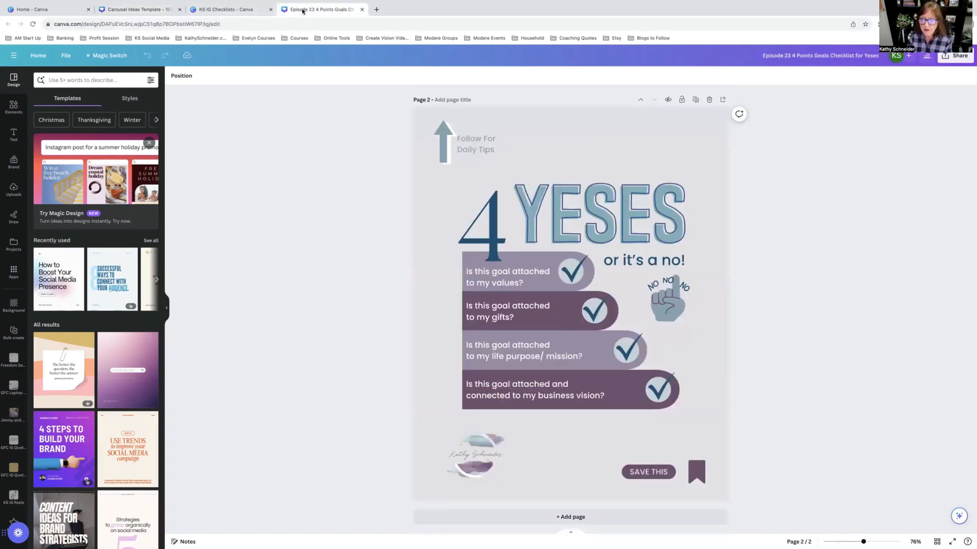
{"action": "left_click", "coordinate": [131, 8]}
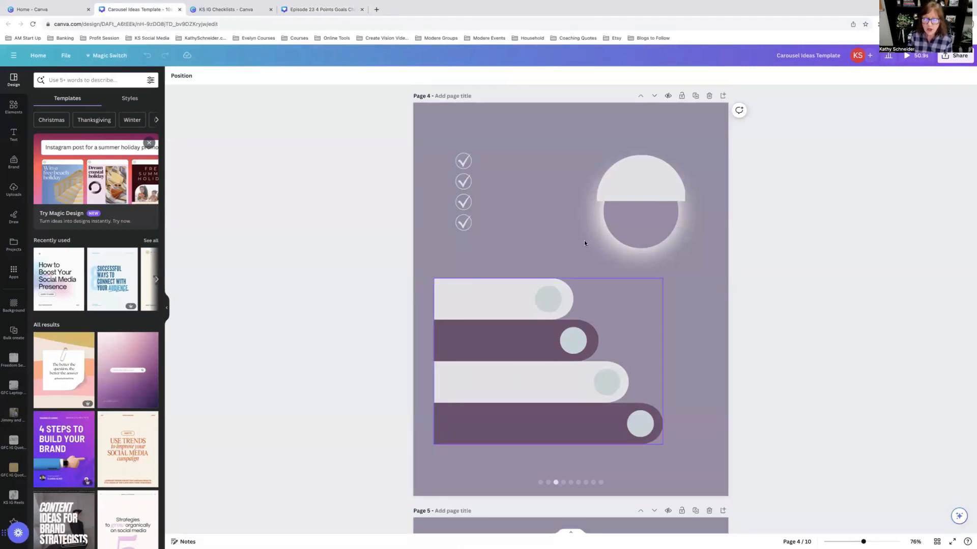
{"action": "left_click", "coordinate": [318, 9]}
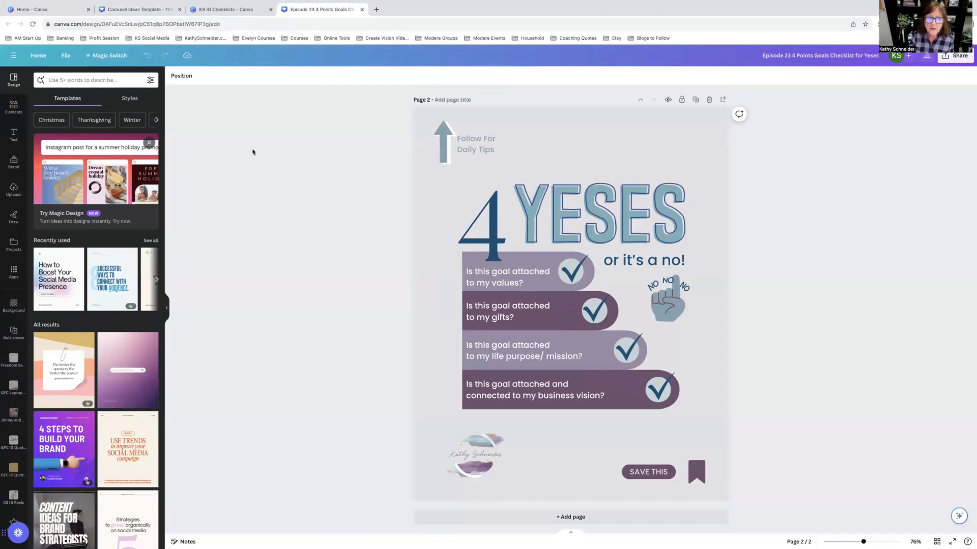
{"action": "left_click", "coordinate": [139, 9]}
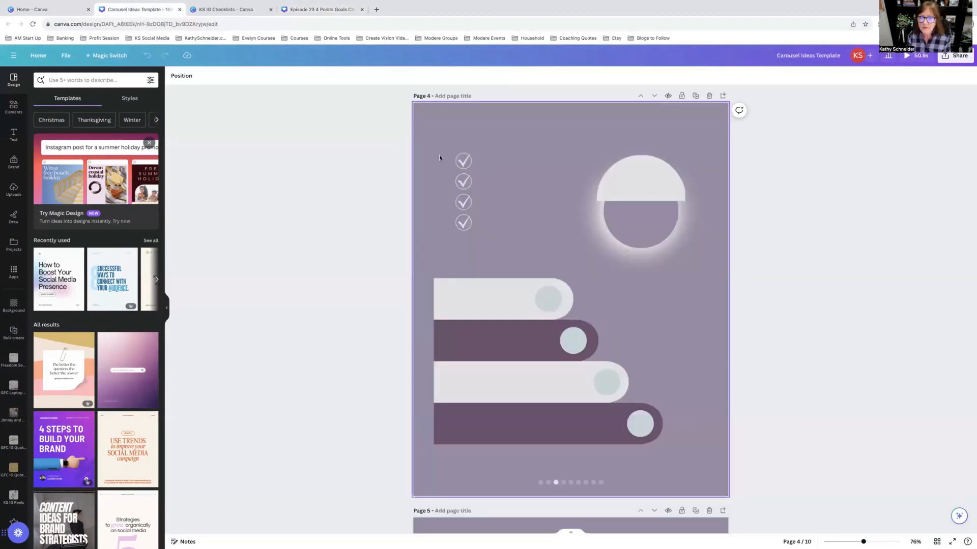
{"action": "left_click", "coordinate": [321, 9]}
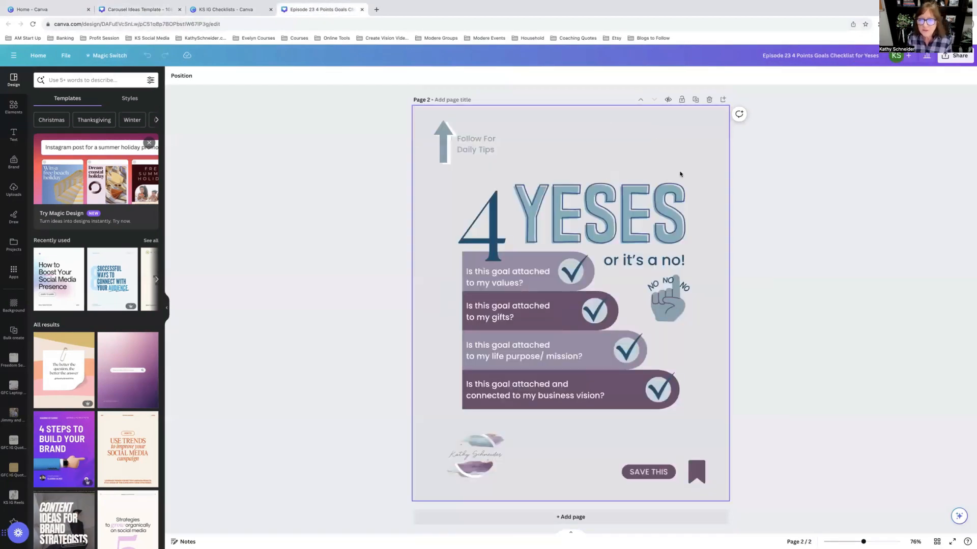